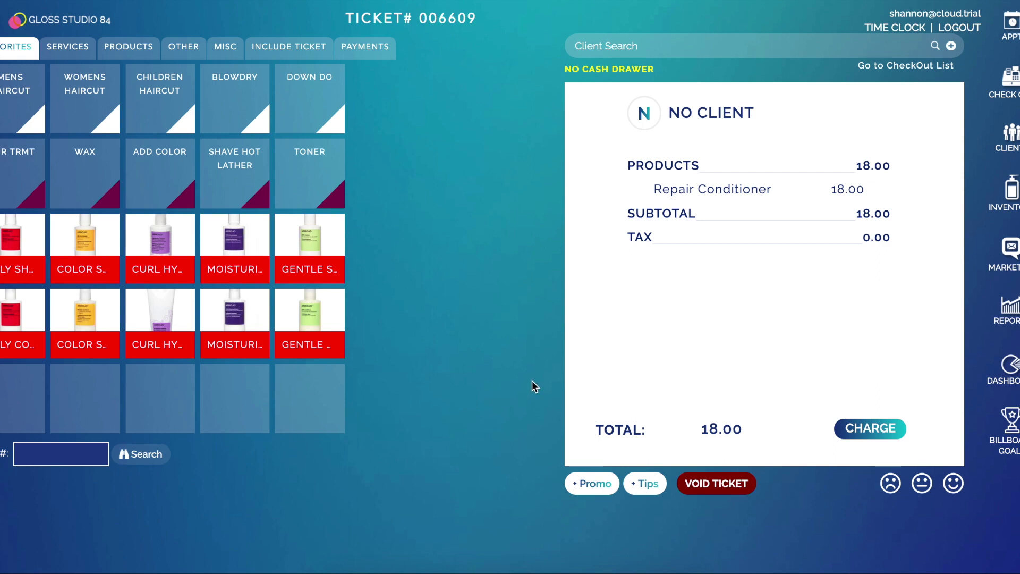
- Void the conditioner ticket, then check in the 9:00 Mens Haircut appointment to open 40.00 ticket 006507
{"action": "left_click", "coordinate": [701, 485]}
{"action": "left_click", "coordinate": [472, 102]}
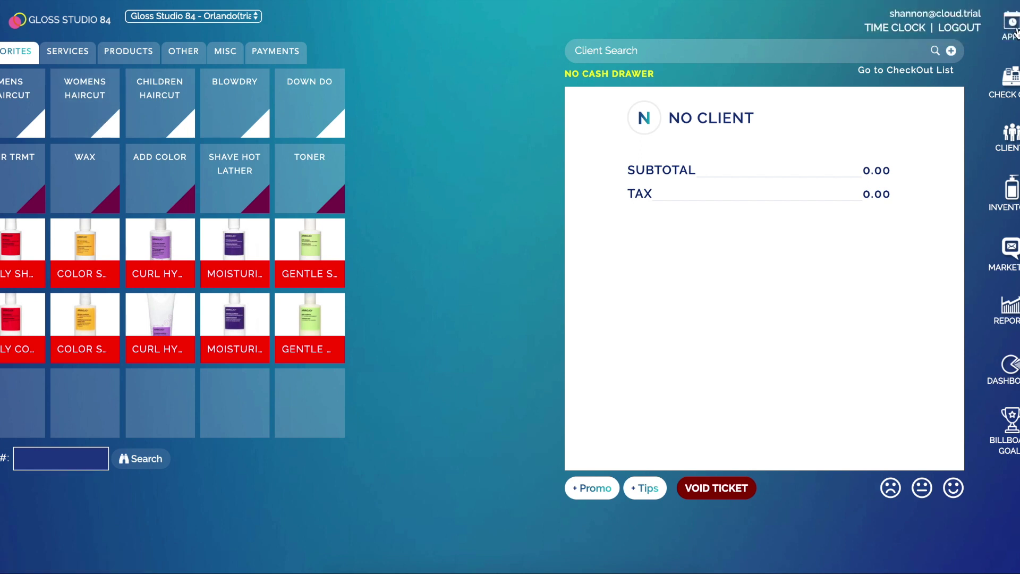
{"action": "left_click", "coordinate": [1011, 26]}
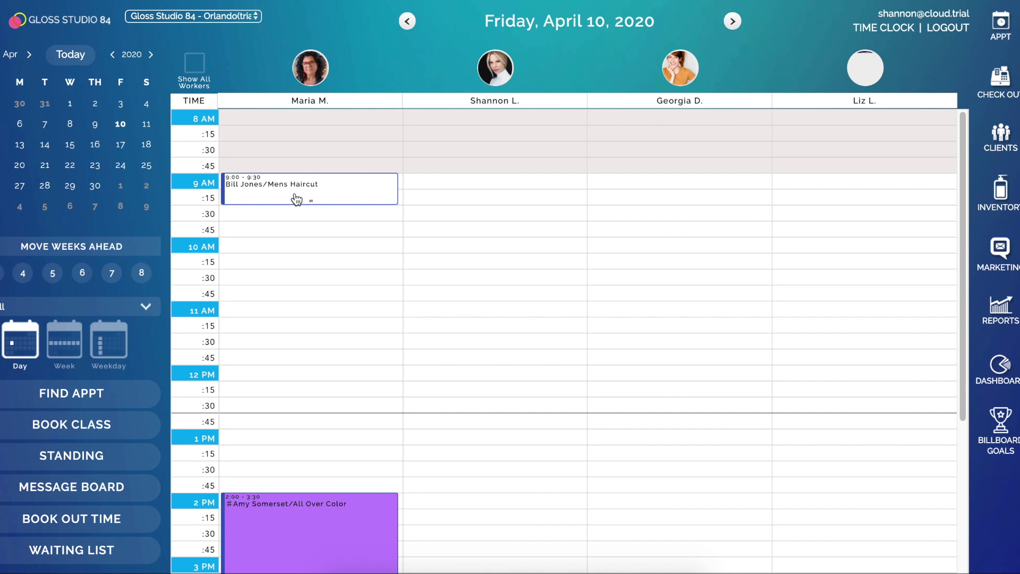
{"action": "left_click", "coordinate": [294, 199]}
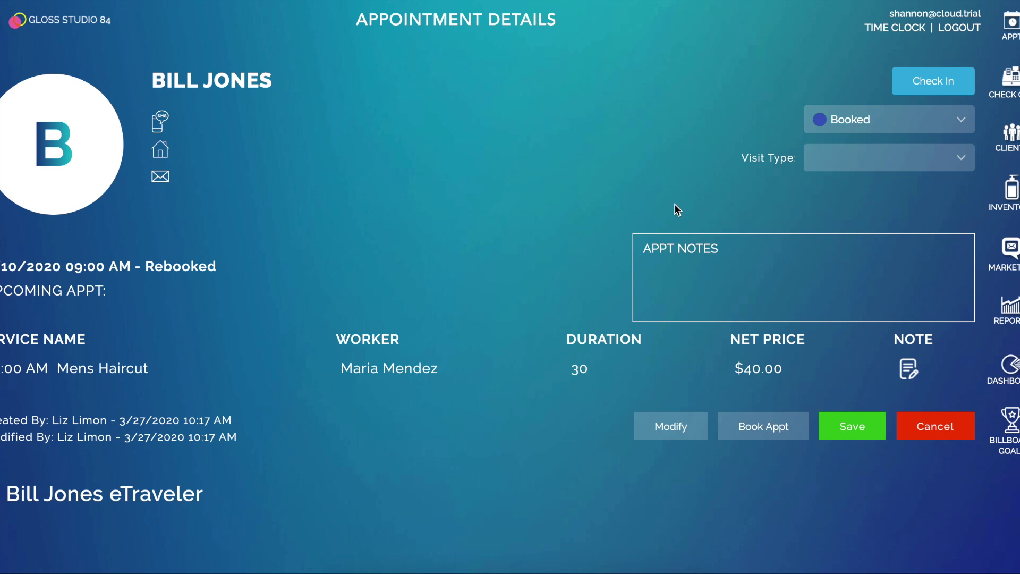
{"action": "left_click", "coordinate": [938, 85]}
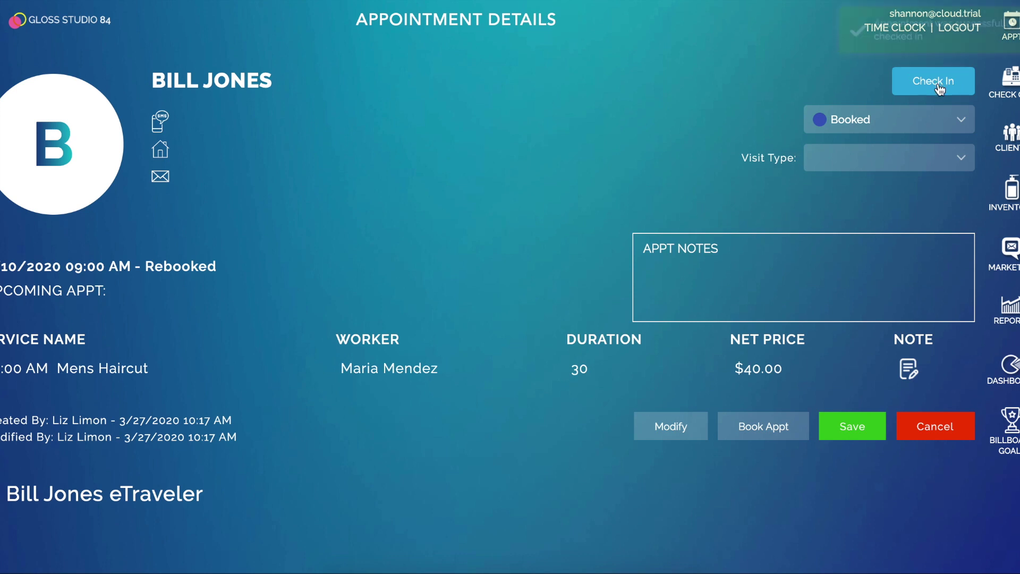
{"action": "left_click", "coordinate": [938, 85]}
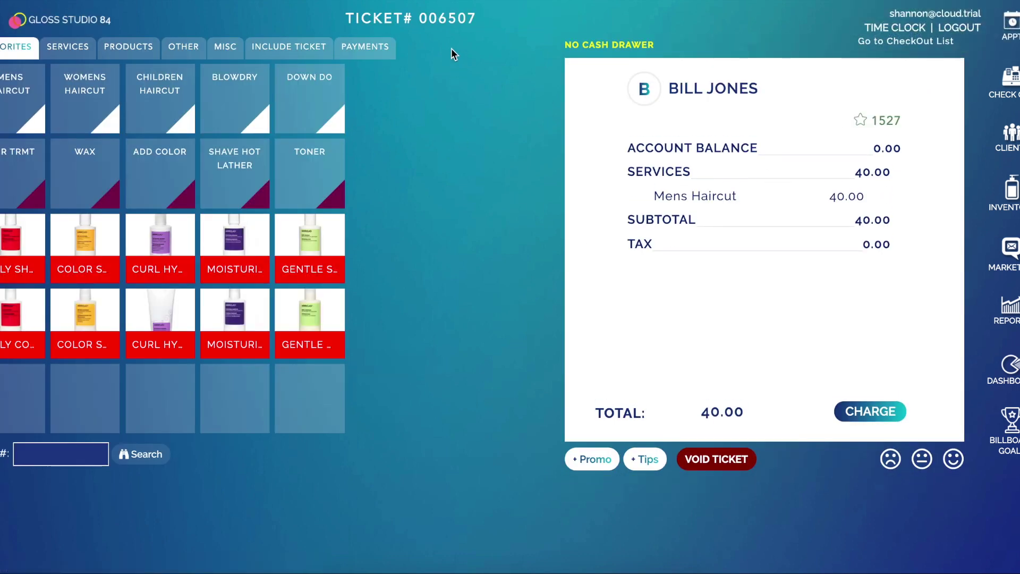
- Pay the 40.00 Mens Haircut ticket in cash
{"action": "left_click", "coordinate": [364, 48]}
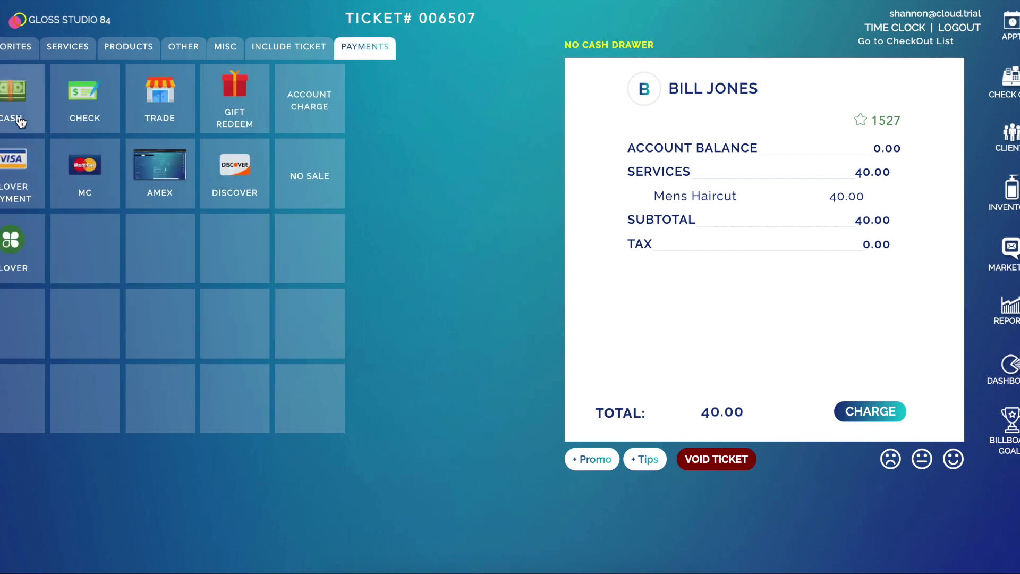
{"action": "left_click", "coordinate": [21, 101]}
{"action": "left_click", "coordinate": [489, 226]}
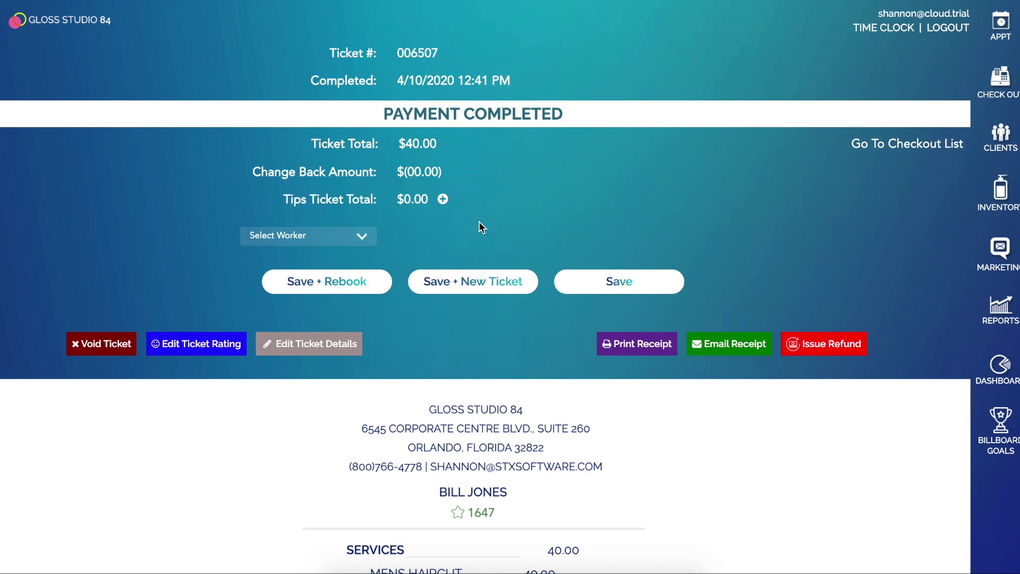
- Void the completed haircut ticket 006507
{"action": "scroll", "coordinate": [517, 375], "scroll_direction": "down", "scroll_amount": 1}
{"action": "scroll", "coordinate": [517, 375], "scroll_direction": "down", "scroll_amount": 2}
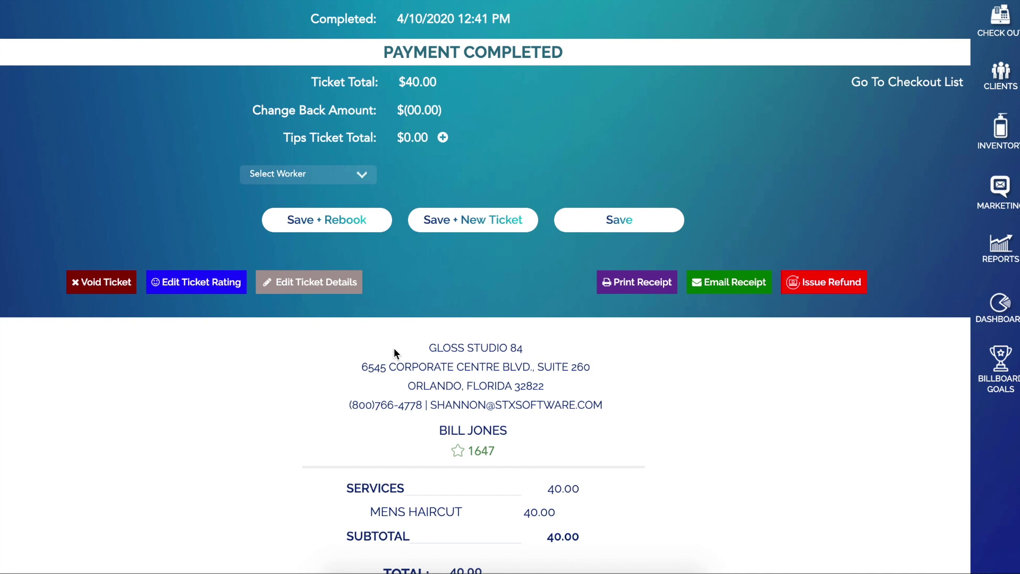
{"action": "left_click", "coordinate": [102, 285]}
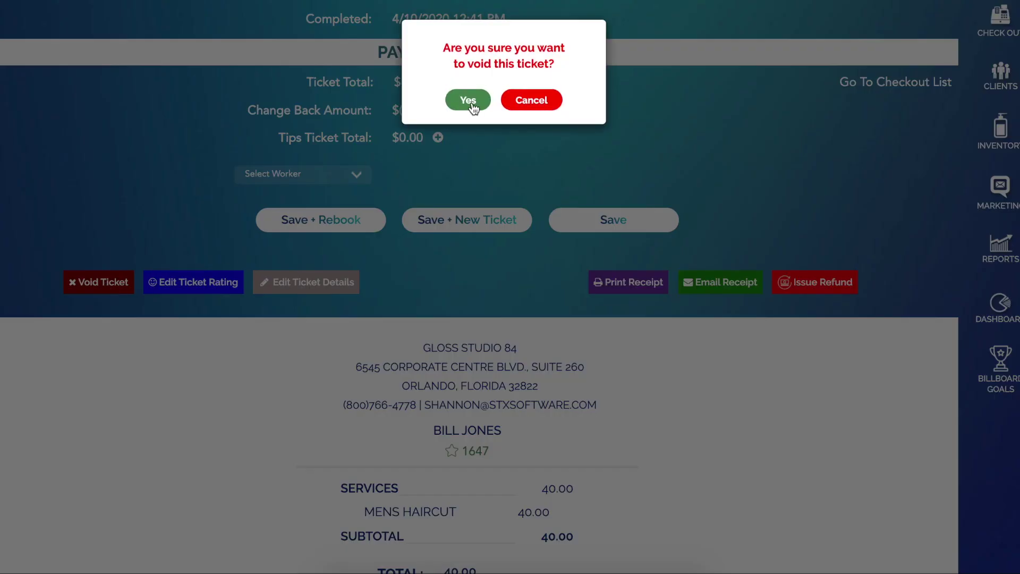
{"action": "left_click", "coordinate": [468, 101]}
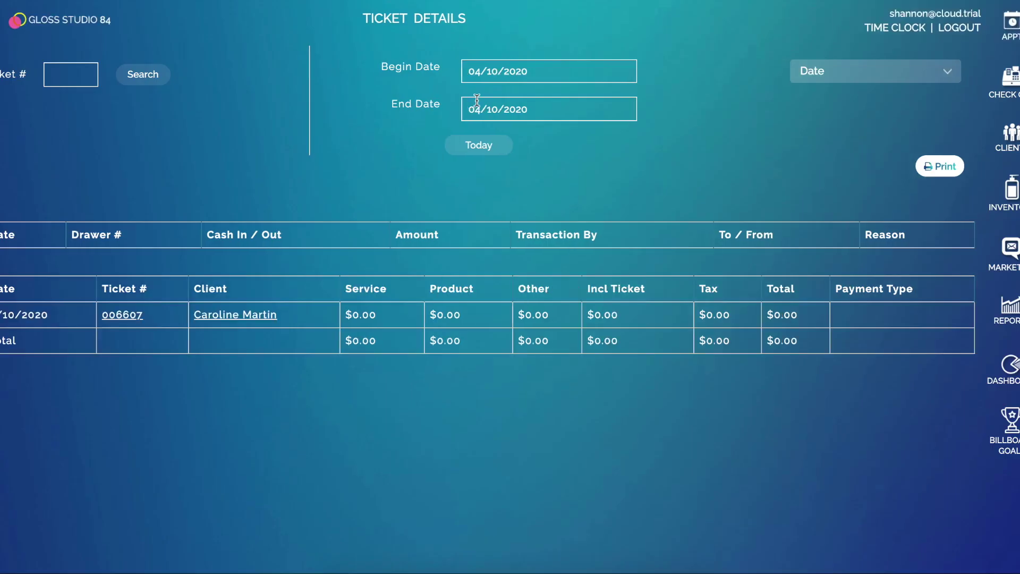
- Return to the April 10, 2020 day calendar using the APPT icon
{"action": "left_click", "coordinate": [1007, 33]}
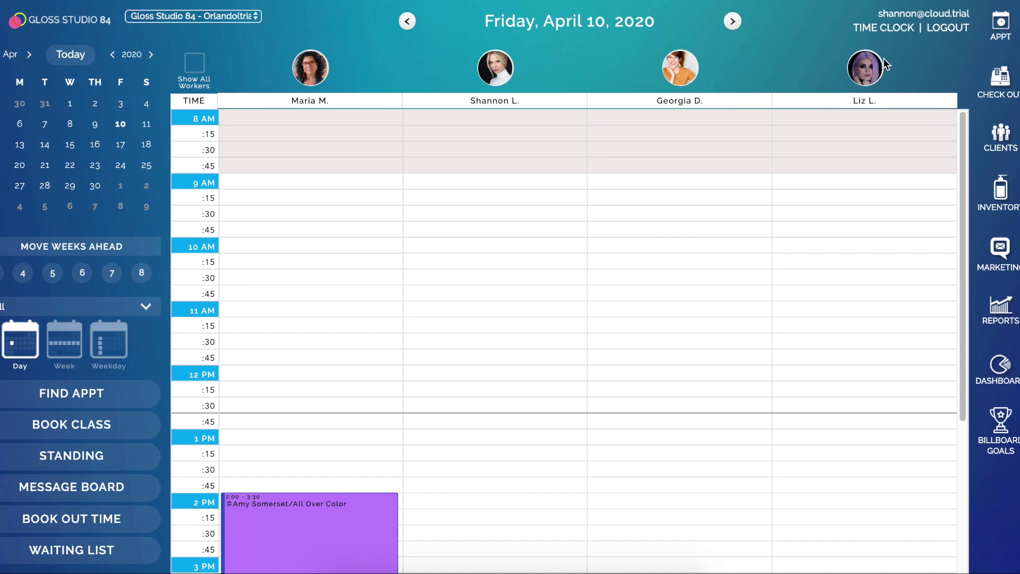
- Open the Voided Ticket Report for 04/10/2020, showing ticket 006507 at $40.00
{"action": "left_click", "coordinate": [997, 317]}
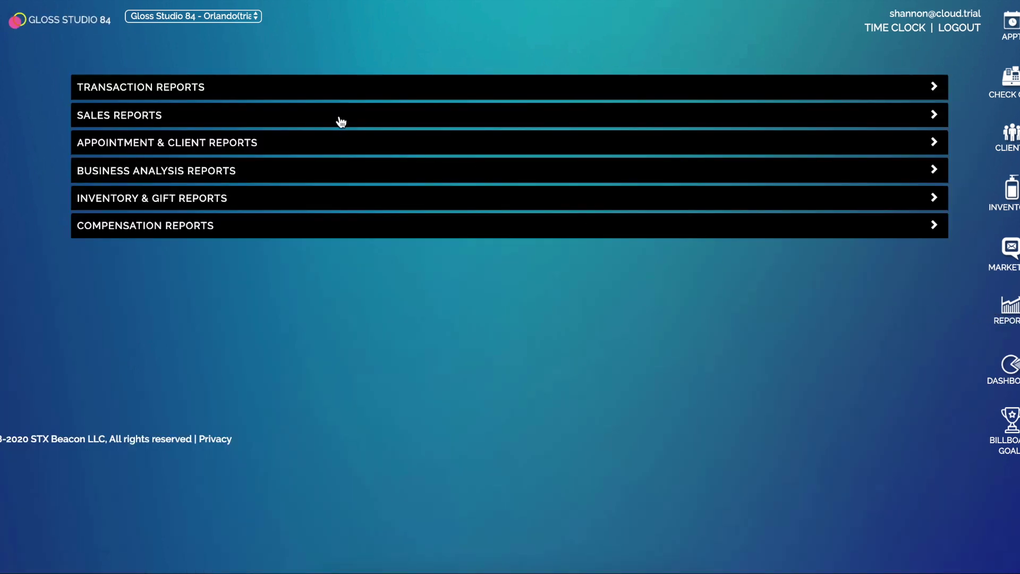
{"action": "left_click", "coordinate": [340, 118]}
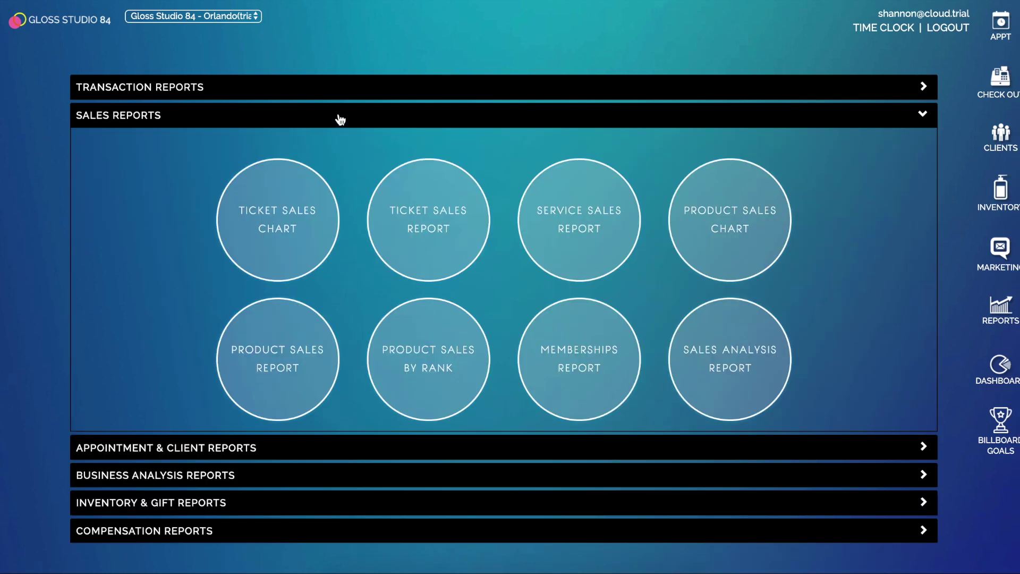
{"action": "left_click", "coordinate": [340, 91]}
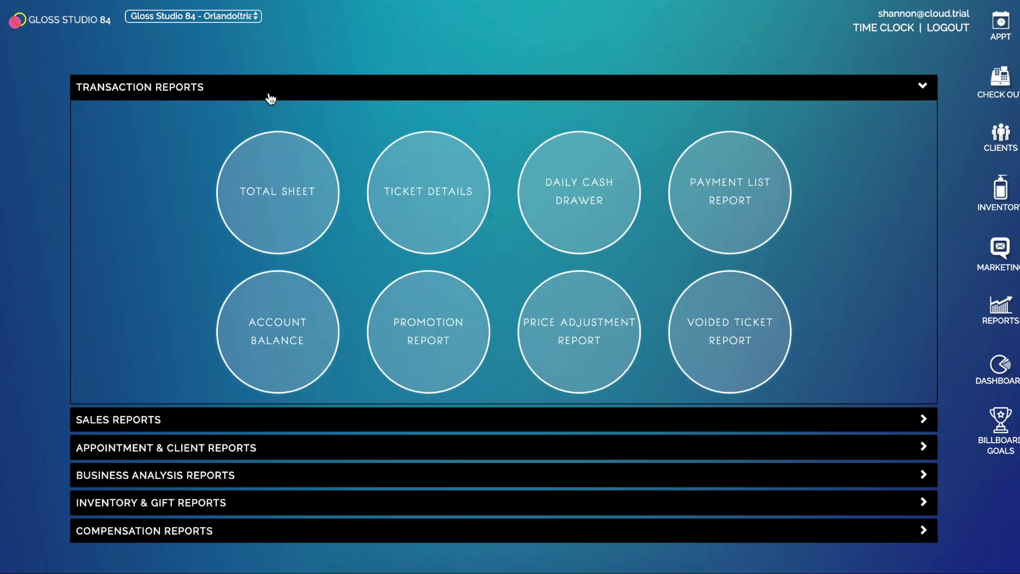
{"action": "left_click", "coordinate": [708, 362]}
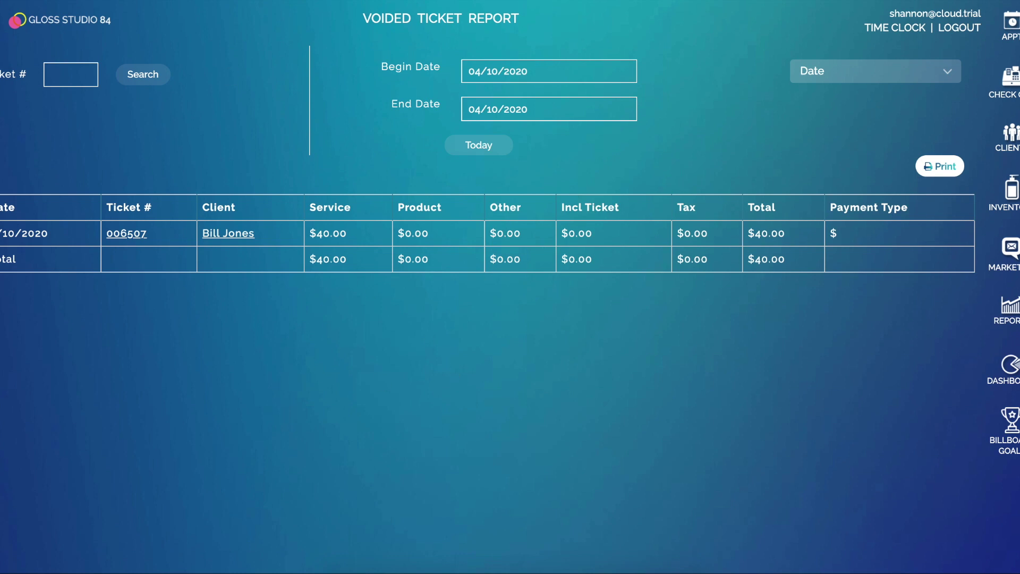
- View the Online Booking tab of Setup Appointments & Emails, then return to the reports page
{"action": "left_click", "coordinate": [74, 19]}
{"action": "left_click", "coordinate": [48, 157]}
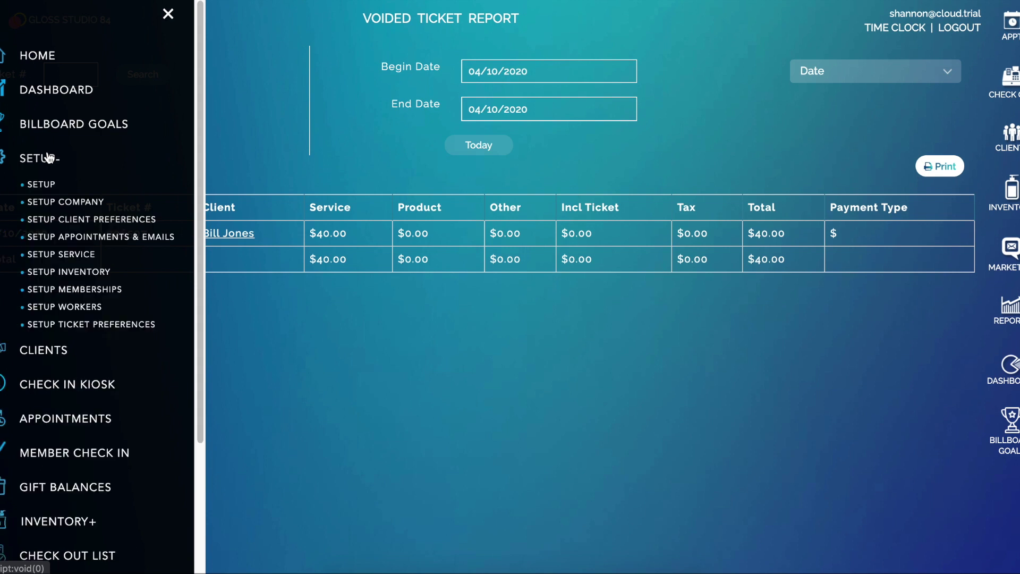
{"action": "left_click", "coordinate": [91, 239]}
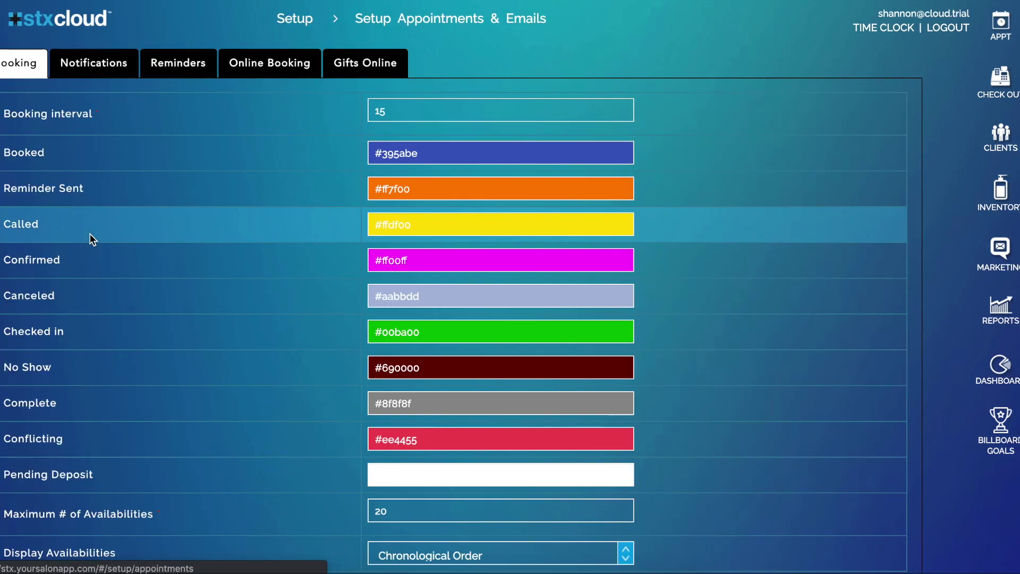
{"action": "left_click", "coordinate": [262, 65]}
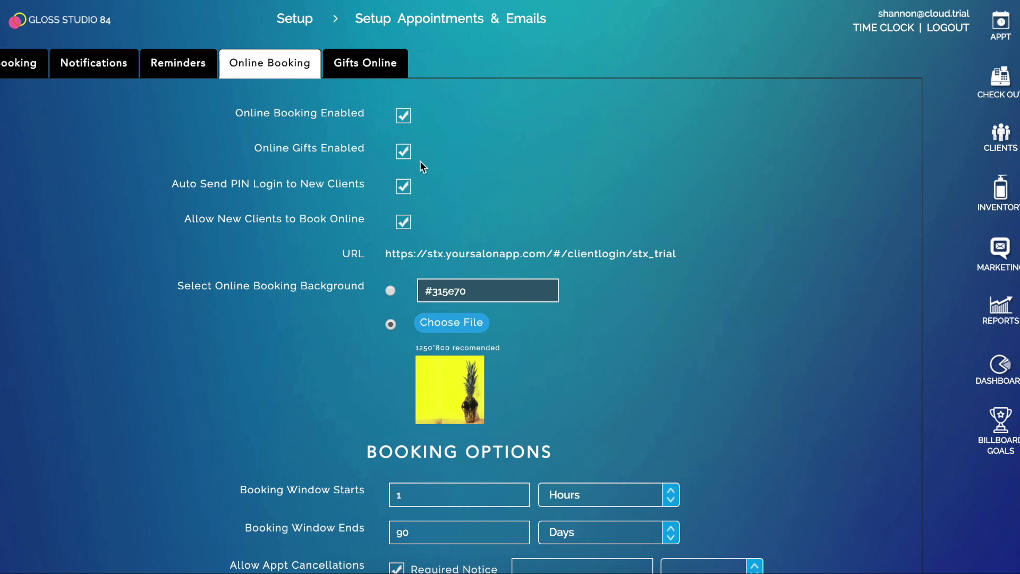
{"action": "left_click", "coordinate": [999, 318]}
- Run Ticket Details from 03/10/2020 to 04/10/2020 and open ticket 006350
{"action": "left_click", "coordinate": [344, 85]}
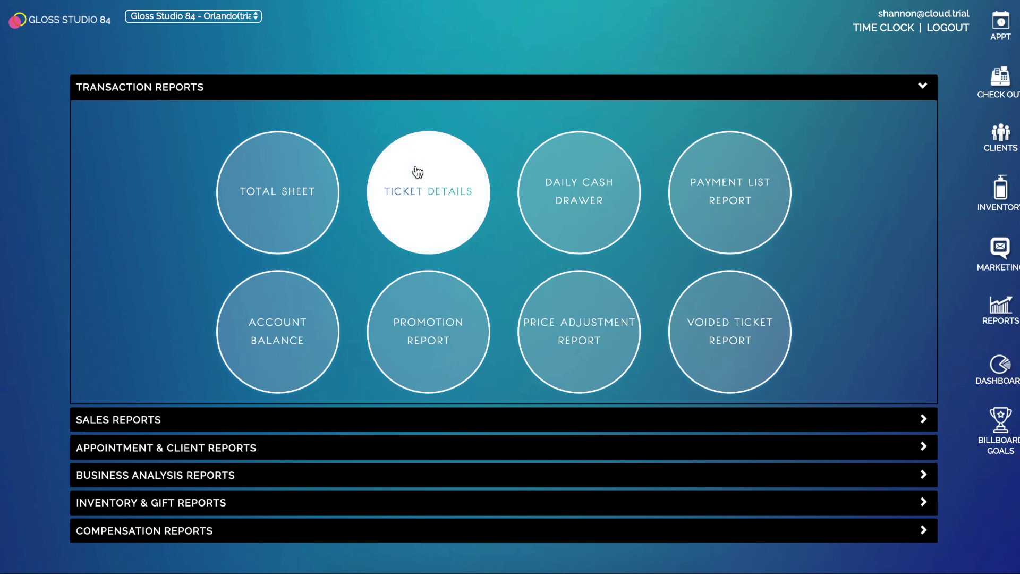
{"action": "left_click", "coordinate": [417, 171]}
{"action": "left_click", "coordinate": [518, 79]}
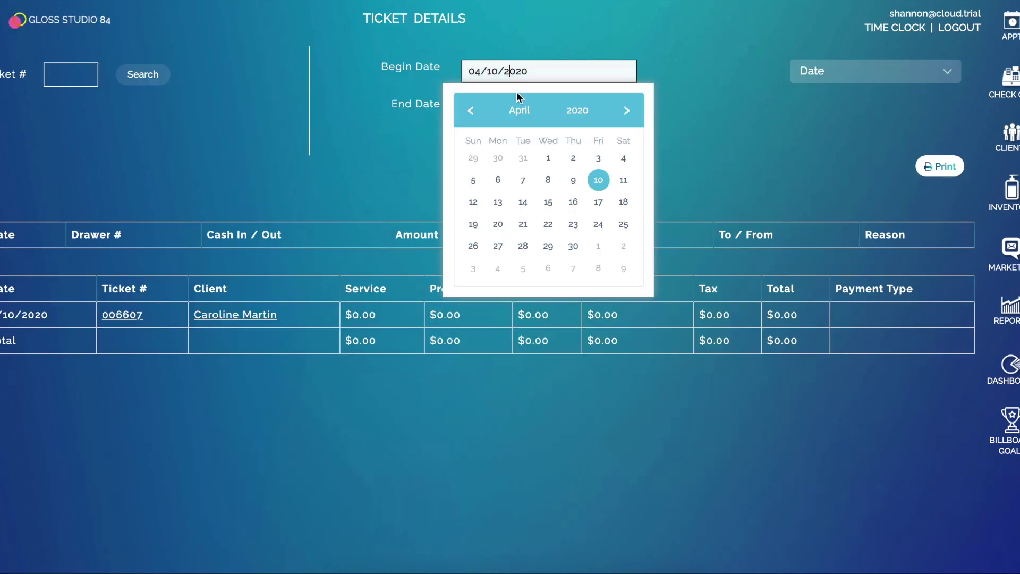
{"action": "left_click", "coordinate": [464, 114]}
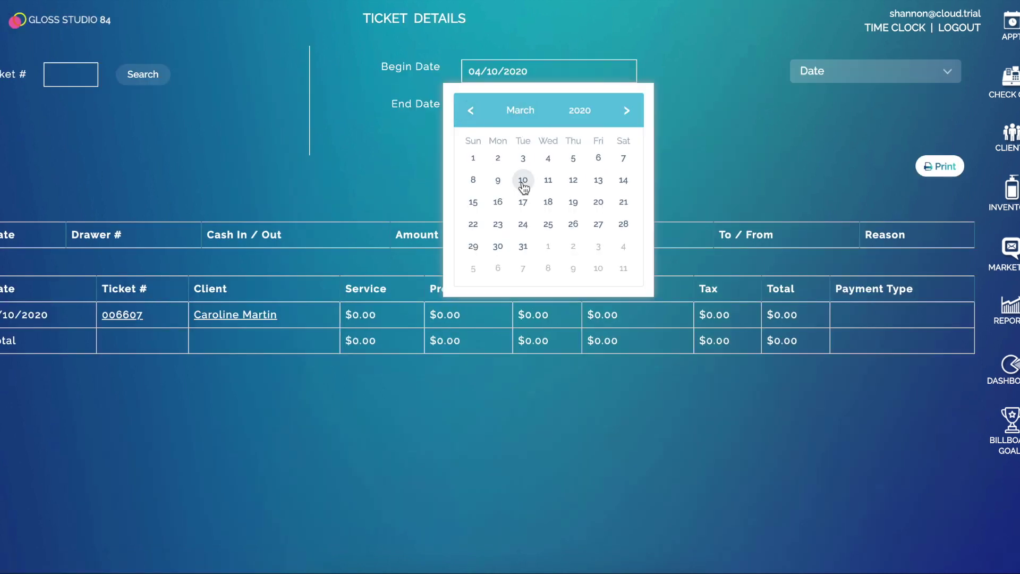
{"action": "left_click", "coordinate": [523, 182]}
{"action": "left_click", "coordinate": [520, 109]}
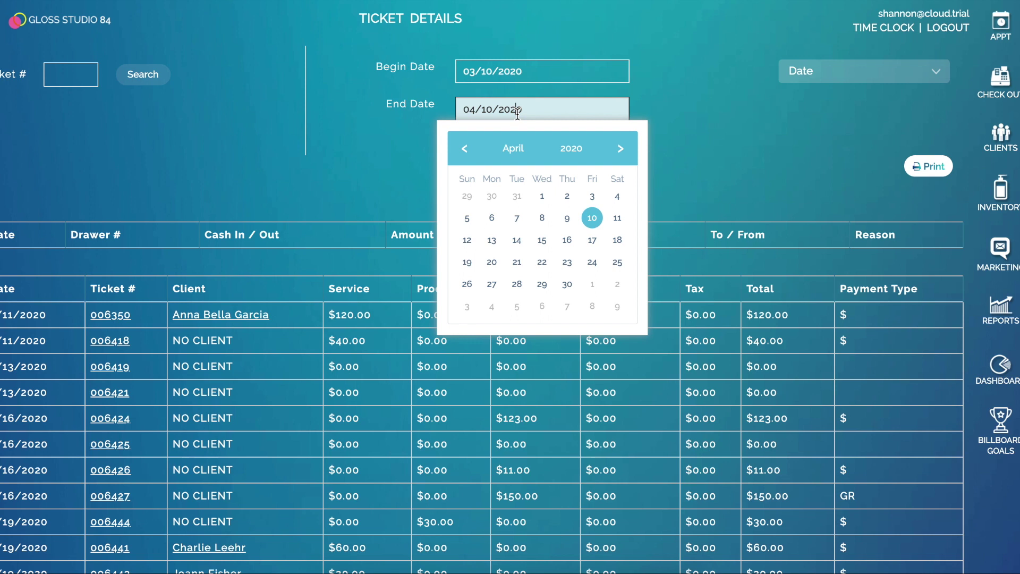
{"action": "left_click", "coordinate": [297, 171]}
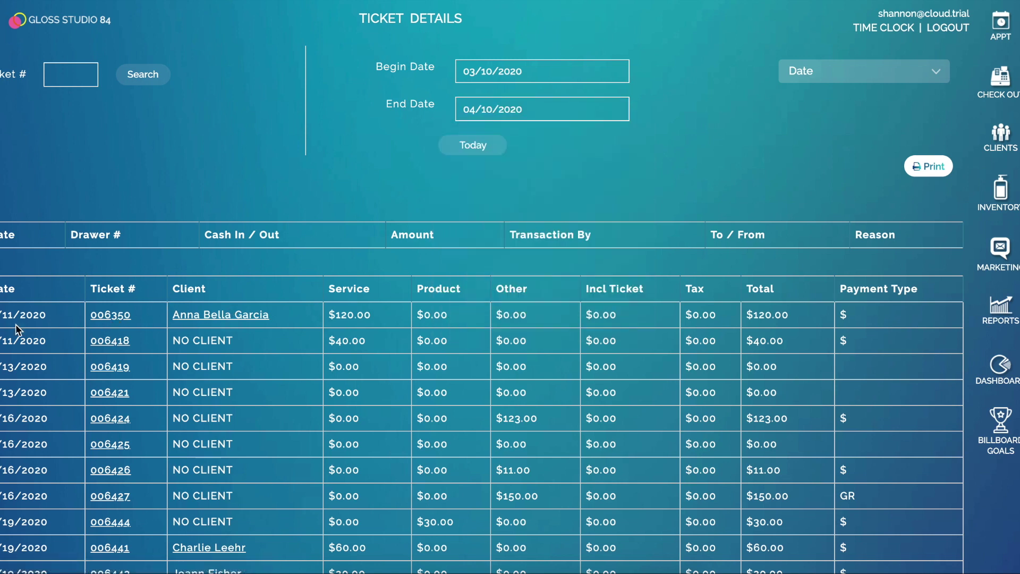
{"action": "left_click", "coordinate": [111, 317]}
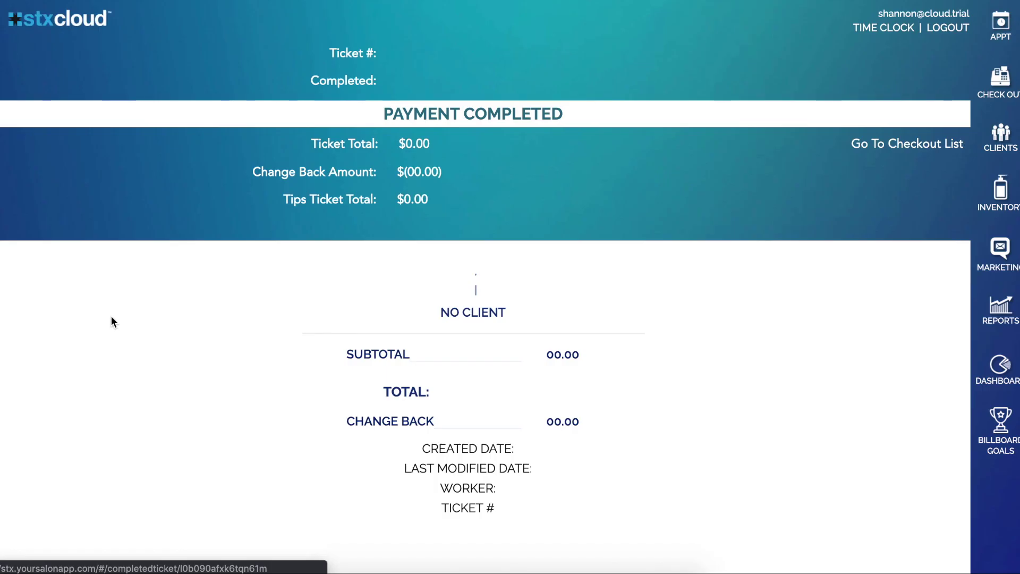
- Reassign the $120.00 ticket's All Over Color service to a different worker and save
{"action": "scroll", "coordinate": [240, 225], "scroll_direction": "down", "scroll_amount": 2}
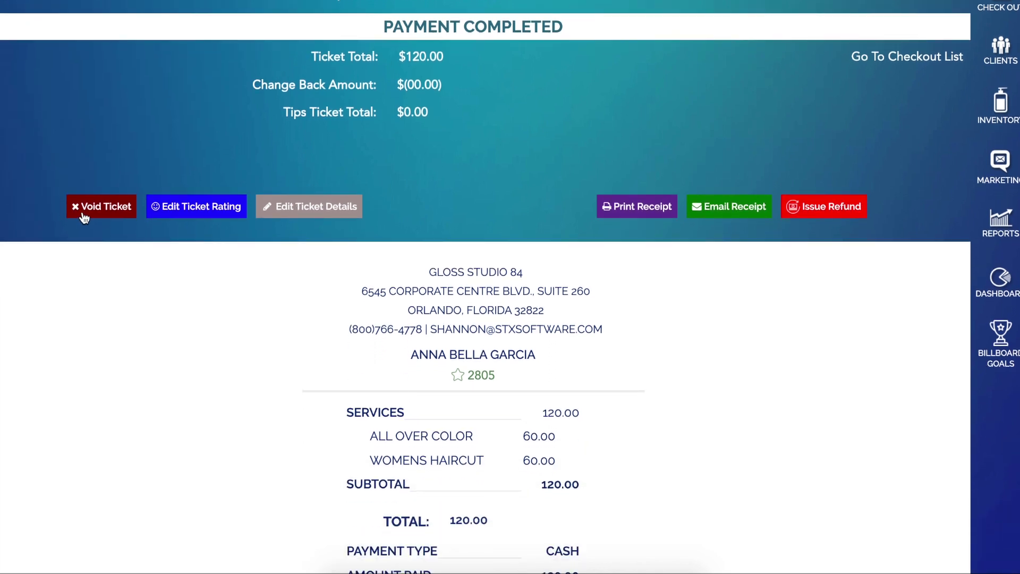
{"action": "scroll", "coordinate": [328, 214], "scroll_direction": "down", "scroll_amount": 1}
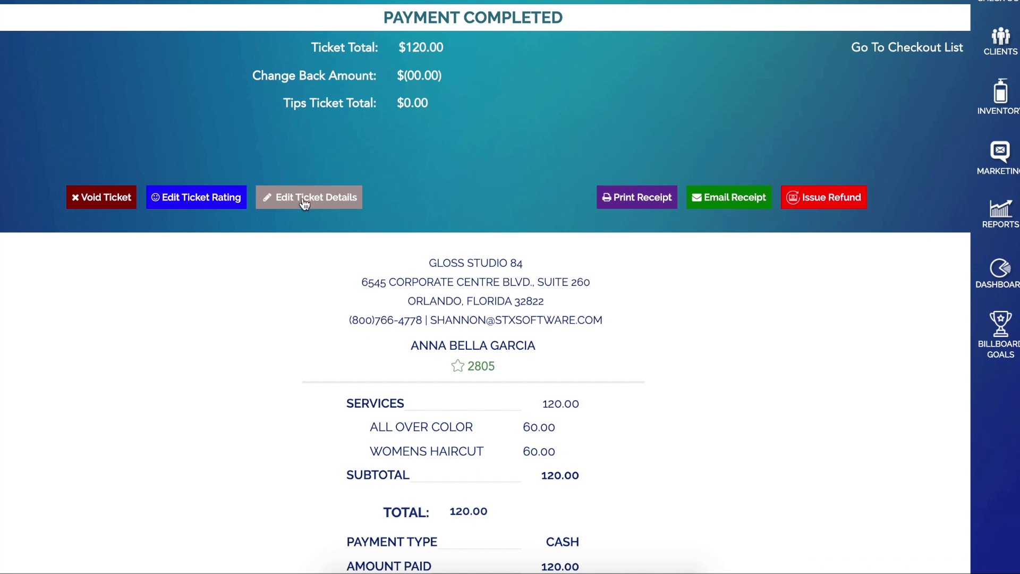
{"action": "left_click", "coordinate": [304, 200]}
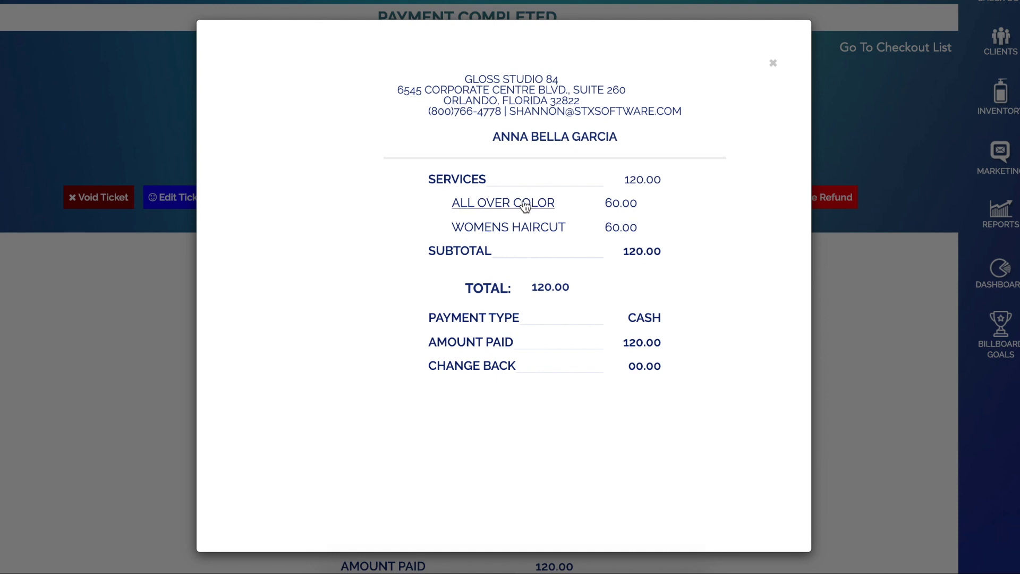
{"action": "left_click", "coordinate": [525, 205]}
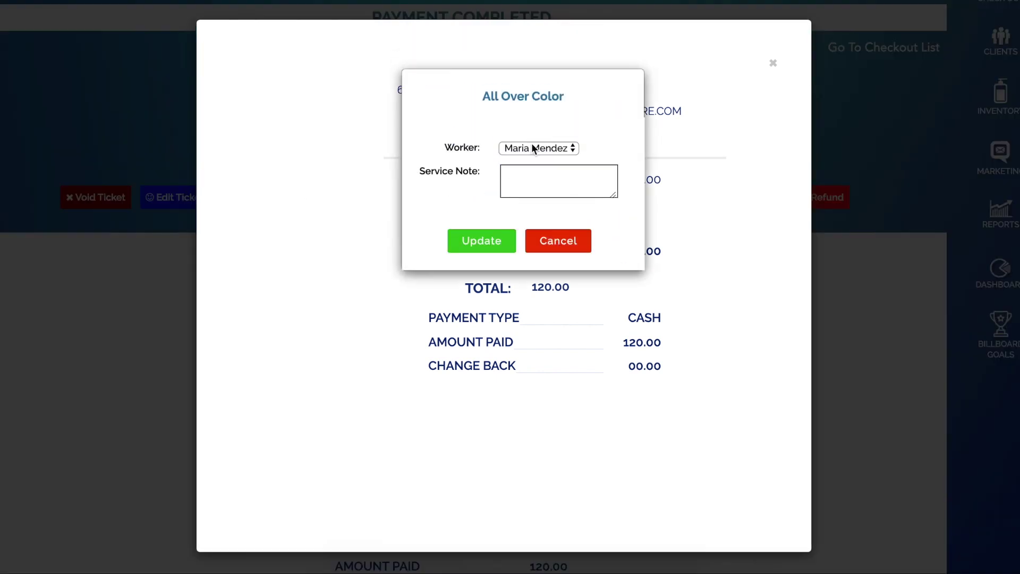
{"action": "left_click", "coordinate": [532, 144]}
{"action": "left_click", "coordinate": [534, 159]}
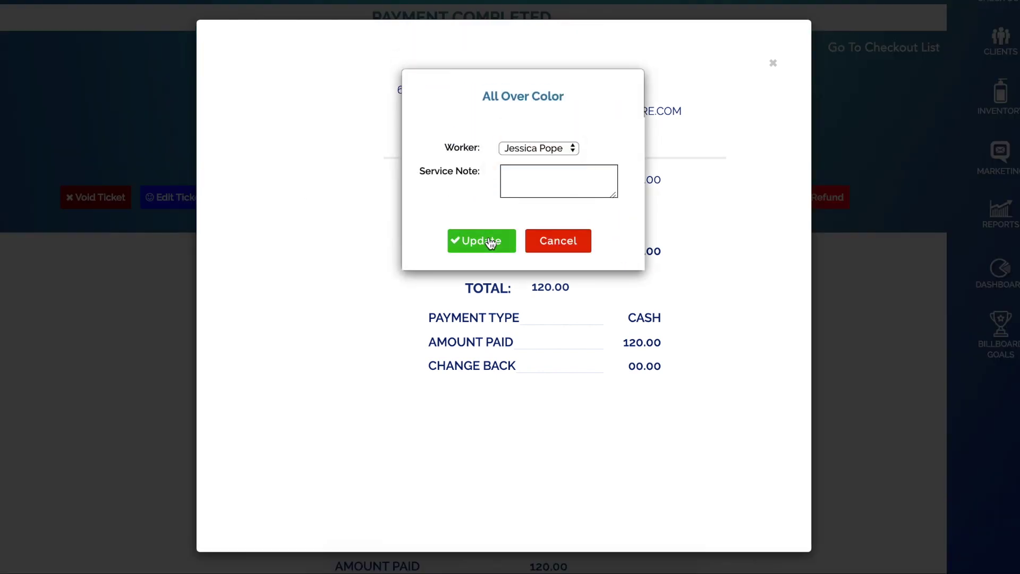
{"action": "left_click", "coordinate": [485, 241]}
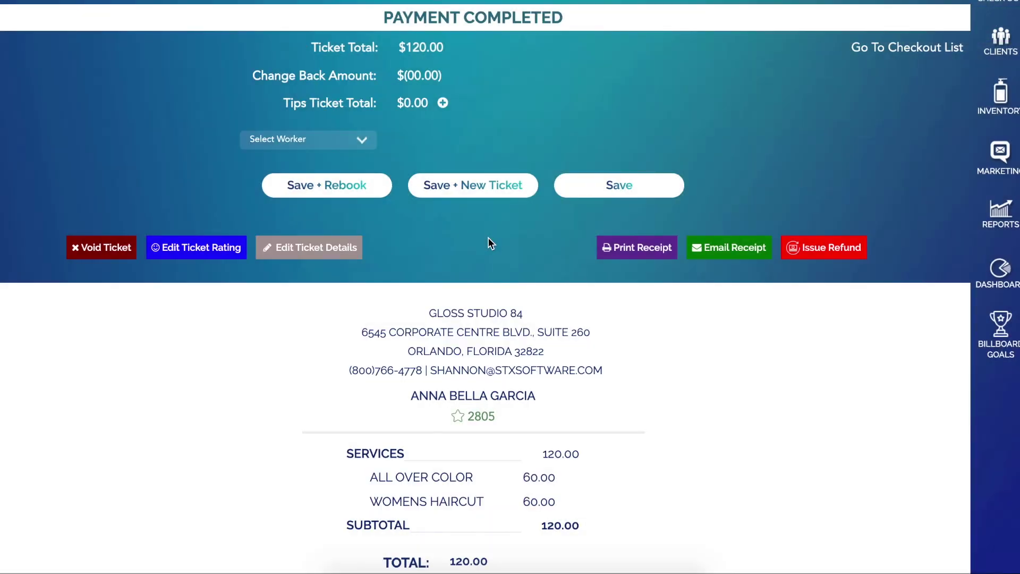
{"action": "scroll", "coordinate": [487, 415], "scroll_direction": "down", "scroll_amount": 3}
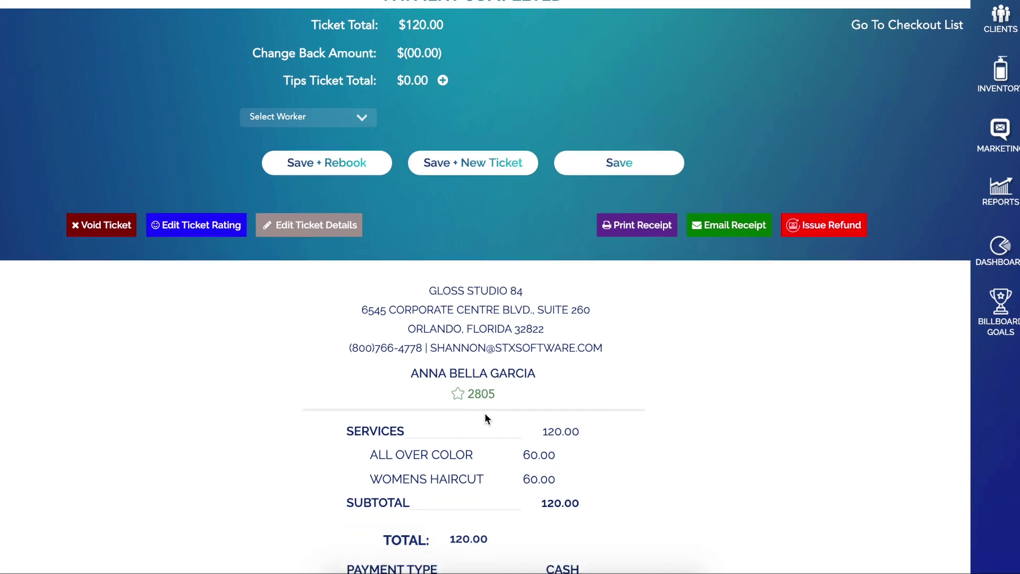
{"action": "scroll", "coordinate": [434, 375], "scroll_direction": "down", "scroll_amount": 2}
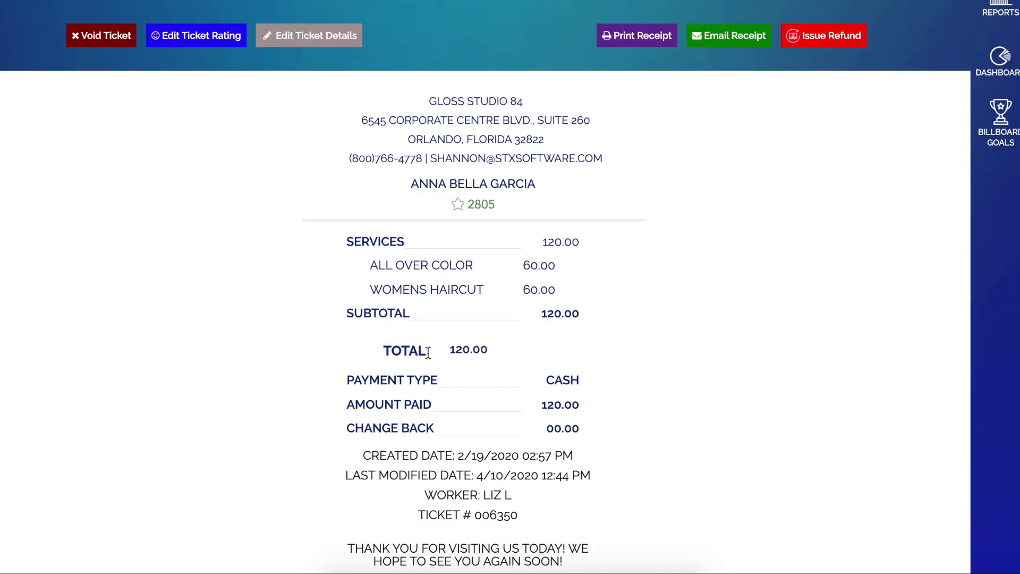
- Switch the $120.00 ticket's payment from Cash to Check, then close the ticket details
{"action": "left_click", "coordinate": [305, 40]}
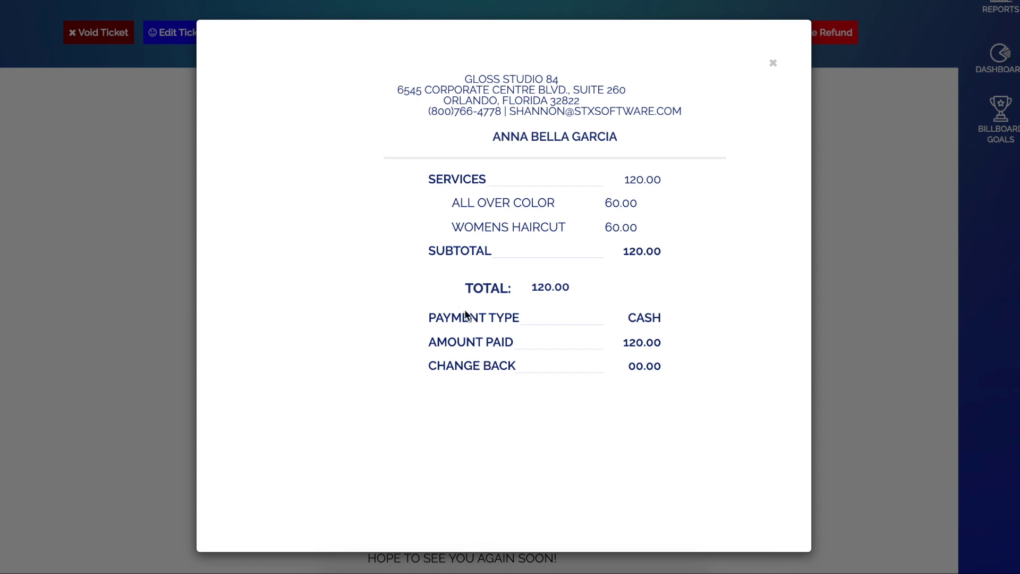
{"action": "left_click", "coordinate": [639, 318]}
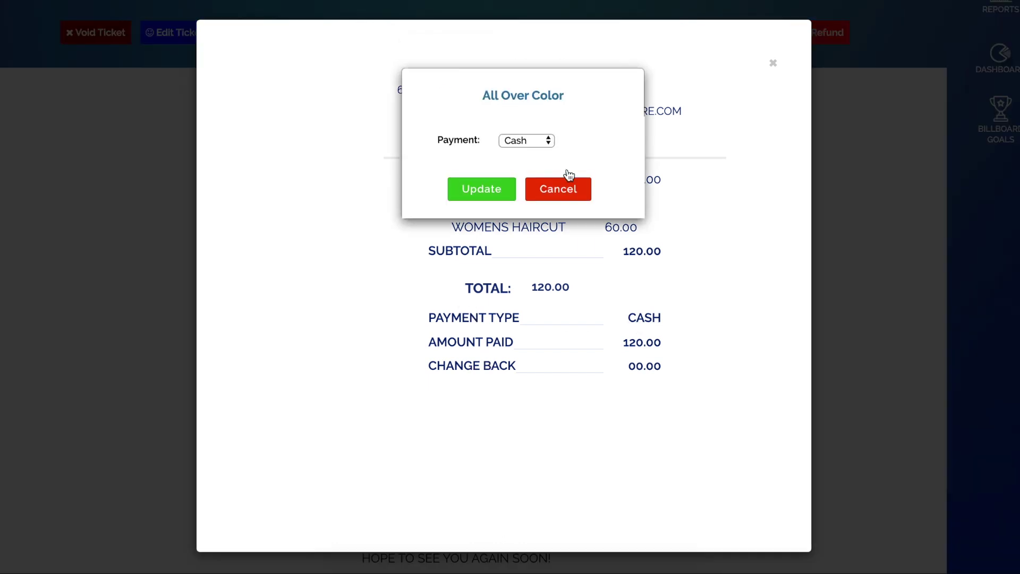
{"action": "left_click", "coordinate": [524, 139]}
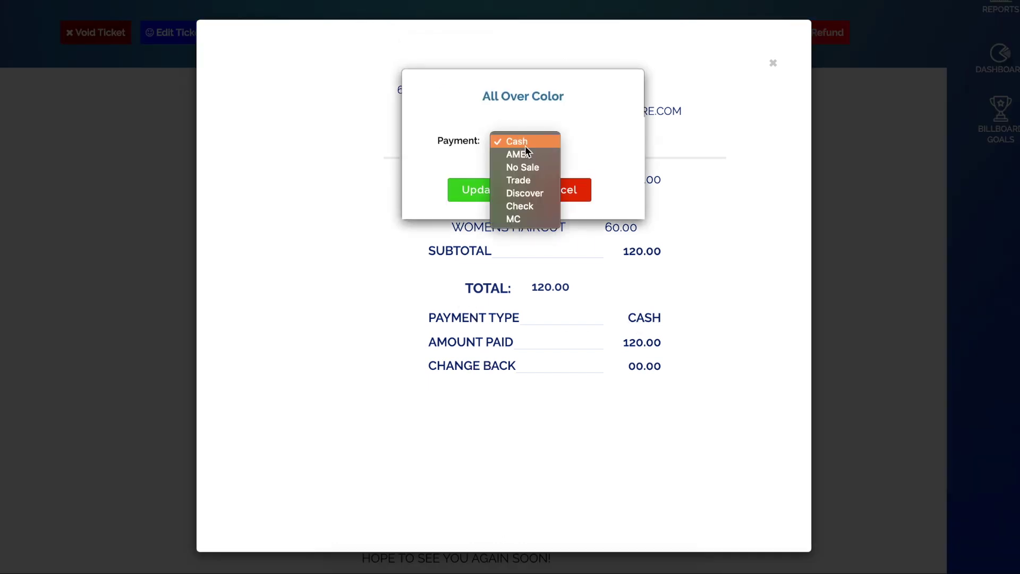
{"action": "left_click", "coordinate": [539, 205]}
{"action": "left_click", "coordinate": [481, 193]}
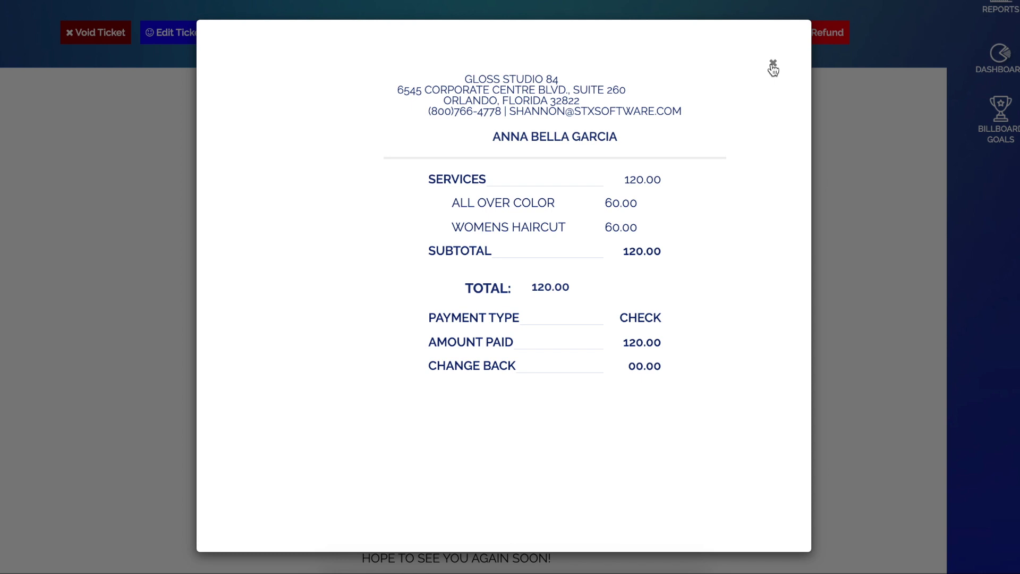
{"action": "left_click", "coordinate": [773, 64]}
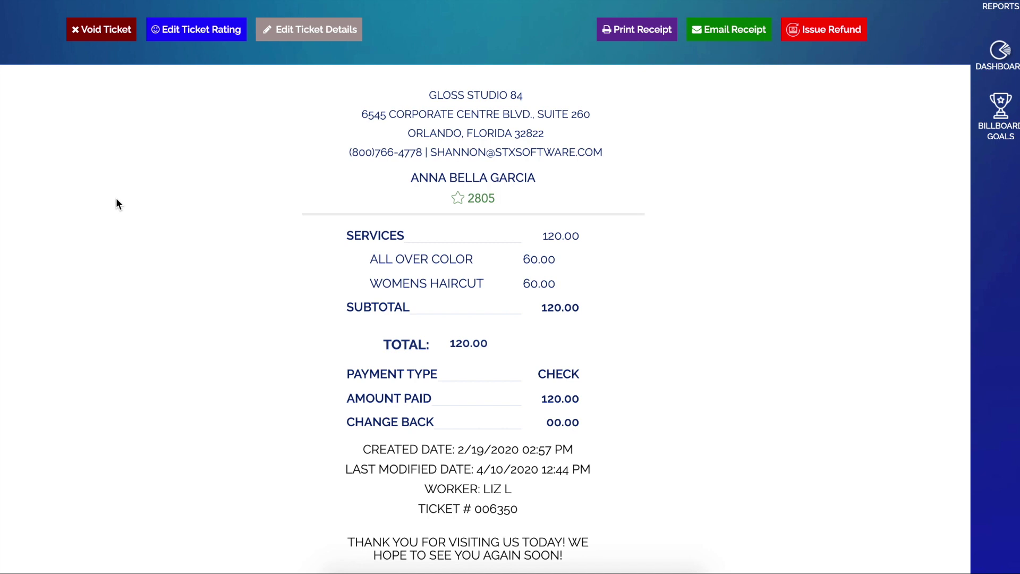
{"action": "scroll", "coordinate": [164, 194], "scroll_direction": "up", "scroll_amount": 6}
- Open the Online Booking tab under Setup Appointments & Emails to view the 1-hour to 90-day booking window
{"action": "left_click", "coordinate": [16, 20]}
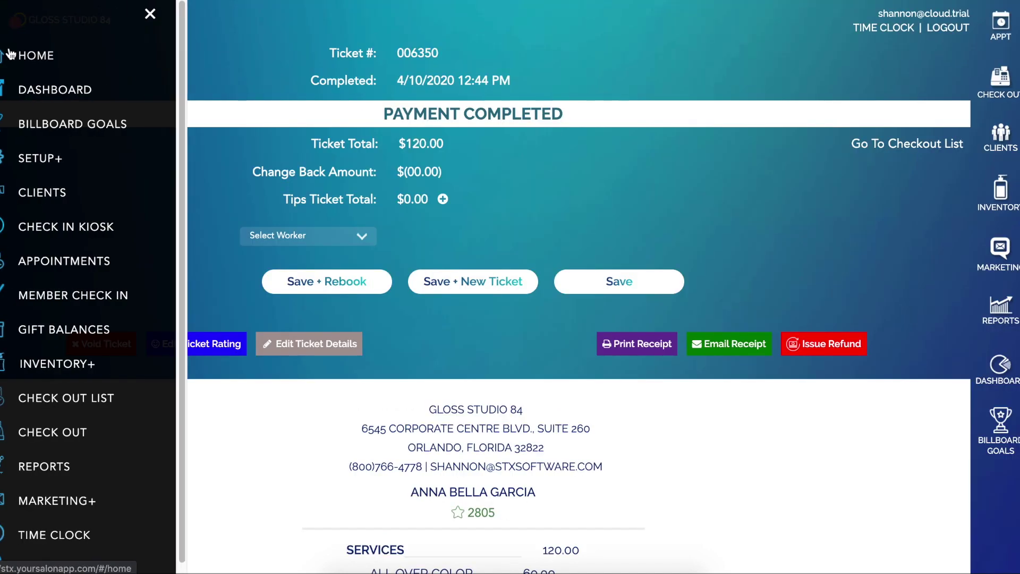
{"action": "left_click", "coordinate": [39, 158]}
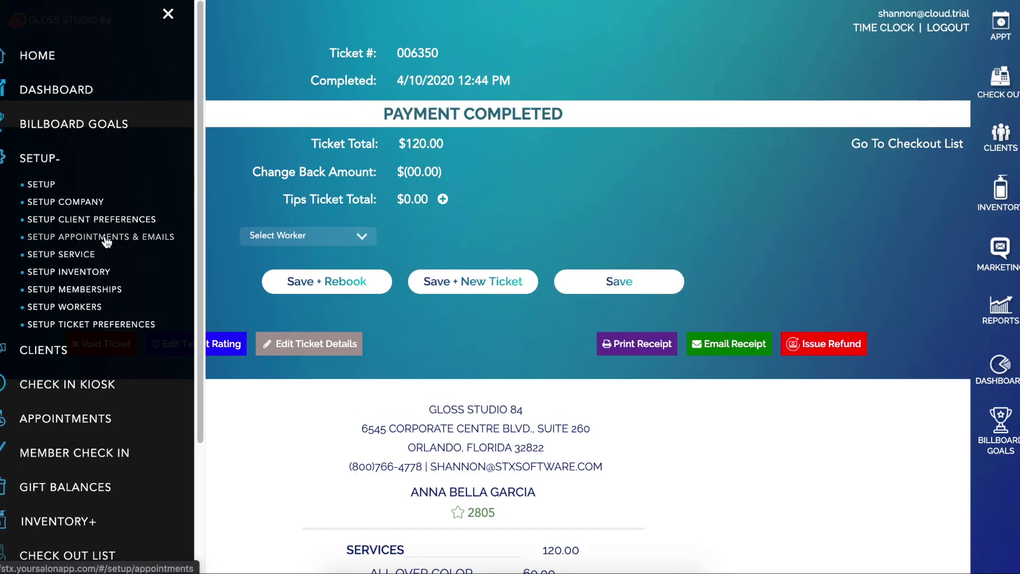
{"action": "left_click", "coordinate": [110, 237]}
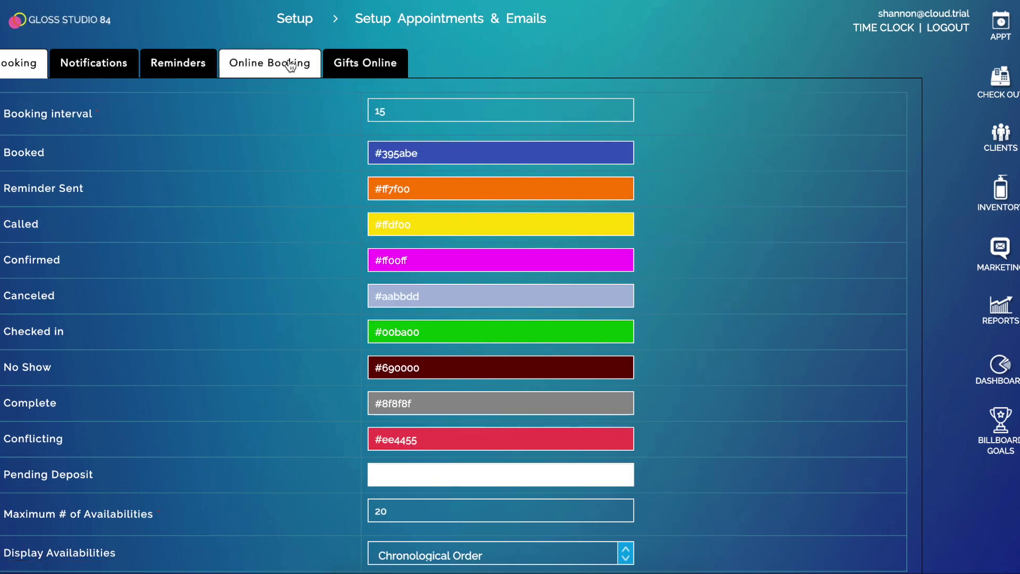
{"action": "left_click", "coordinate": [297, 64]}
{"action": "scroll", "coordinate": [645, 268], "scroll_direction": "down", "scroll_amount": 1}
{"action": "scroll", "coordinate": [647, 269], "scroll_direction": "down", "scroll_amount": 6}
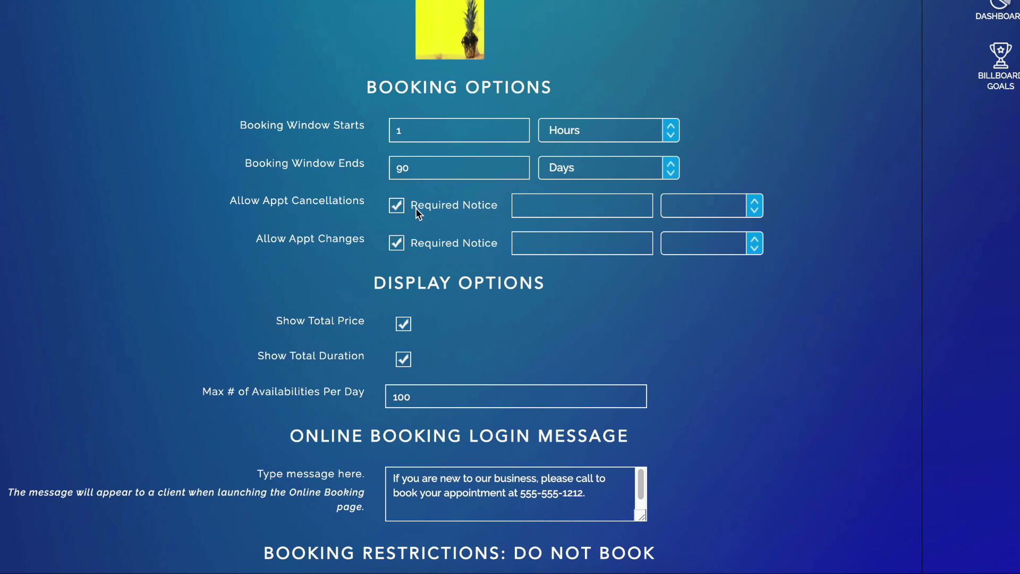
- Set the cancellation notice to 24 hours and the change notice to 2 days
{"action": "left_click", "coordinate": [527, 208]}
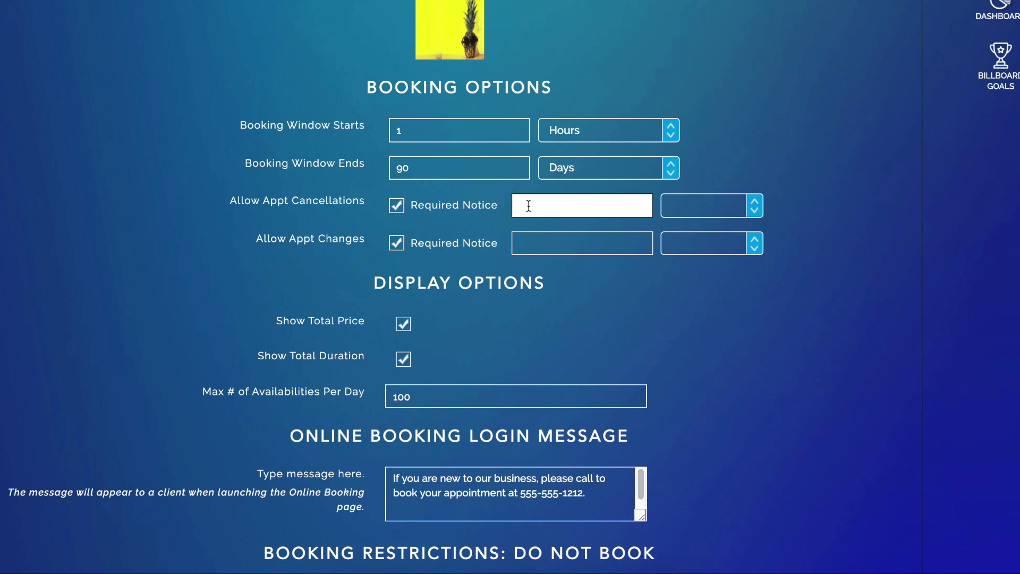
{"action": "type", "text": "24"}
{"action": "left_click", "coordinate": [682, 207]}
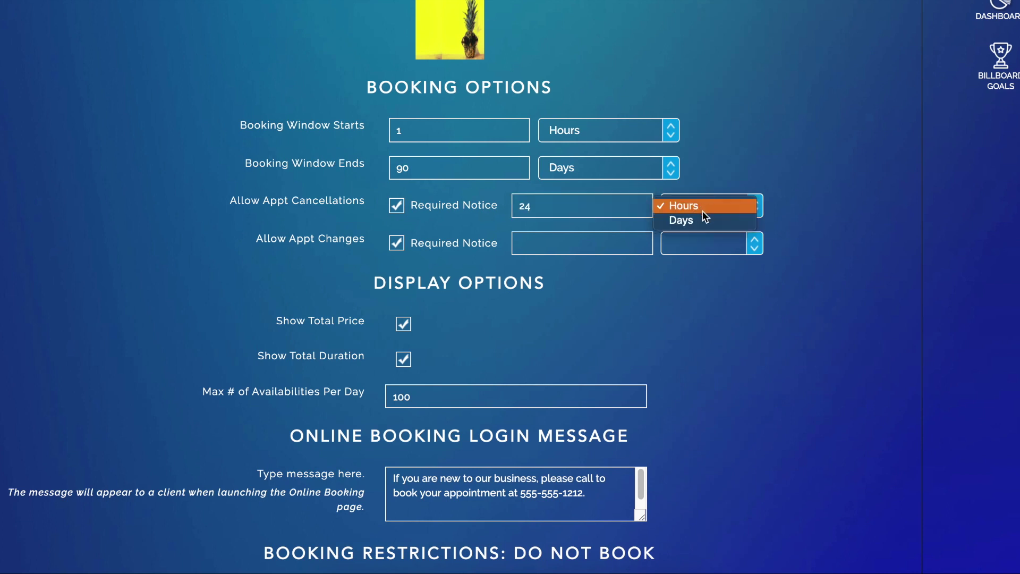
{"action": "left_click", "coordinate": [707, 207]}
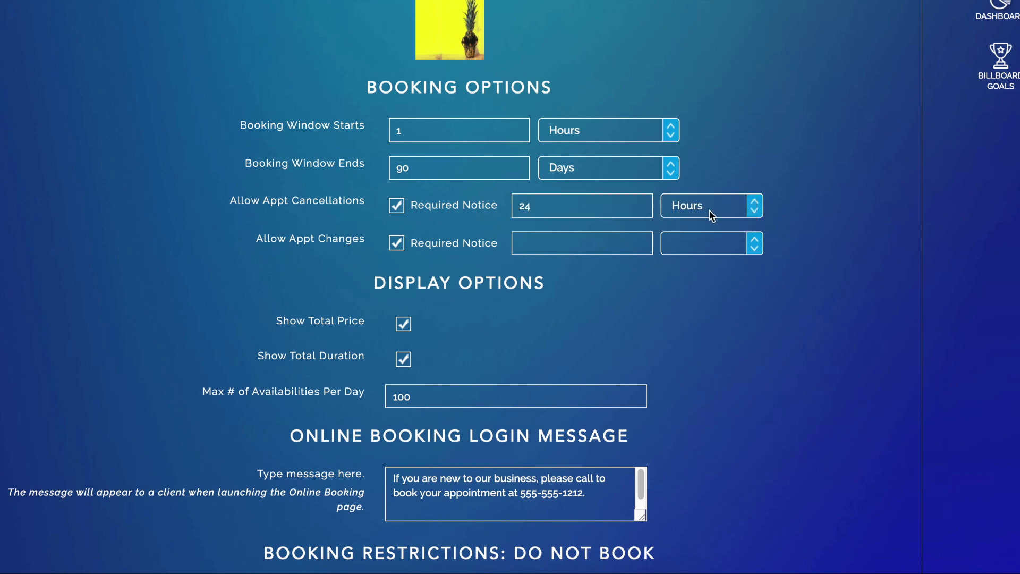
{"action": "left_click", "coordinate": [583, 247]}
{"action": "type", "text": "2"}
{"action": "left_click", "coordinate": [668, 243]}
{"action": "left_click", "coordinate": [687, 259]}
- Save the online booking settings
{"action": "scroll", "coordinate": [594, 266], "scroll_direction": "down", "scroll_amount": 1}
{"action": "scroll", "coordinate": [621, 239], "scroll_direction": "down", "scroll_amount": 3}
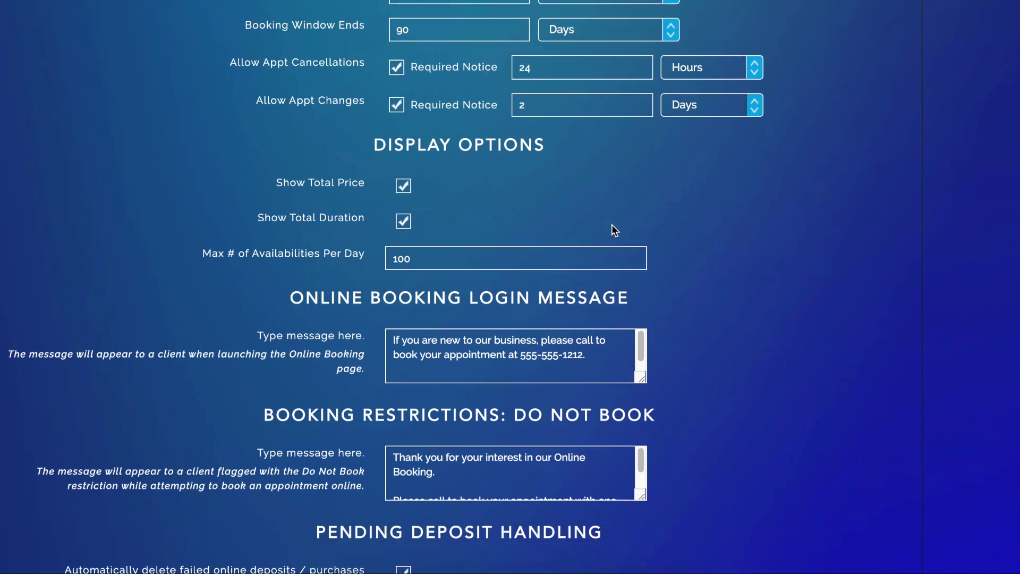
{"action": "scroll", "coordinate": [618, 212], "scroll_direction": "down", "scroll_amount": 1}
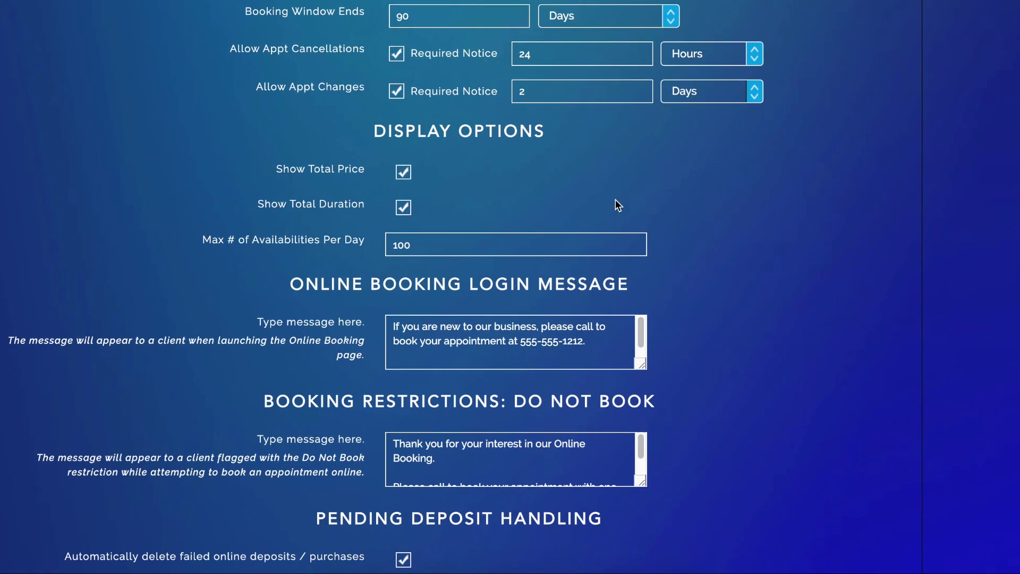
{"action": "scroll", "coordinate": [600, 186], "scroll_direction": "down", "scroll_amount": 5}
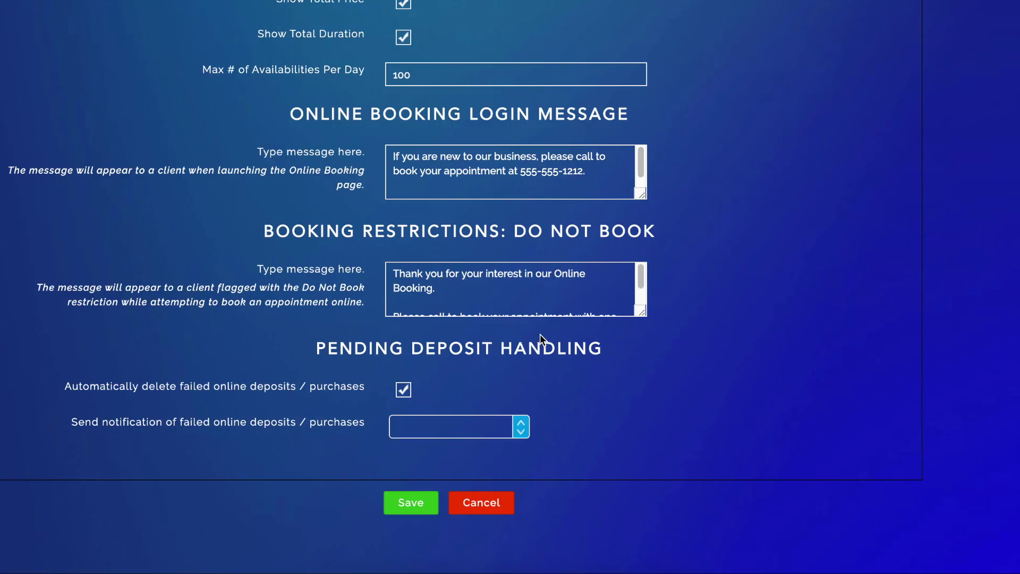
{"action": "left_click", "coordinate": [419, 503]}
{"action": "left_click", "coordinate": [414, 502]}
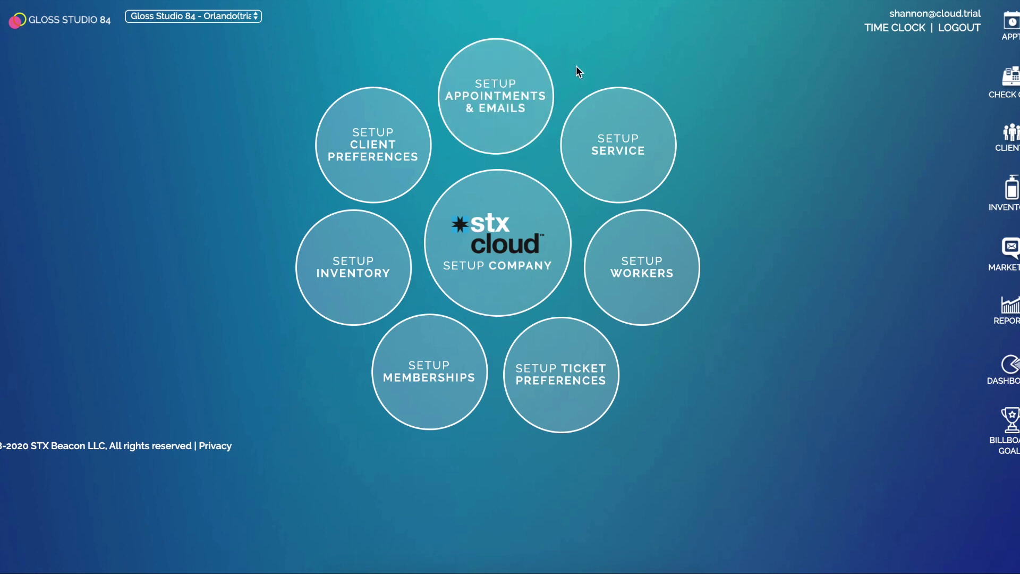
{"action": "left_click", "coordinate": [431, 368]}
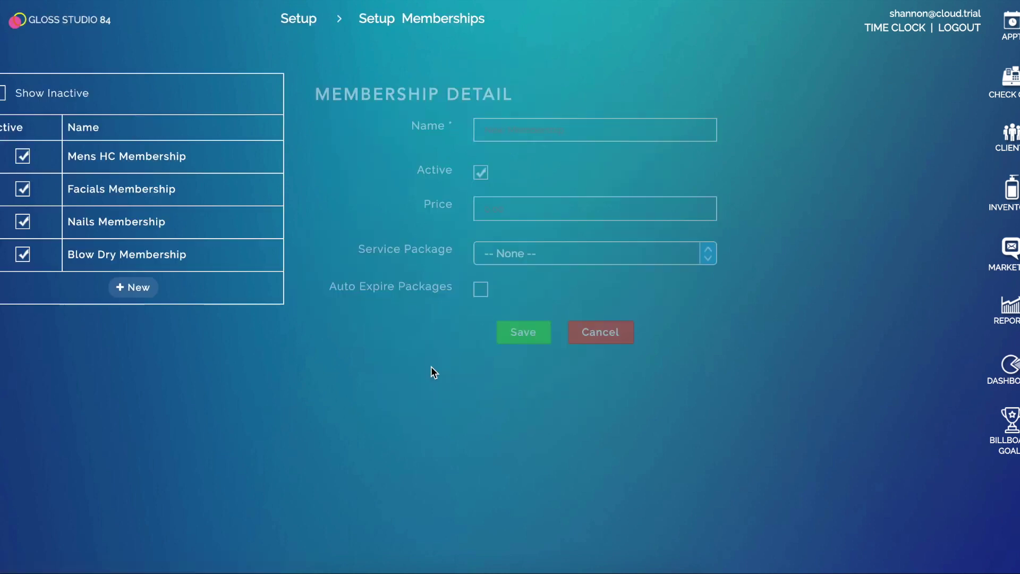
{"action": "left_click", "coordinate": [112, 256]}
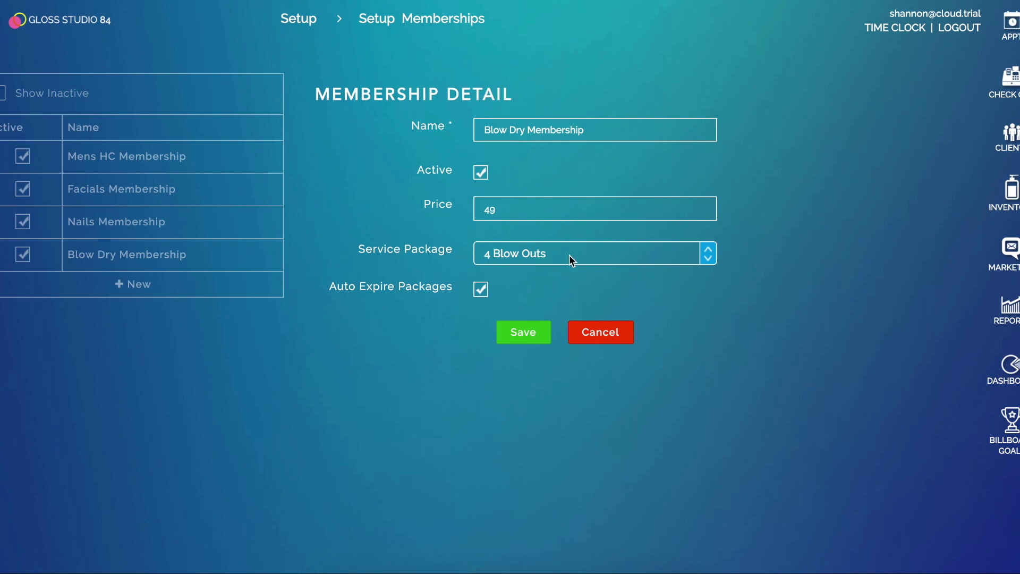
{"action": "left_click", "coordinate": [298, 19]}
{"action": "left_click", "coordinate": [634, 159]}
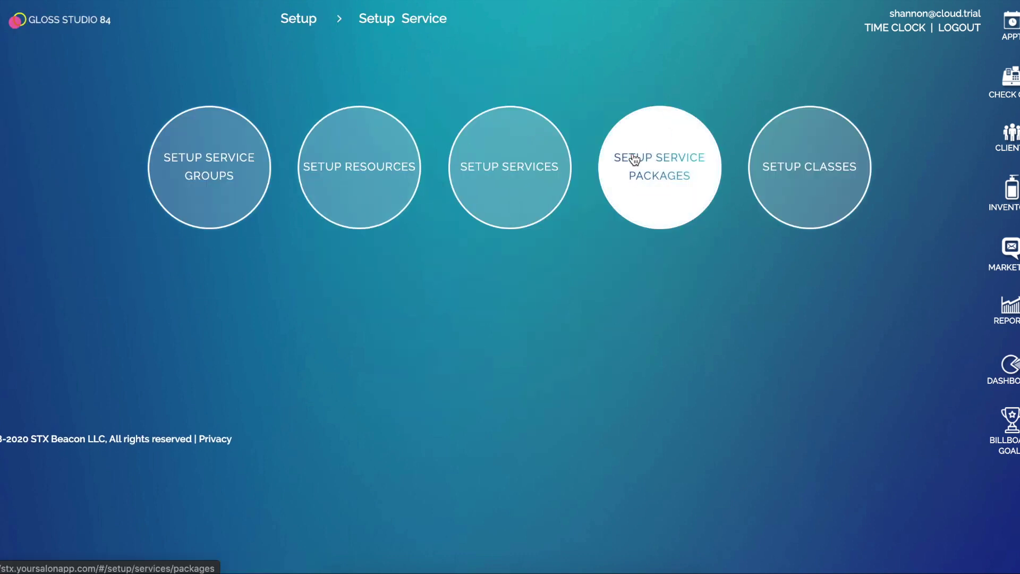
{"action": "left_click", "coordinate": [687, 169]}
{"action": "left_click", "coordinate": [107, 223]}
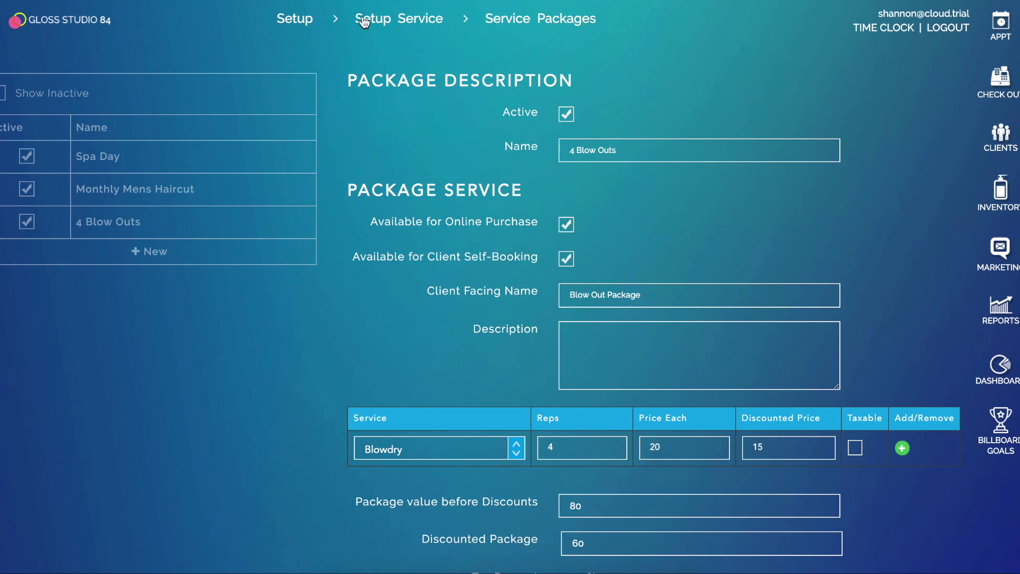
{"action": "left_click", "coordinate": [416, 22]}
{"action": "left_click", "coordinate": [312, 23]}
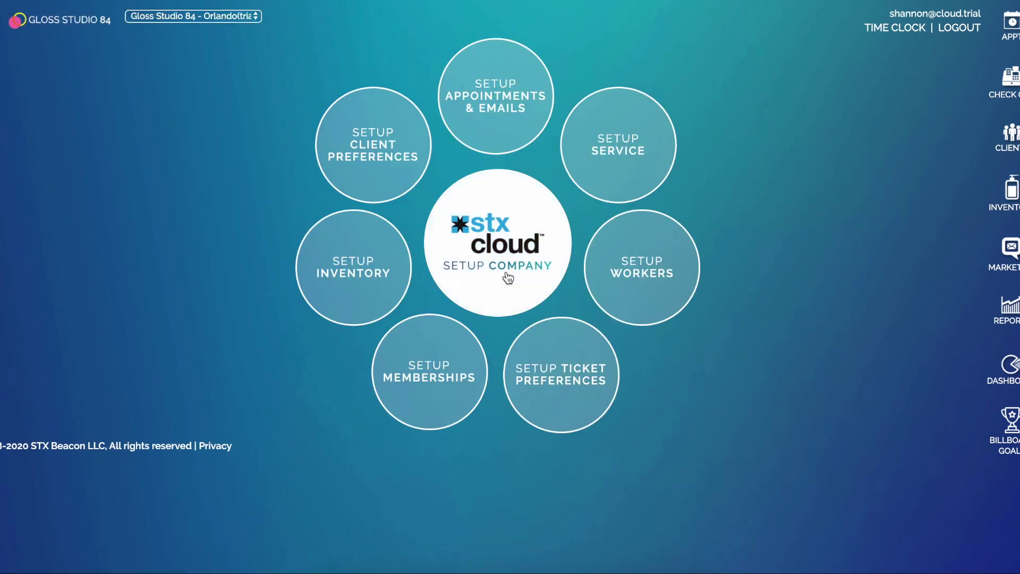
- Open the Blow Dry Membership and confirm its 49 price and 4 Blow Outs service package
{"action": "left_click", "coordinate": [450, 356]}
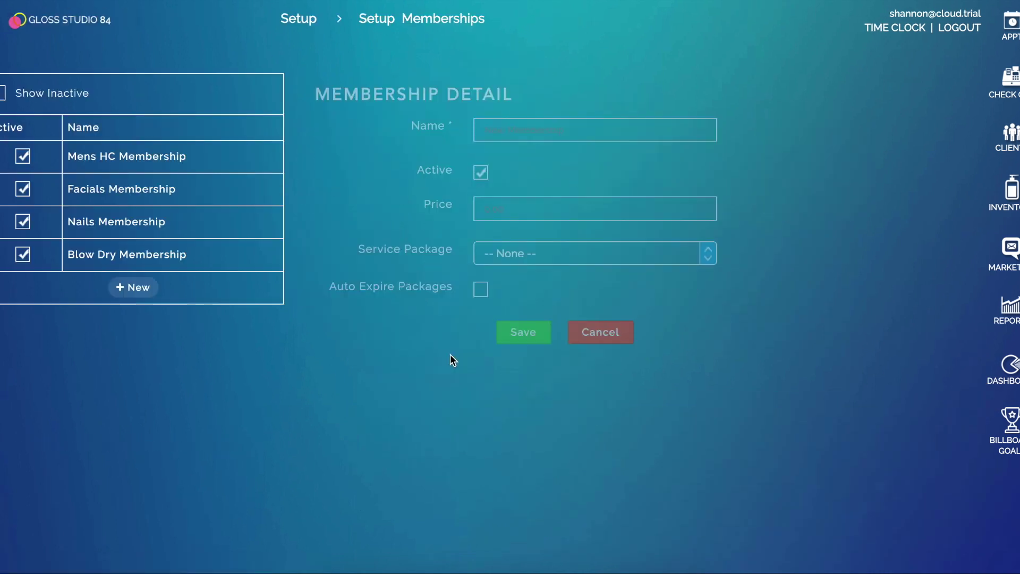
{"action": "left_click", "coordinate": [113, 259]}
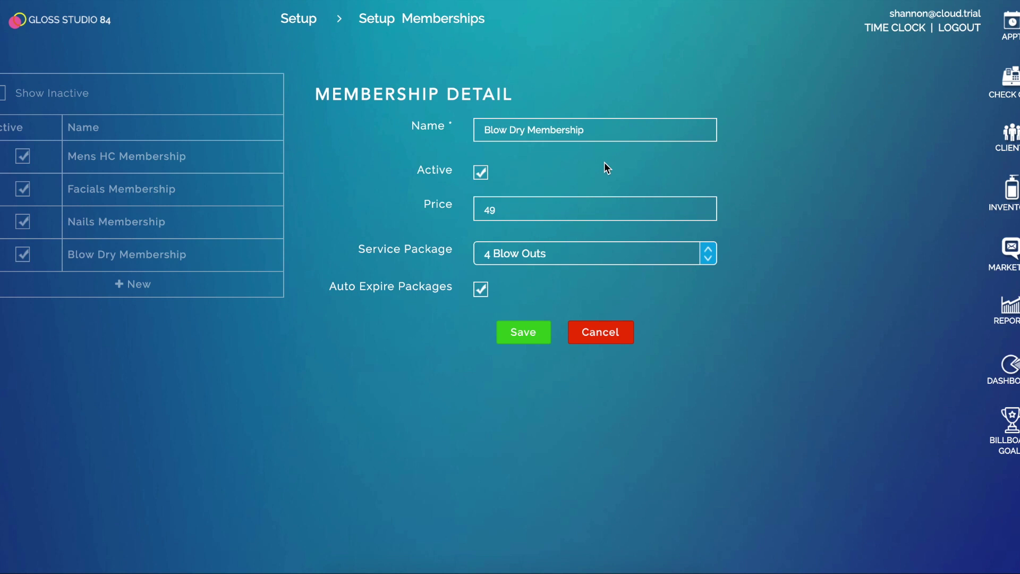
{"action": "left_click", "coordinate": [526, 206]}
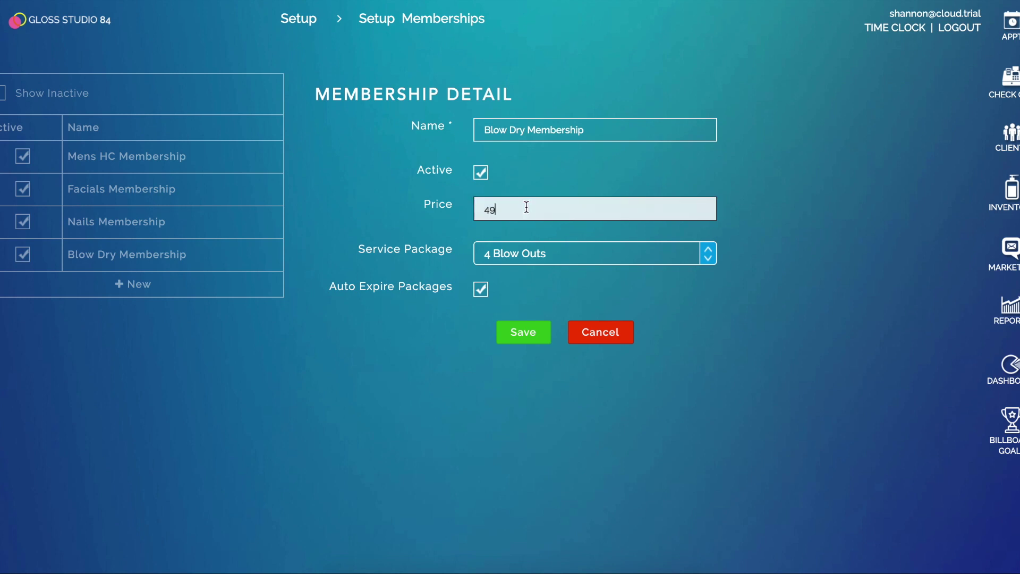
{"action": "left_click", "coordinate": [552, 255]}
{"action": "left_click", "coordinate": [553, 255]}
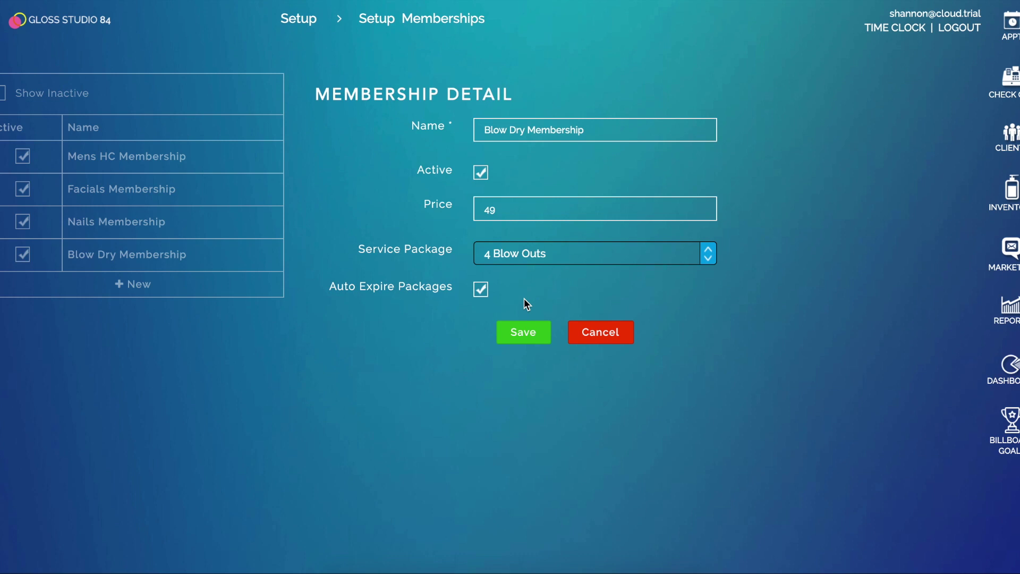
- Enable Auto Expire Packages, save the membership, and return to the Setup hub
{"action": "left_click", "coordinate": [479, 293]}
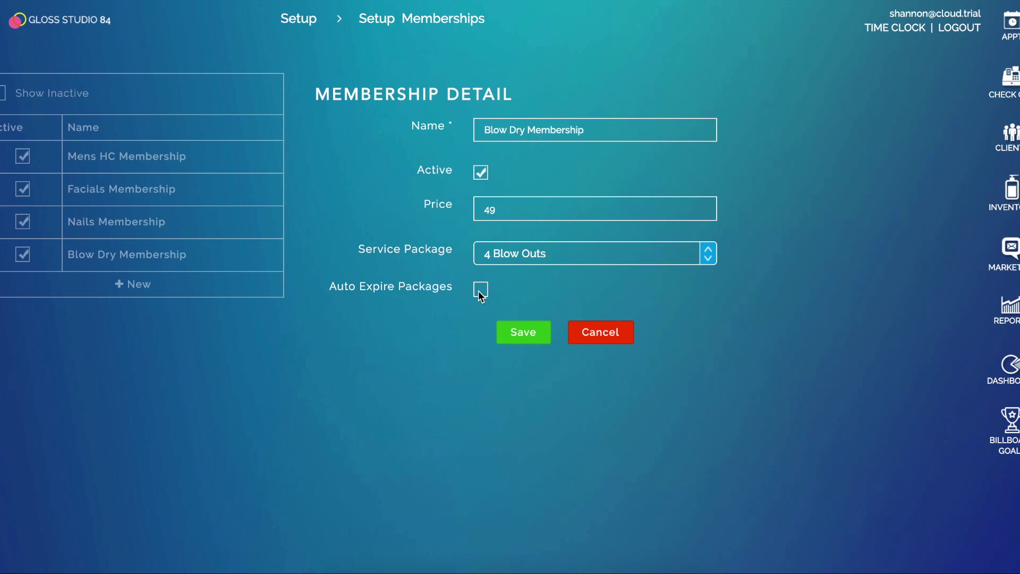
{"action": "left_click", "coordinate": [479, 291]}
{"action": "left_click", "coordinate": [531, 333]}
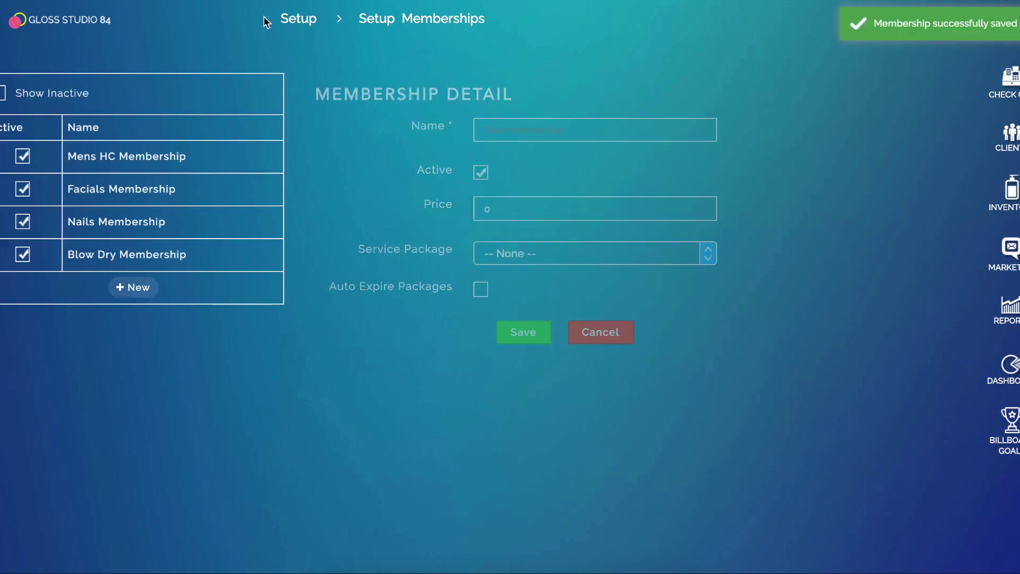
{"action": "left_click", "coordinate": [298, 20]}
{"action": "mouse_move", "coordinate": [25, 90]}
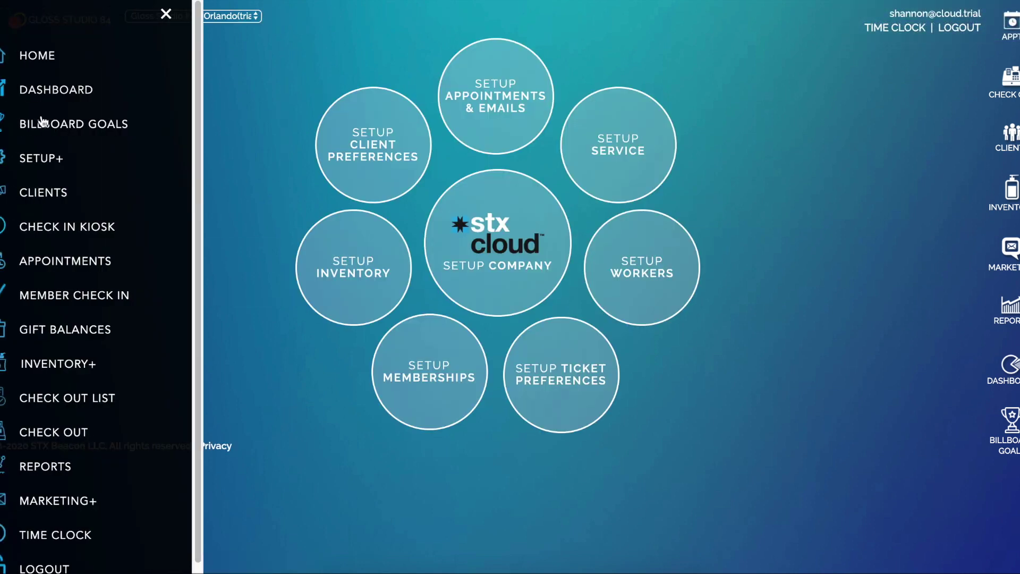
- In Member Check In, search for the client and open her membership form
{"action": "left_click", "coordinate": [62, 306]}
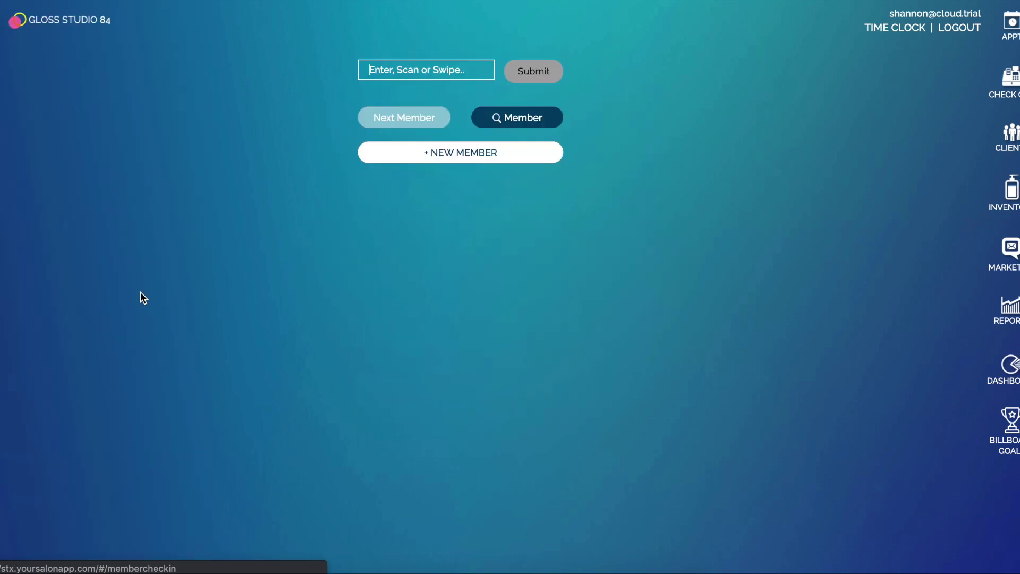
{"action": "left_click", "coordinate": [437, 155]}
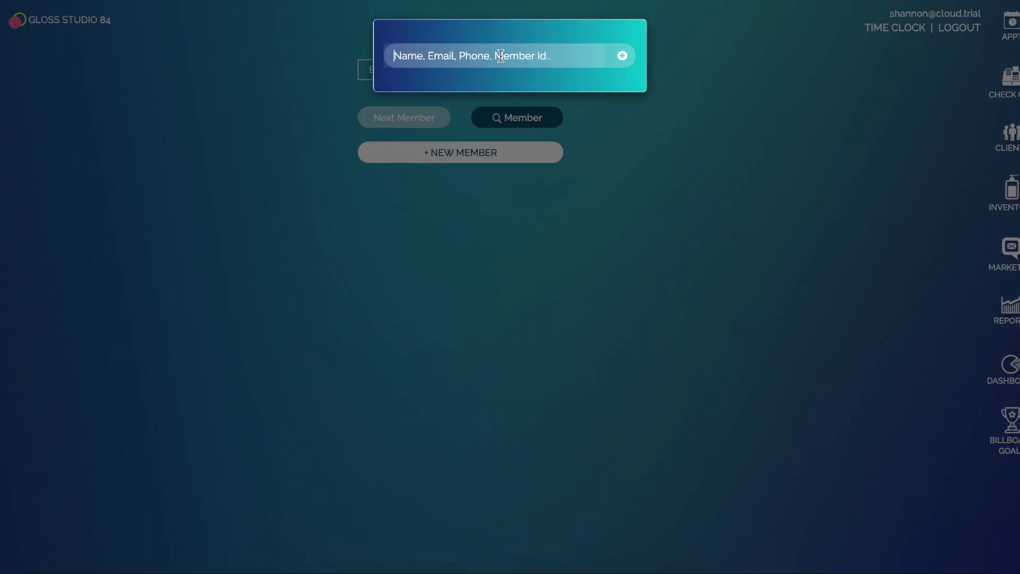
{"action": "type", "text": "carolin"}
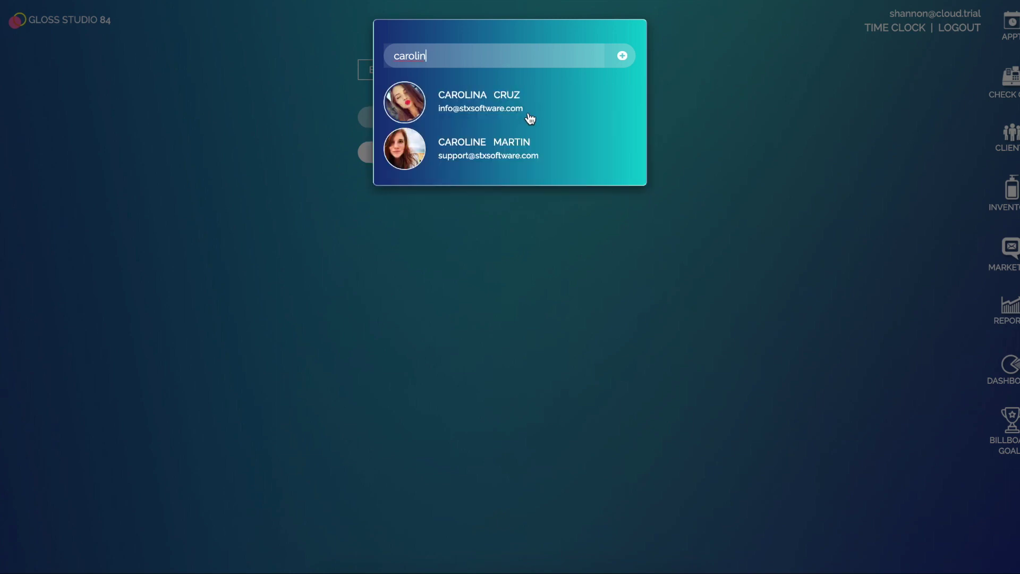
{"action": "left_click", "coordinate": [514, 155]}
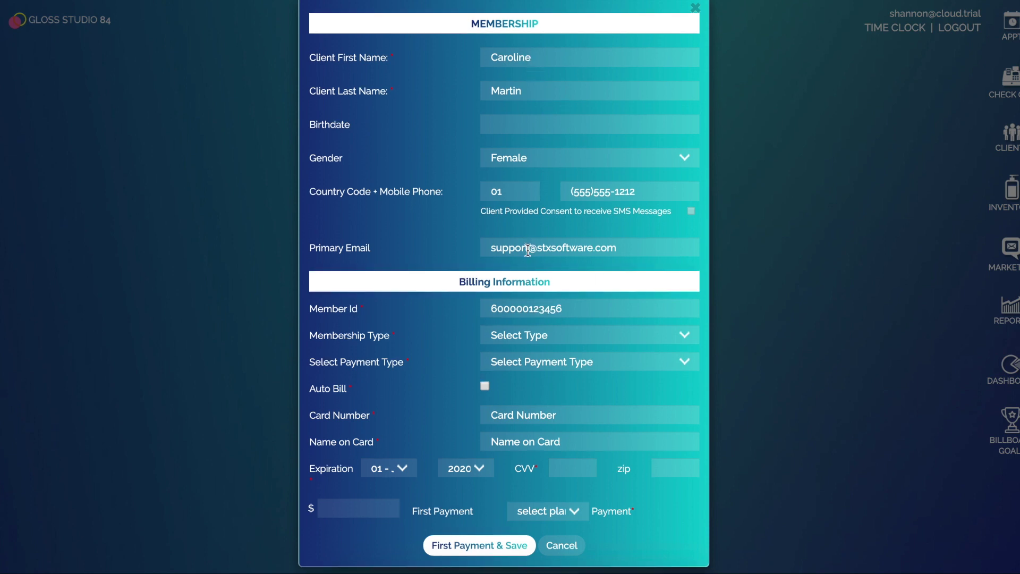
{"action": "scroll", "coordinate": [532, 276], "scroll_direction": "down", "scroll_amount": 1}
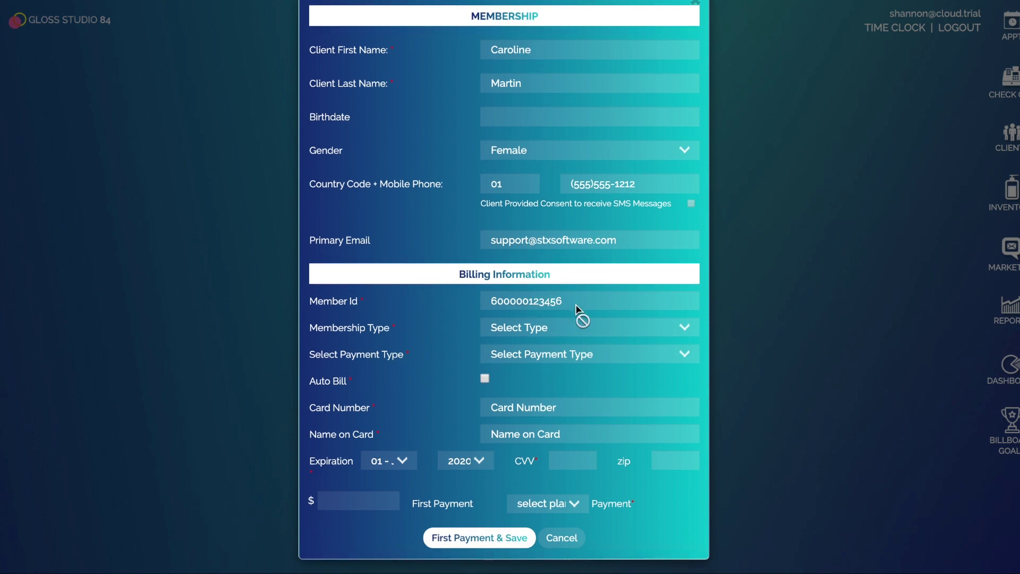
- Choose Blow Dry Membership with Clover Payment, enable Auto Bill, and select the 49 first payment
{"action": "left_click", "coordinate": [563, 328]}
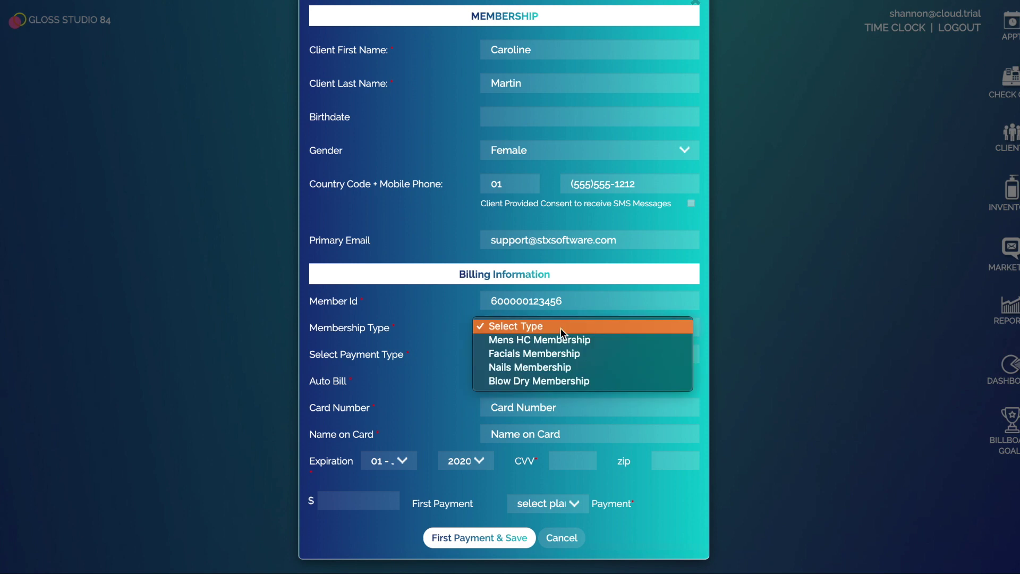
{"action": "left_click", "coordinate": [573, 380]}
{"action": "left_click", "coordinate": [562, 361]}
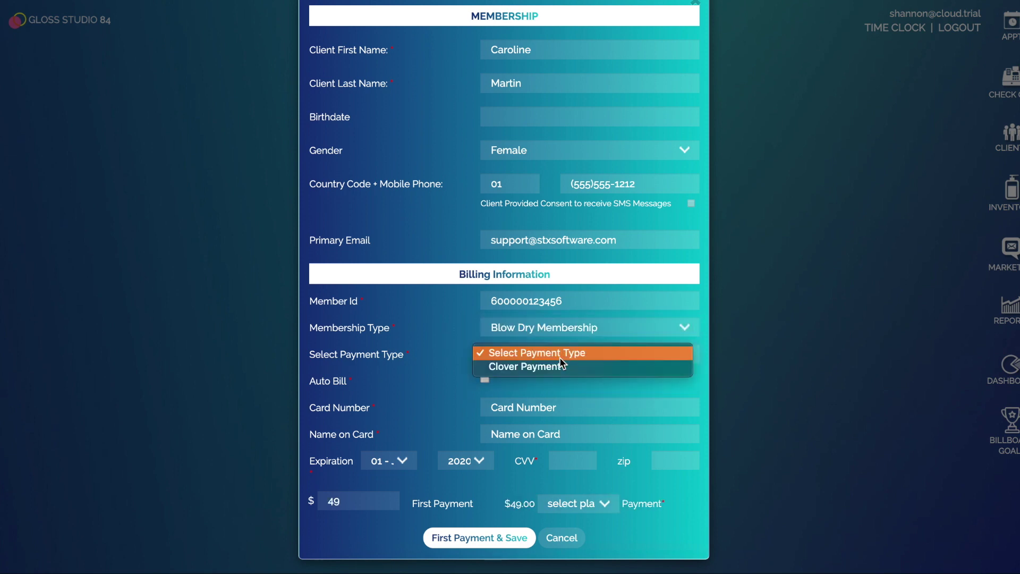
{"action": "left_click", "coordinate": [550, 372]}
{"action": "left_click", "coordinate": [485, 378]}
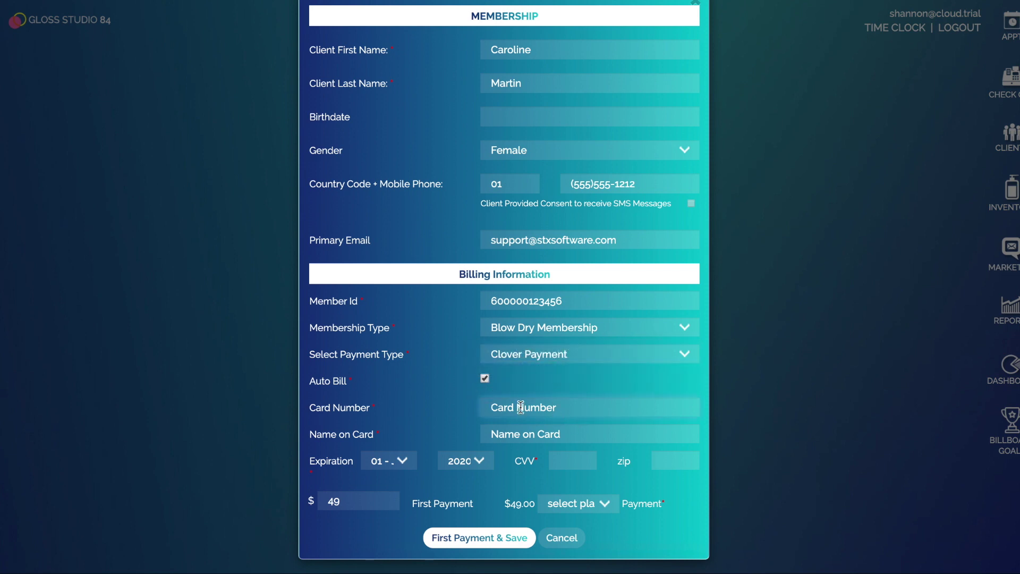
{"action": "left_click", "coordinate": [345, 499]}
{"action": "left_click_drag", "start_coordinate": [346, 500], "coordinate": [298, 498]}
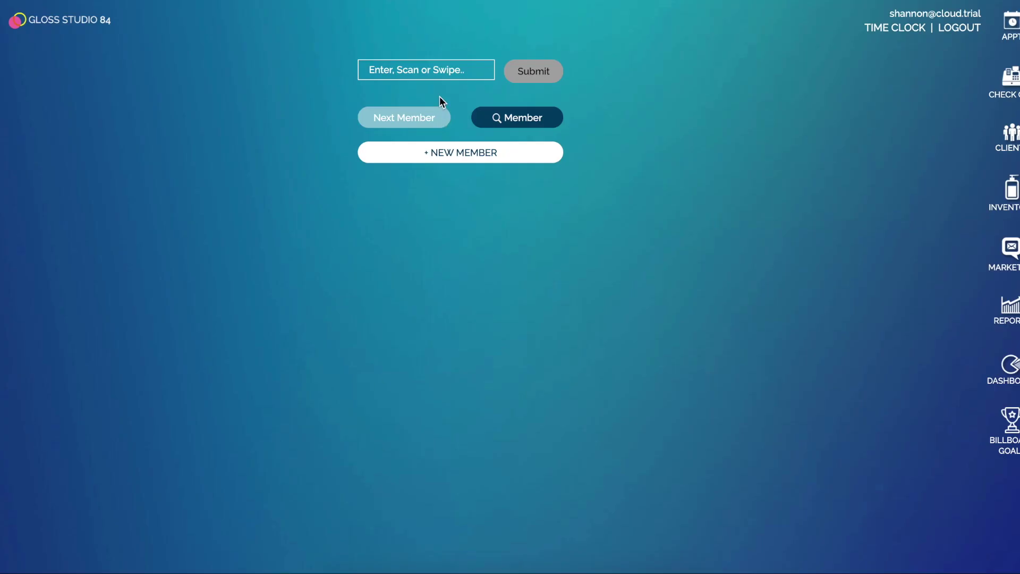
- Re-add the client as a new member, set a 49 Monthly plan, and save with first payment
{"action": "left_click", "coordinate": [440, 156]}
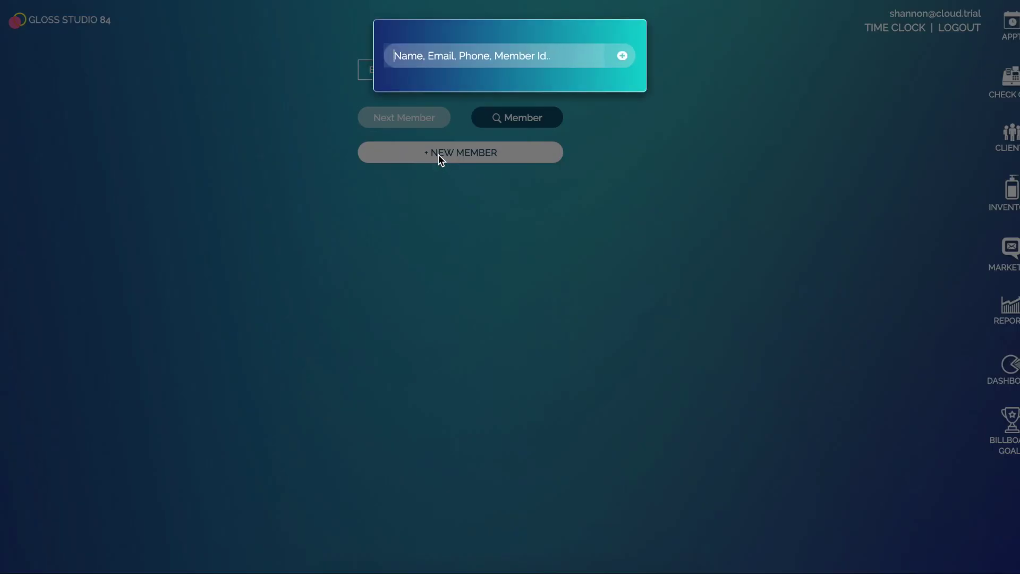
{"action": "type", "text": "carolin"}
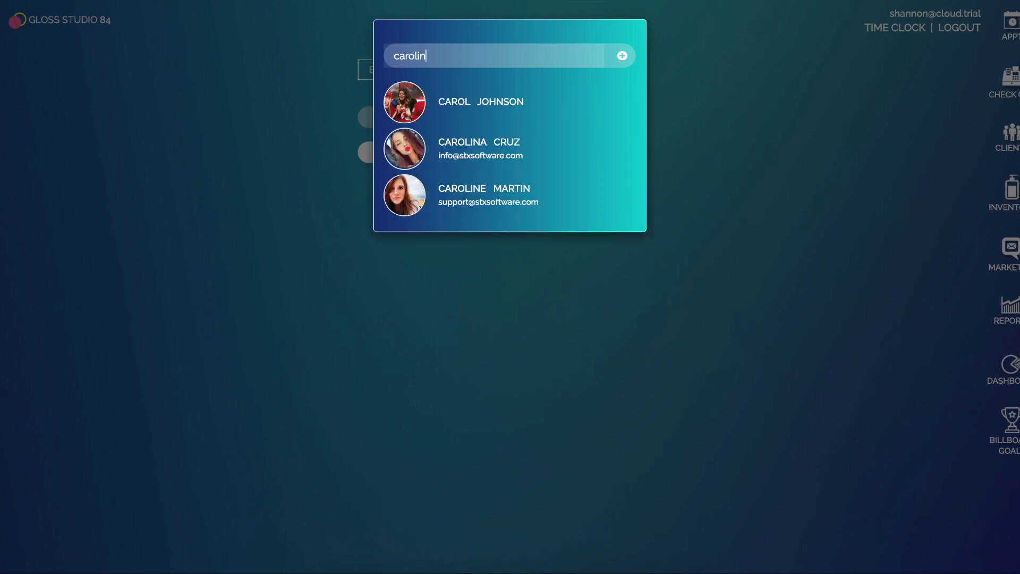
{"action": "left_click", "coordinate": [464, 145]}
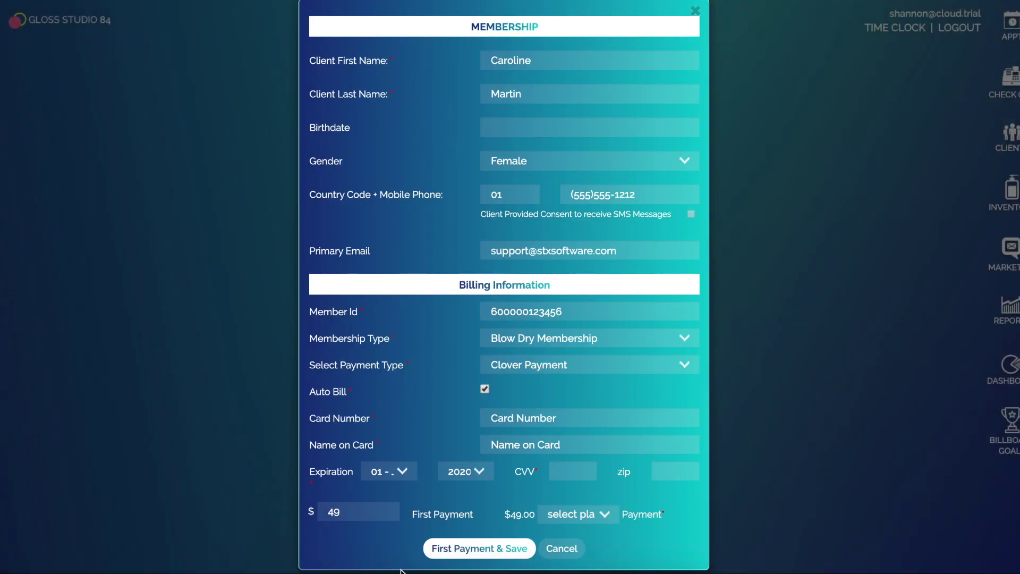
{"action": "left_click", "coordinate": [355, 513]}
{"action": "double_click", "coordinate": [334, 512]}
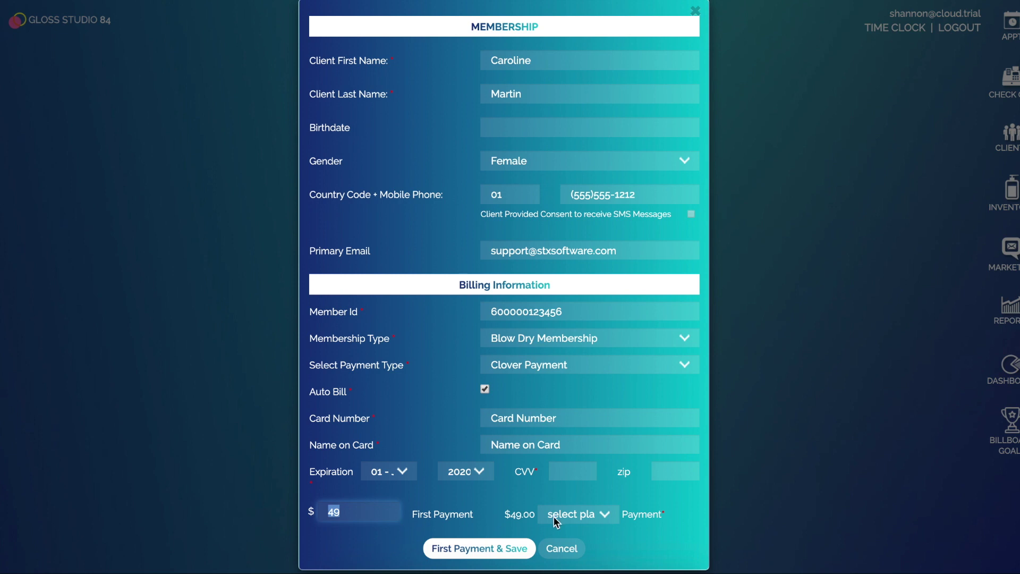
{"action": "left_click", "coordinate": [584, 515]}
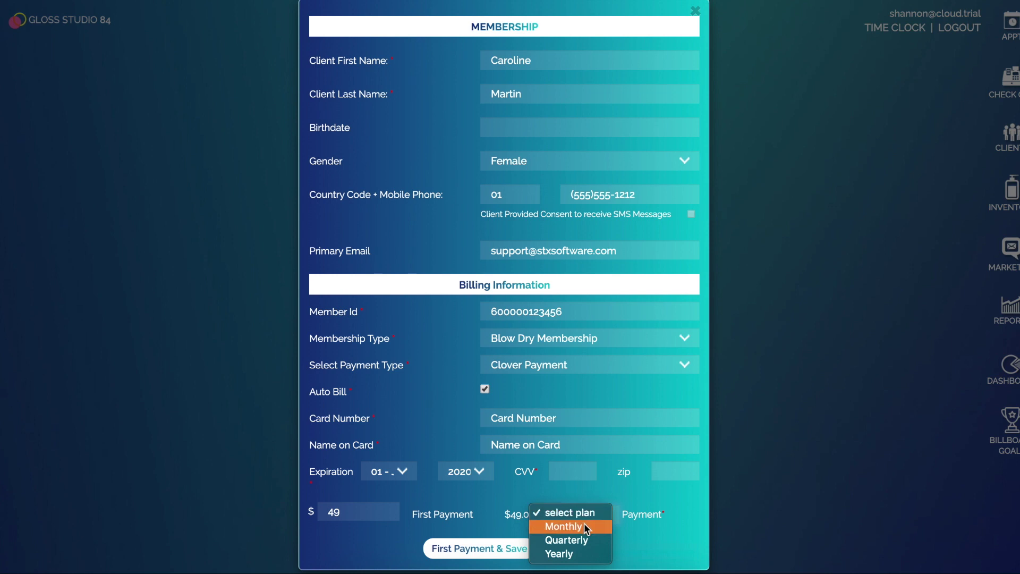
{"action": "left_click", "coordinate": [585, 523]}
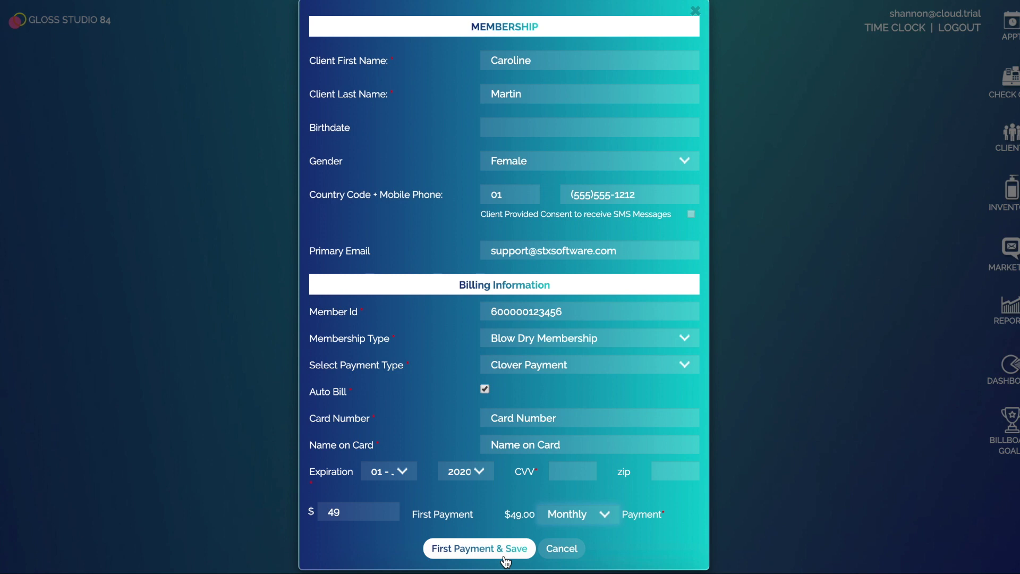
{"action": "left_click", "coordinate": [569, 548]}
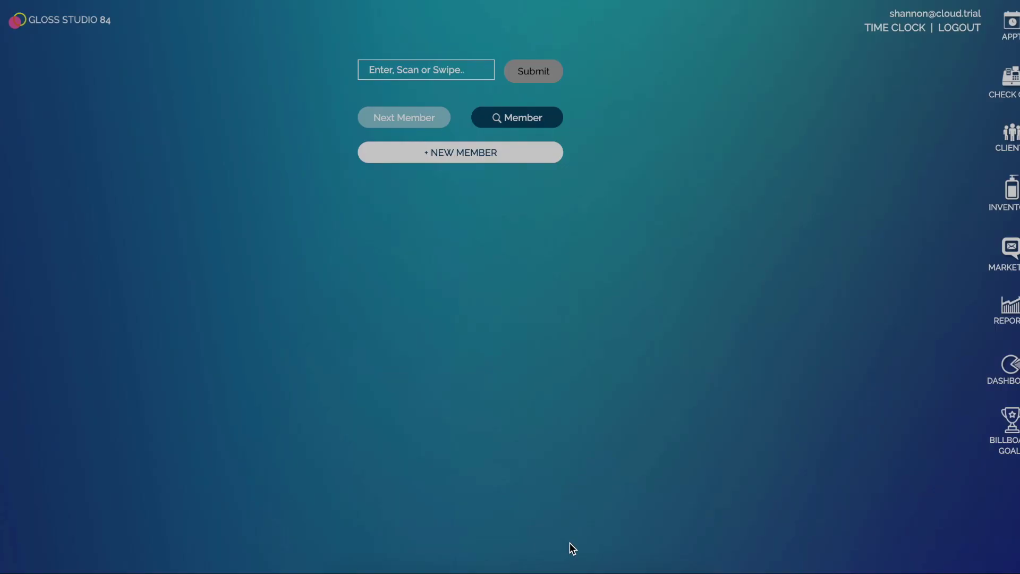
- Review the client's Accounts tab: Blow Dry Membership approved, 4 Blow Outs package expiring 4/27/2020
{"action": "left_click", "coordinate": [1011, 132]}
{"action": "left_click", "coordinate": [127, 59]}
{"action": "type", "text": "carolin"}
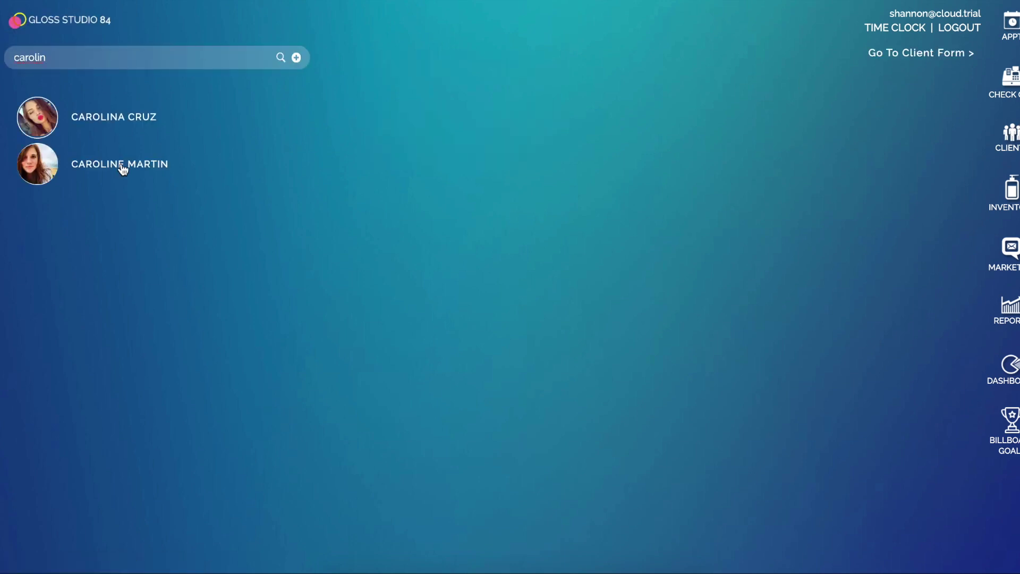
{"action": "left_click", "coordinate": [123, 168]}
{"action": "left_click", "coordinate": [635, 390]}
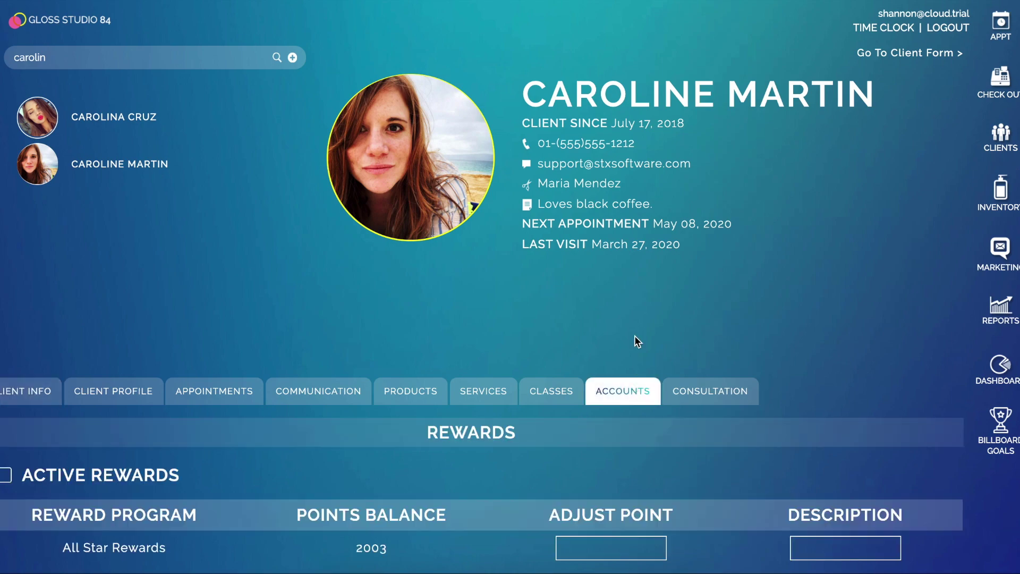
{"action": "scroll", "coordinate": [632, 318], "scroll_direction": "down", "scroll_amount": 8}
{"action": "scroll", "coordinate": [430, 321], "scroll_direction": "down", "scroll_amount": 1}
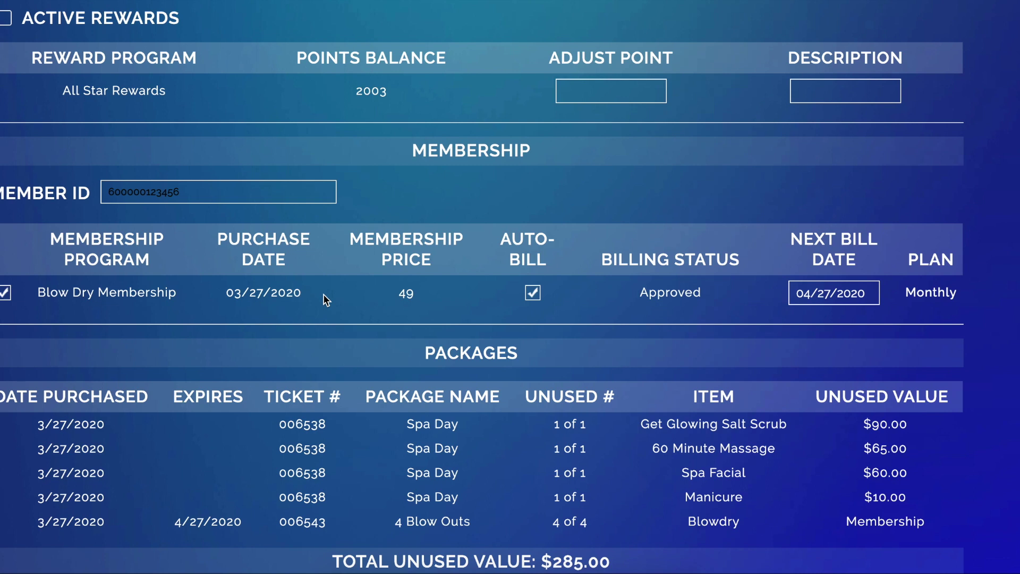
{"action": "scroll", "coordinate": [765, 299], "scroll_direction": "down", "scroll_amount": 1}
{"action": "scroll", "coordinate": [531, 319], "scroll_direction": "down", "scroll_amount": 1}
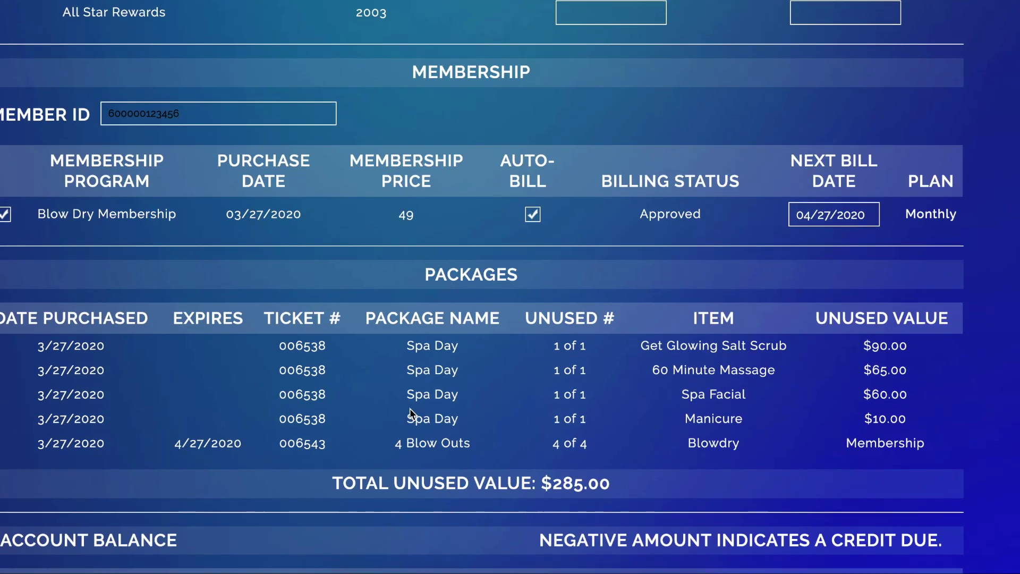
{"action": "scroll", "coordinate": [410, 409], "scroll_direction": "down", "scroll_amount": 1}
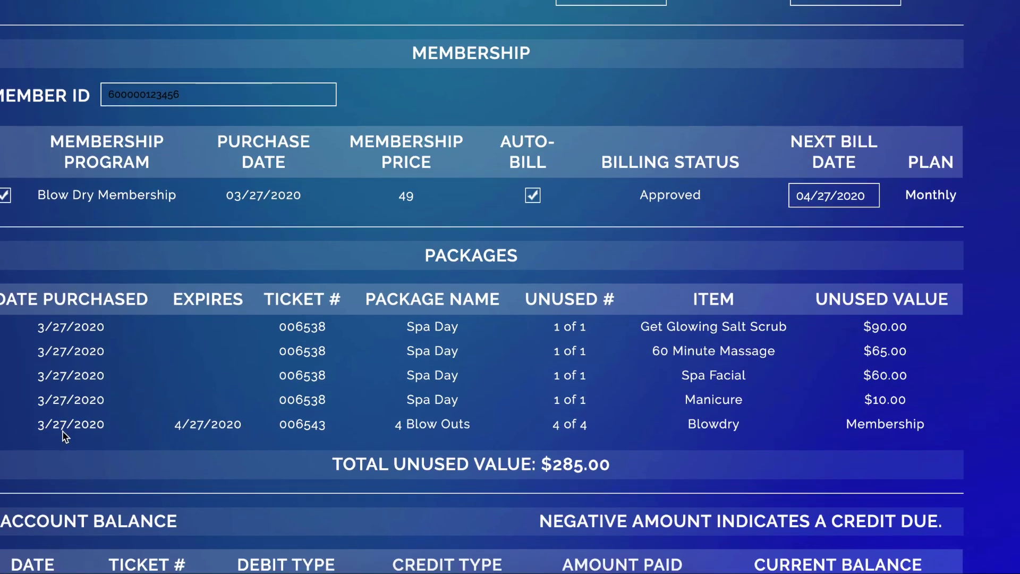
{"action": "scroll", "coordinate": [415, 423], "scroll_direction": "down", "scroll_amount": 2}
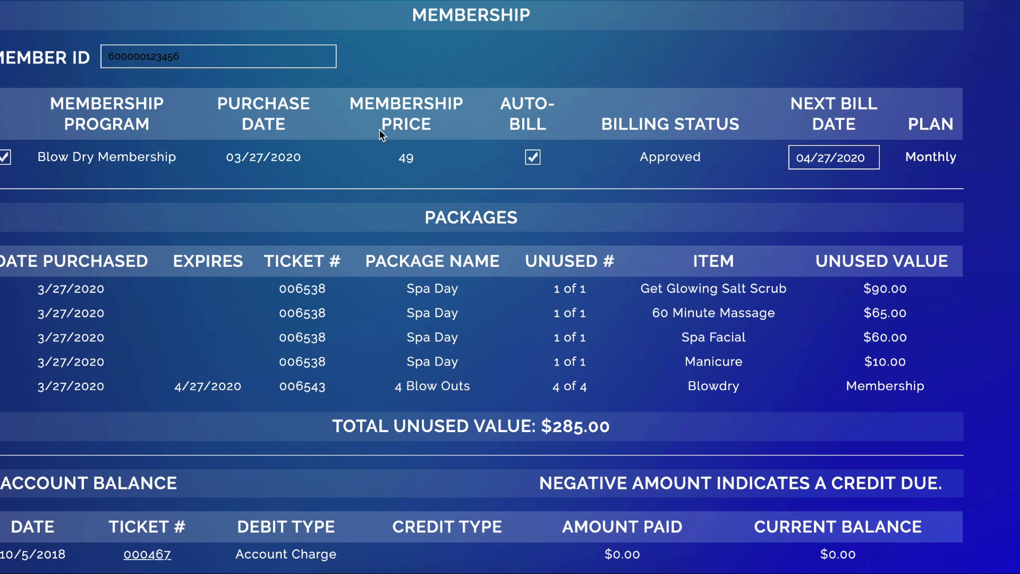
{"action": "scroll", "coordinate": [426, 225], "scroll_direction": "up", "scroll_amount": 10}
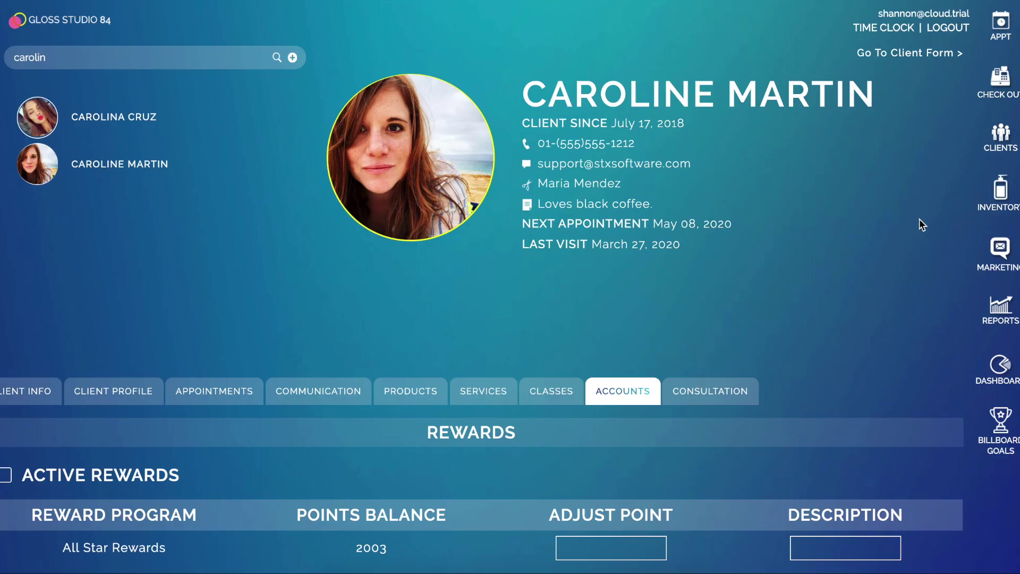
- Start ticket 006610 for the client with a Blowdry service assigned to a stylist
{"action": "left_click", "coordinate": [1001, 79]}
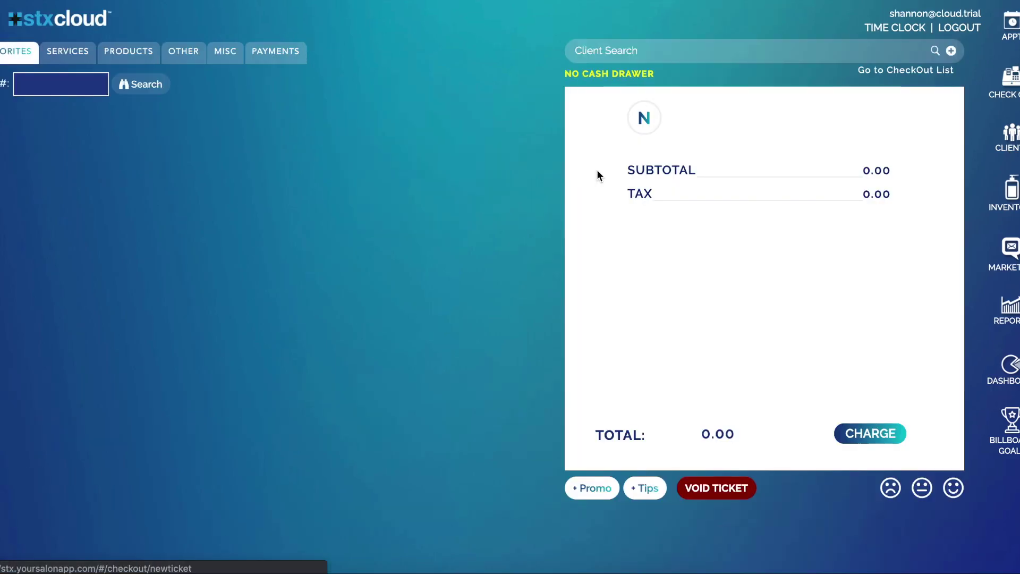
{"action": "left_click", "coordinate": [593, 58]}
{"action": "type", "text": "carolin"}
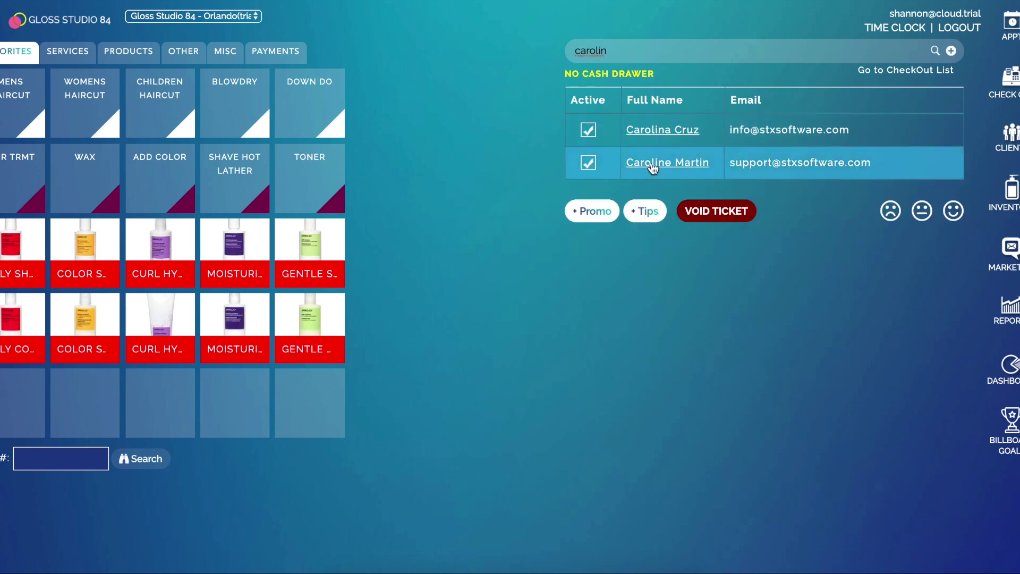
{"action": "left_click", "coordinate": [641, 163]}
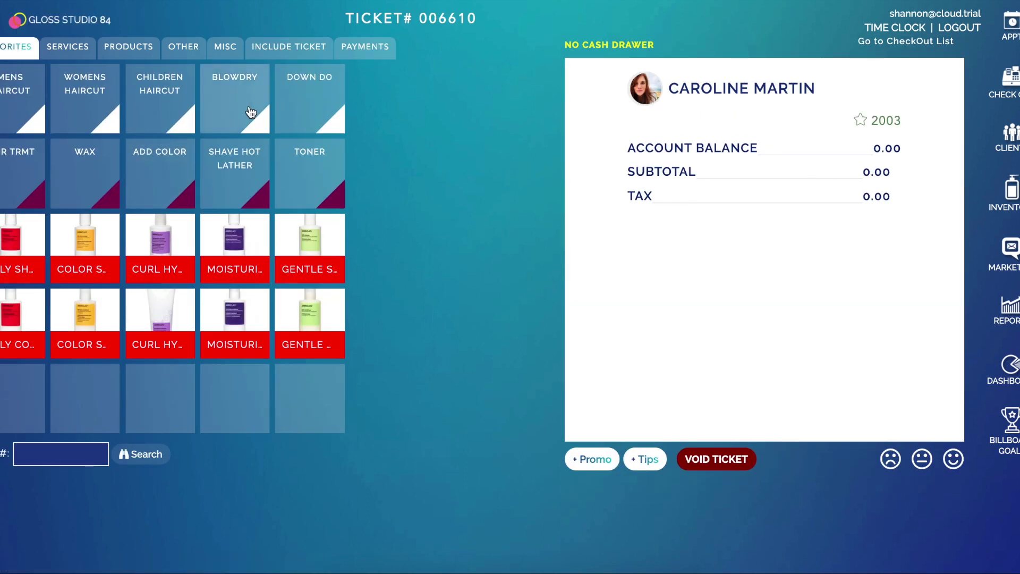
{"action": "left_click", "coordinate": [248, 109]}
{"action": "left_click", "coordinate": [265, 114]}
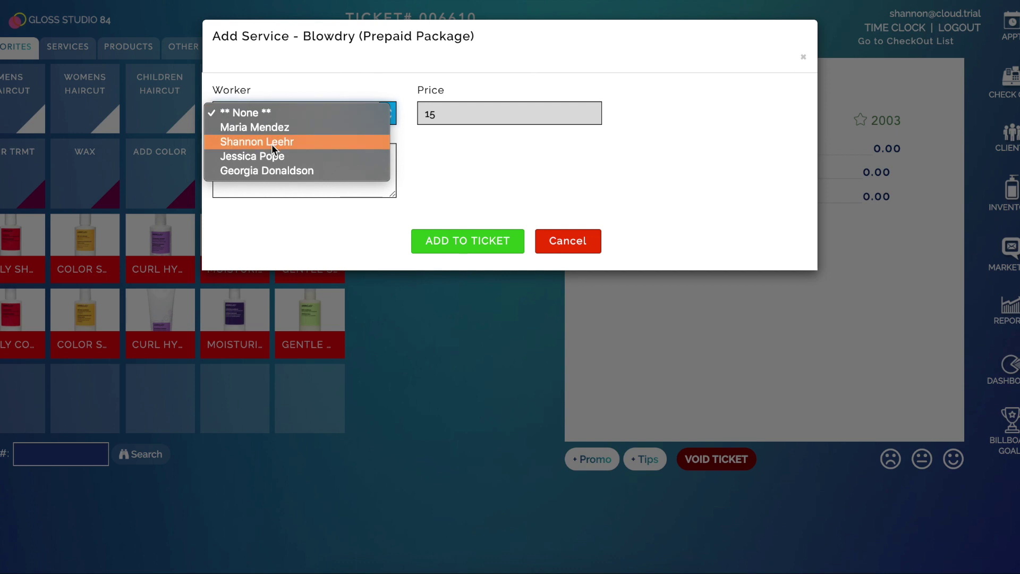
{"action": "left_click", "coordinate": [272, 142]}
{"action": "left_click", "coordinate": [480, 238]}
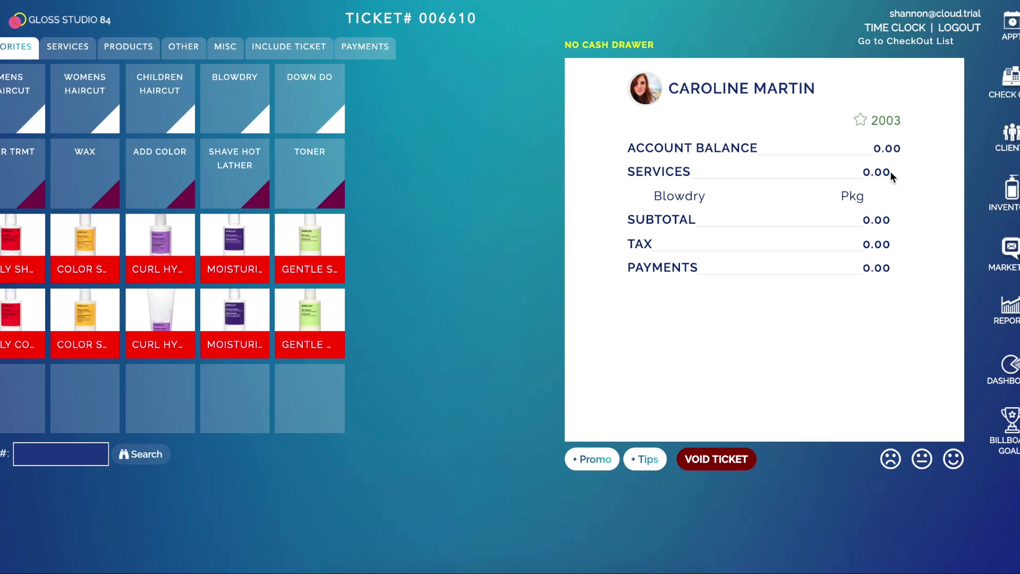
- Pay the $0.00 ticket as a No Sale to complete checkout
{"action": "left_click", "coordinate": [381, 53]}
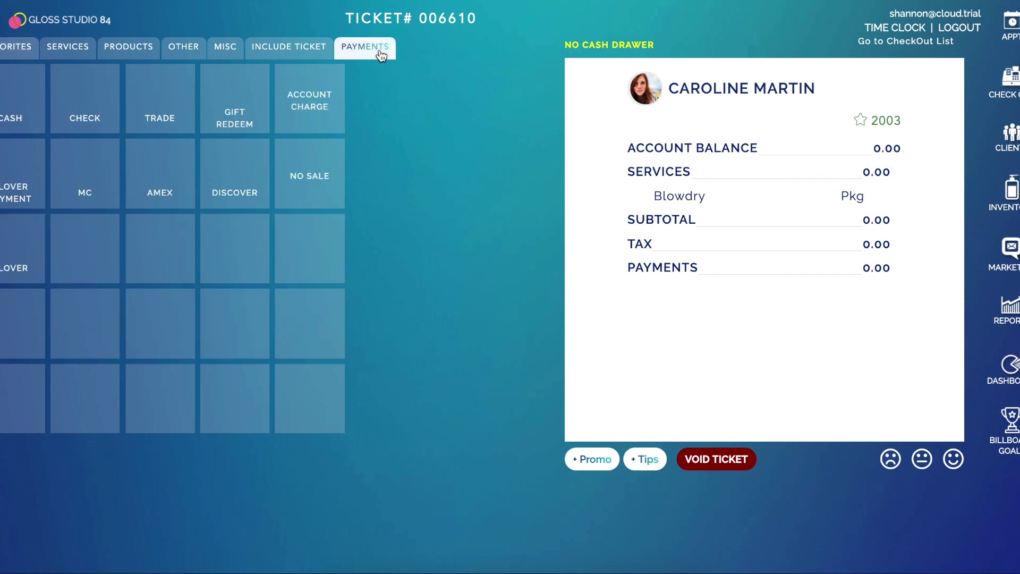
{"action": "left_click", "coordinate": [323, 193]}
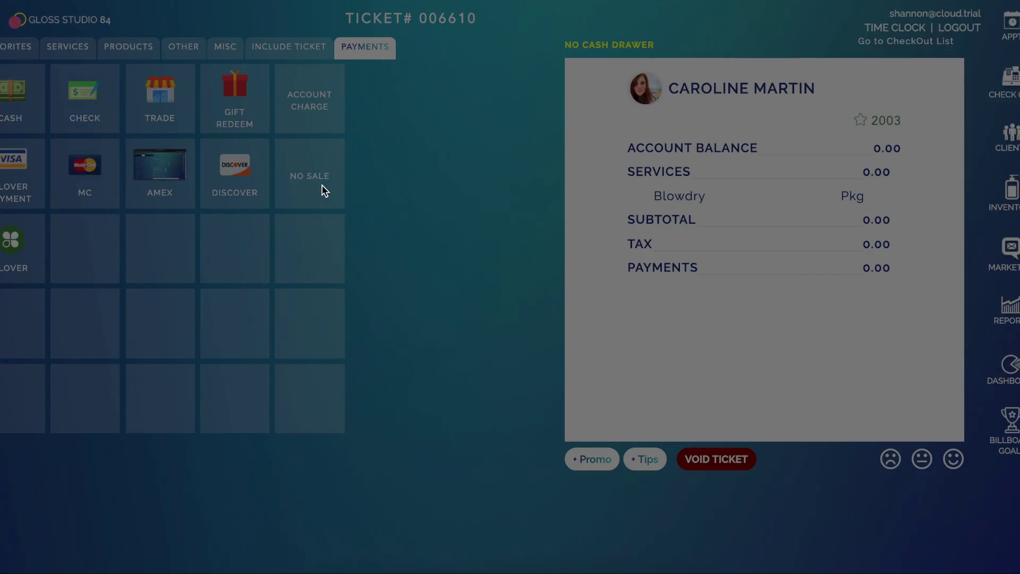
{"action": "left_click", "coordinate": [455, 220]}
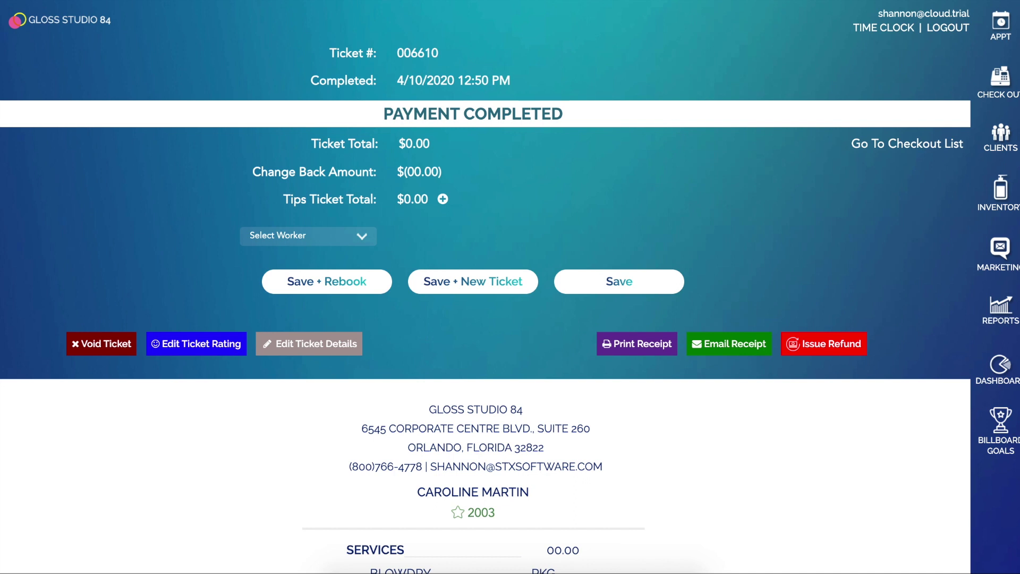
- From the appointments calendar, look up the client in Find Appt
{"action": "left_click", "coordinate": [986, 21]}
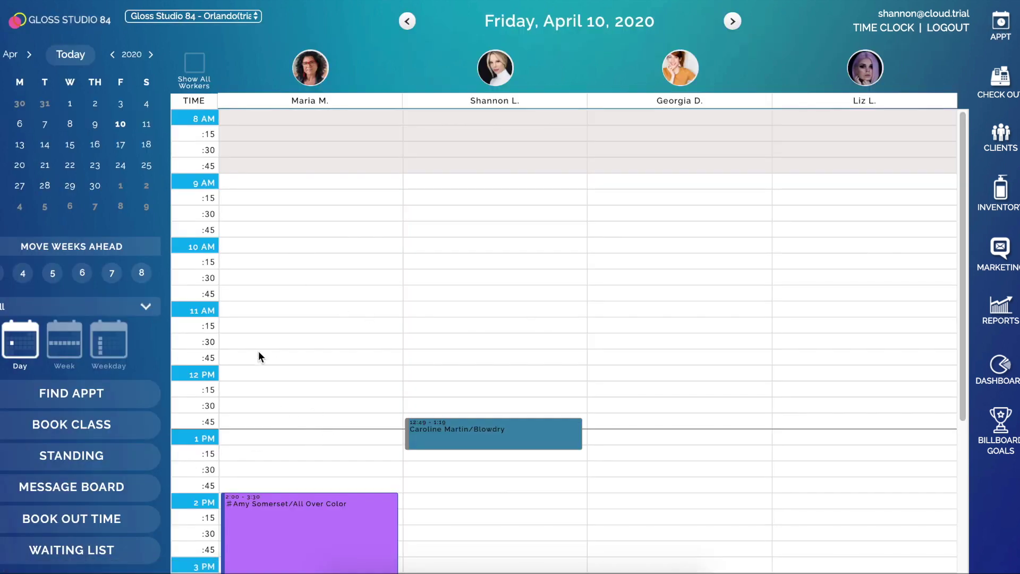
{"action": "left_click", "coordinate": [77, 398]}
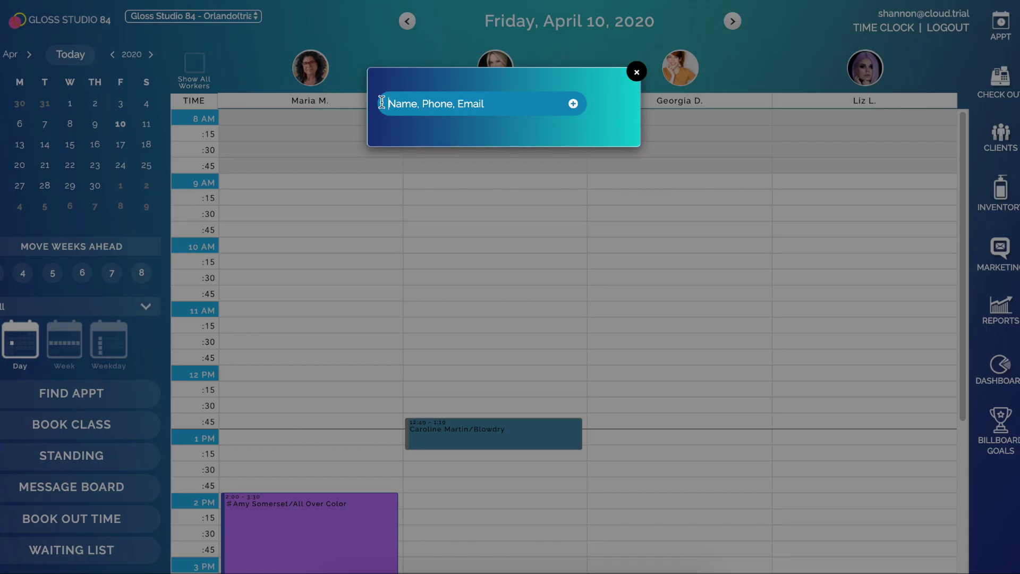
{"action": "type", "text": "caro"}
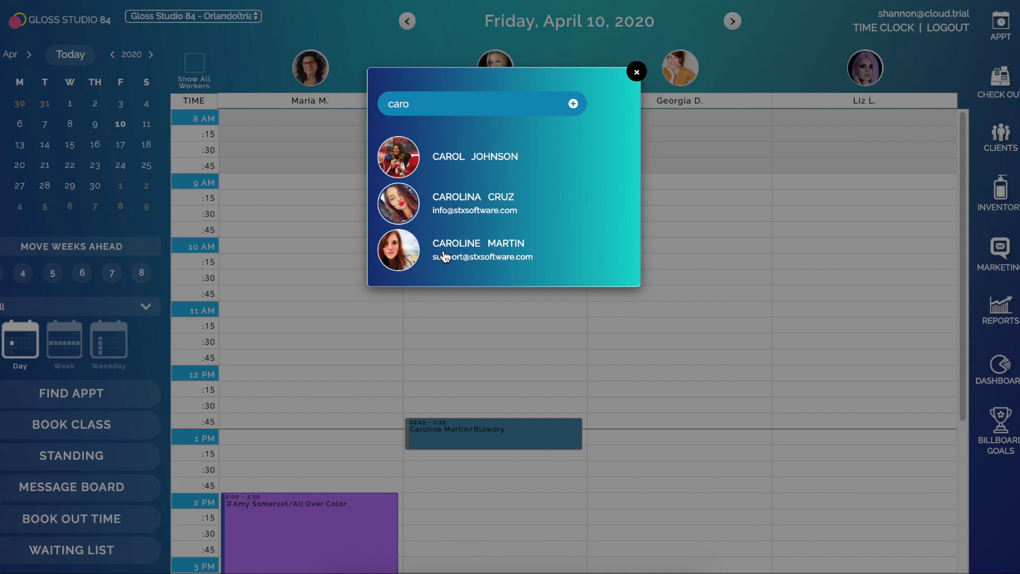
{"action": "left_click", "coordinate": [444, 251]}
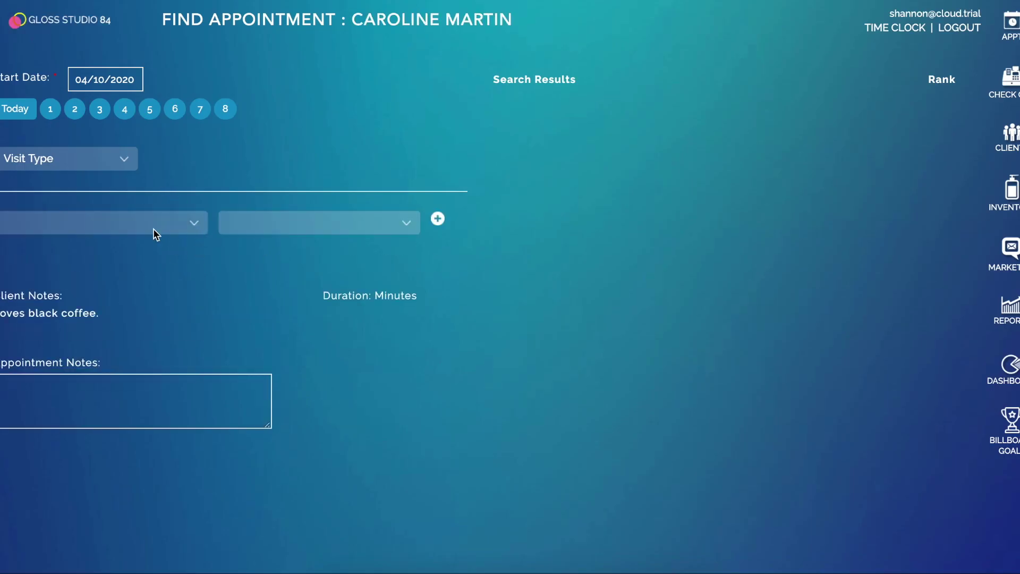
- Search Blowdry with Any Worker and select the 1:00 PM Friday, April 10 slot
{"action": "left_click", "coordinate": [262, 223]}
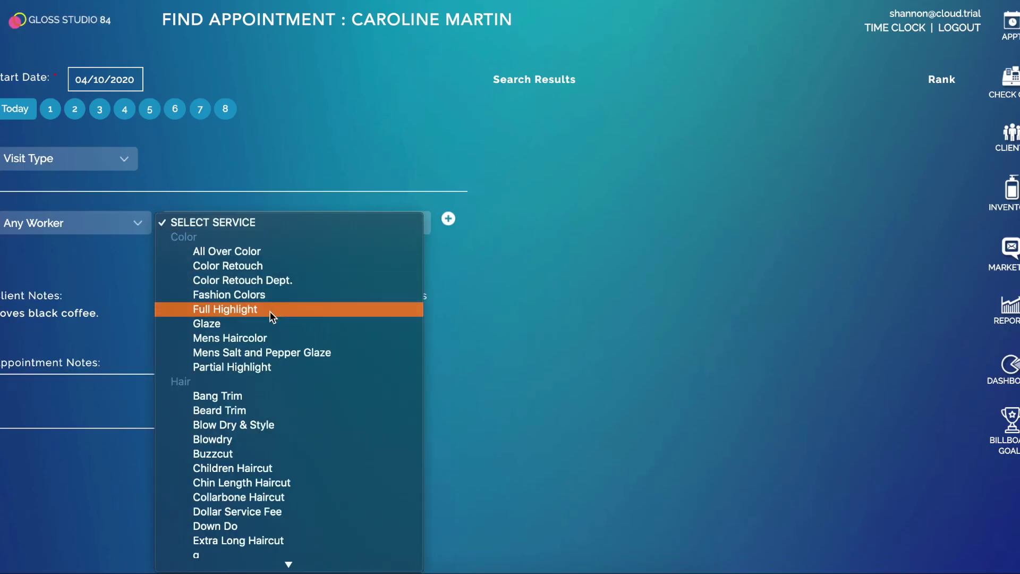
{"action": "left_click", "coordinate": [271, 439]}
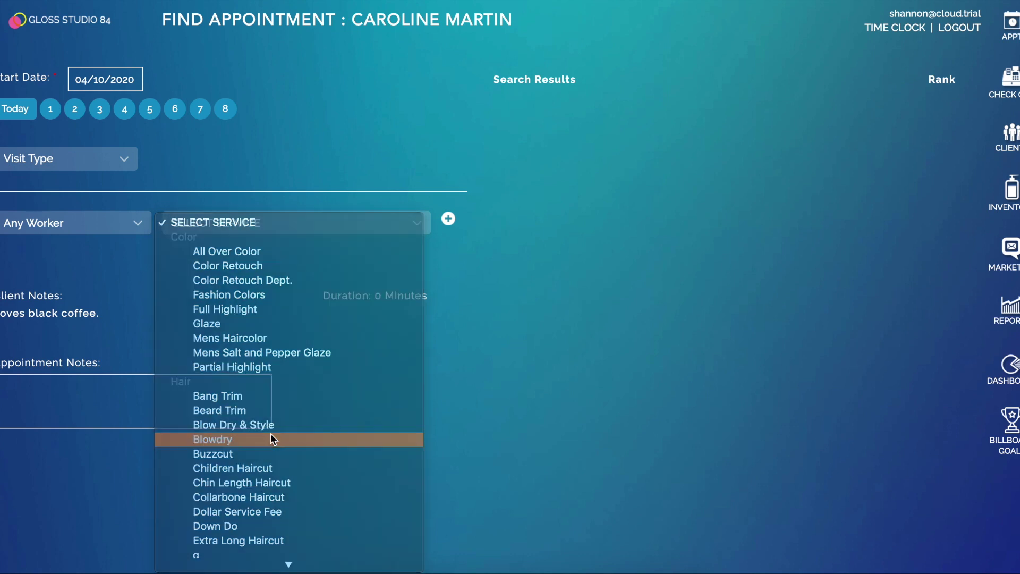
{"action": "left_click", "coordinate": [91, 225]}
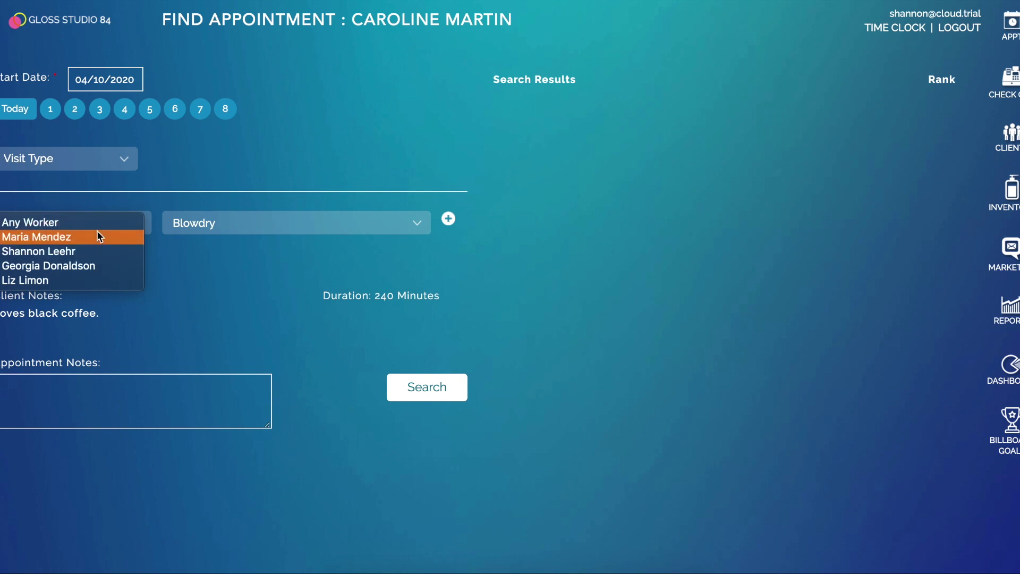
{"action": "left_click", "coordinate": [95, 222]}
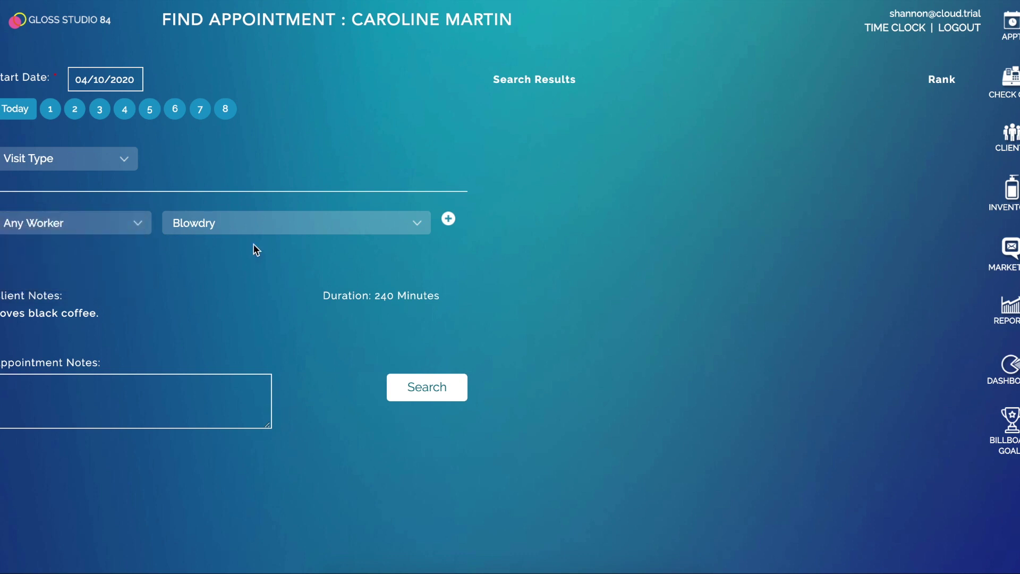
{"action": "left_click", "coordinate": [429, 393]}
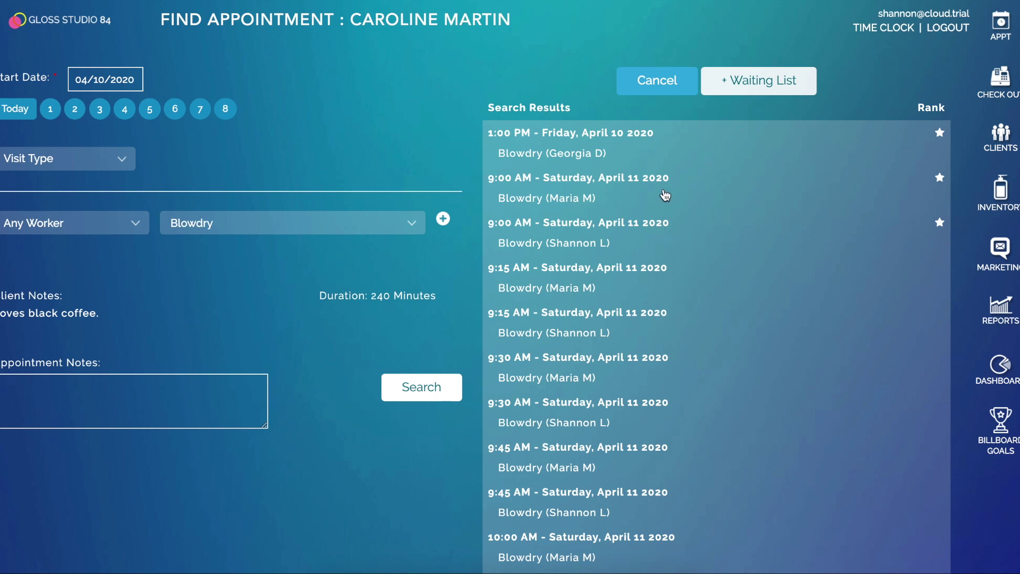
{"action": "left_click", "coordinate": [645, 163]}
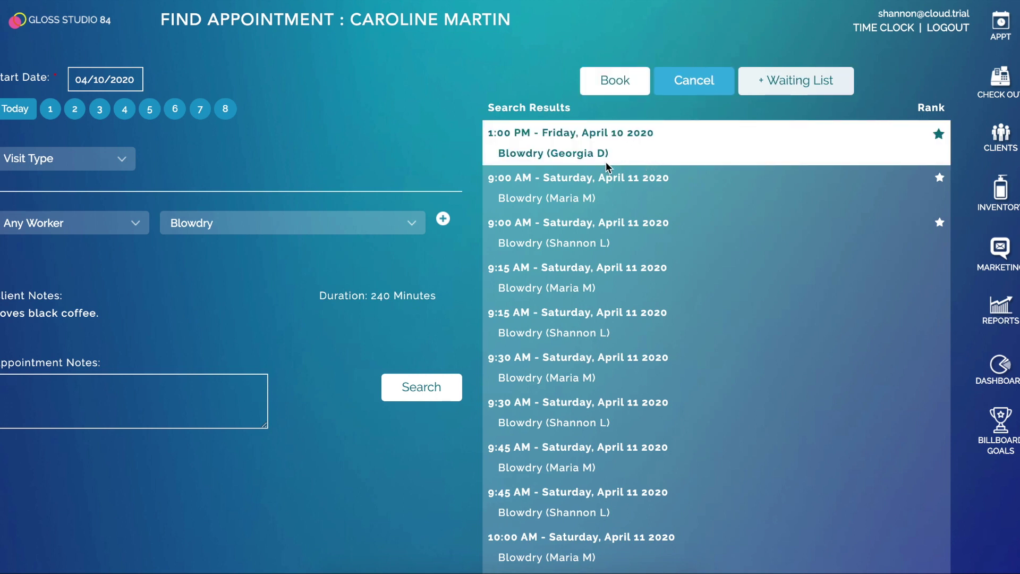
{"action": "left_click", "coordinate": [610, 188]}
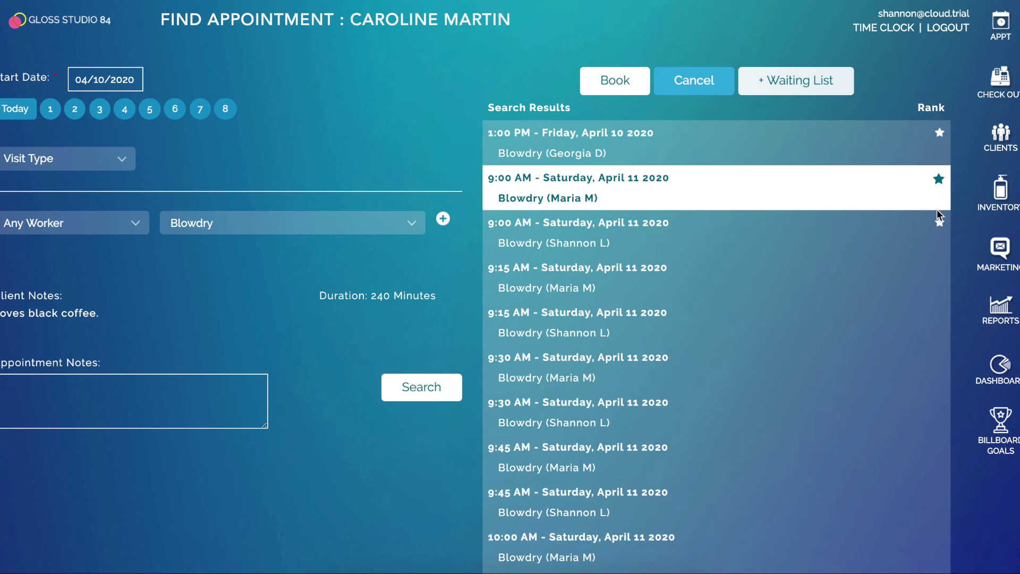
{"action": "left_click", "coordinate": [644, 158]}
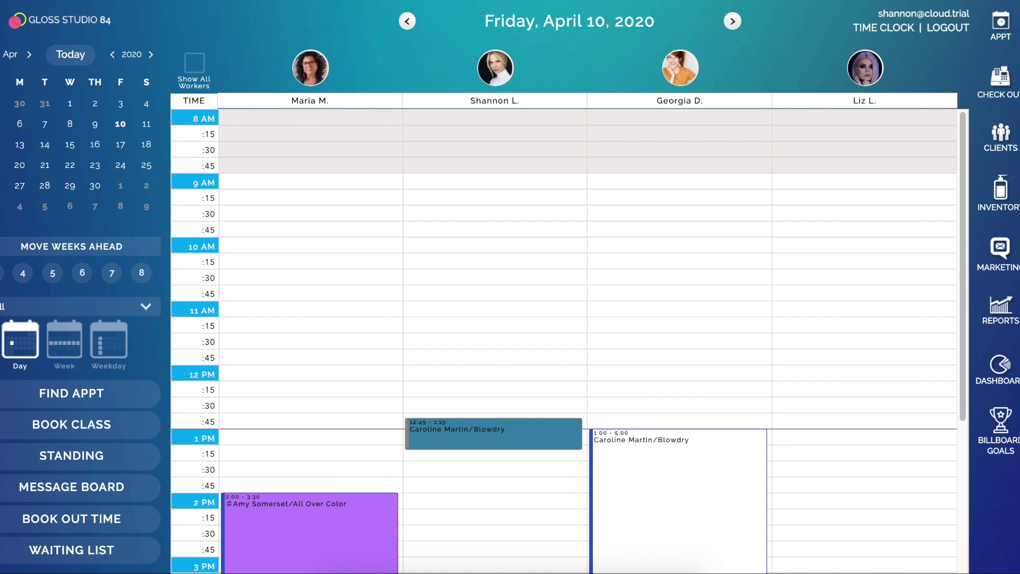
- On the client booking site, search openings for a Blow Out with Any Worker
{"action": "left_click", "coordinate": [453, 568]}
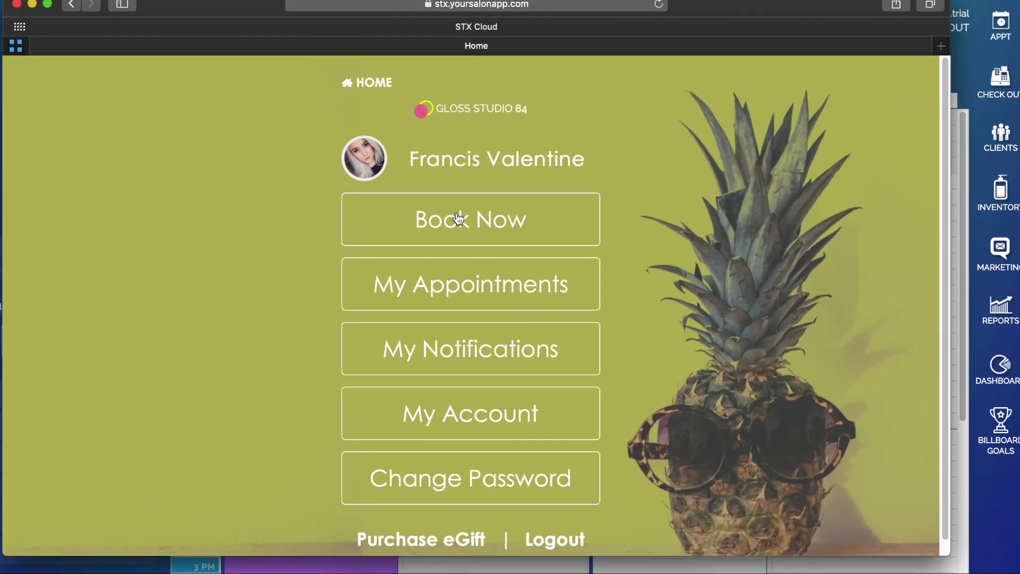
{"action": "left_click", "coordinate": [458, 219]}
{"action": "left_click", "coordinate": [458, 219]}
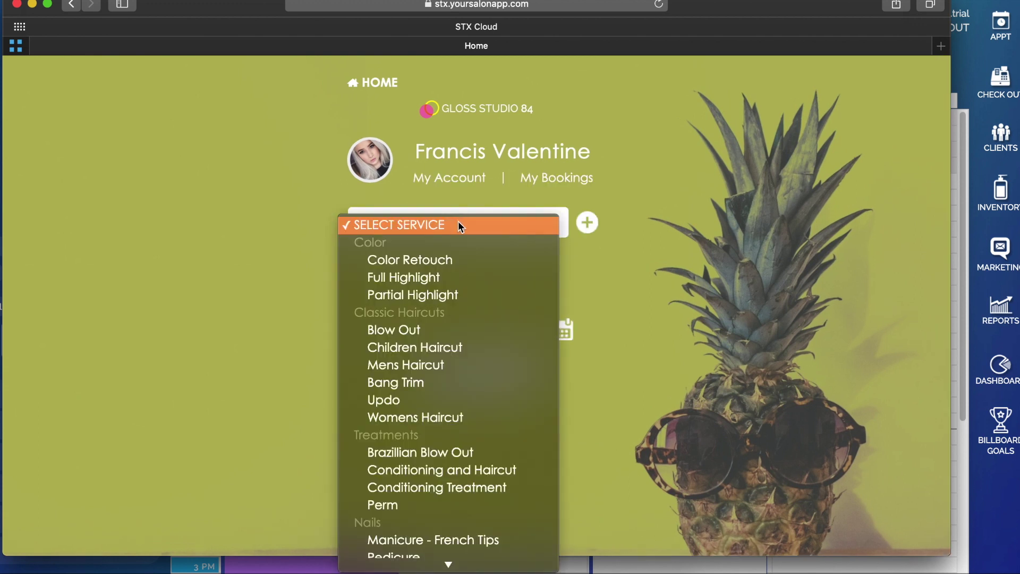
{"action": "left_click", "coordinate": [454, 330]}
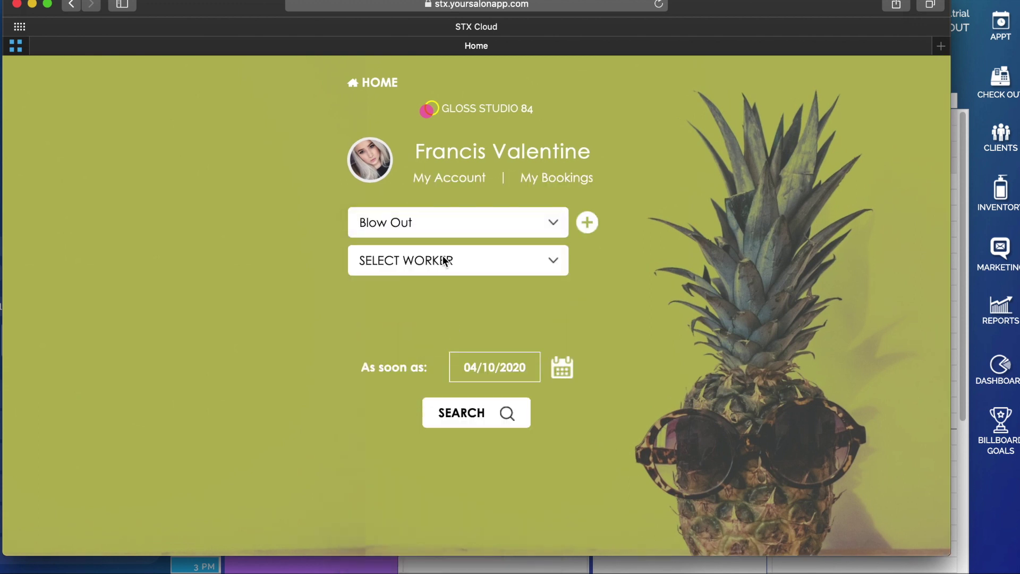
{"action": "left_click", "coordinate": [447, 262]}
{"action": "left_click", "coordinate": [447, 282]}
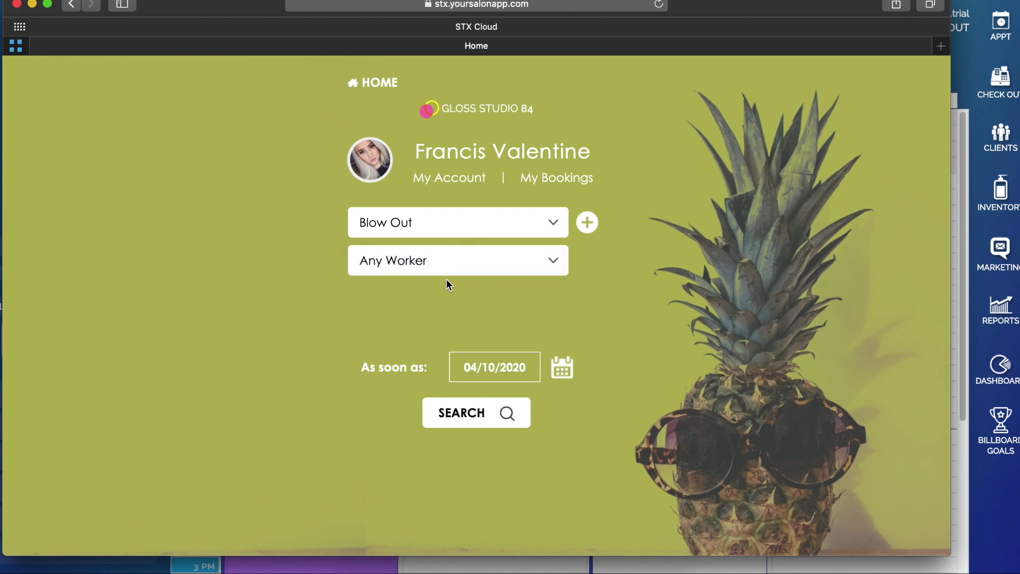
{"action": "left_click", "coordinate": [458, 413]}
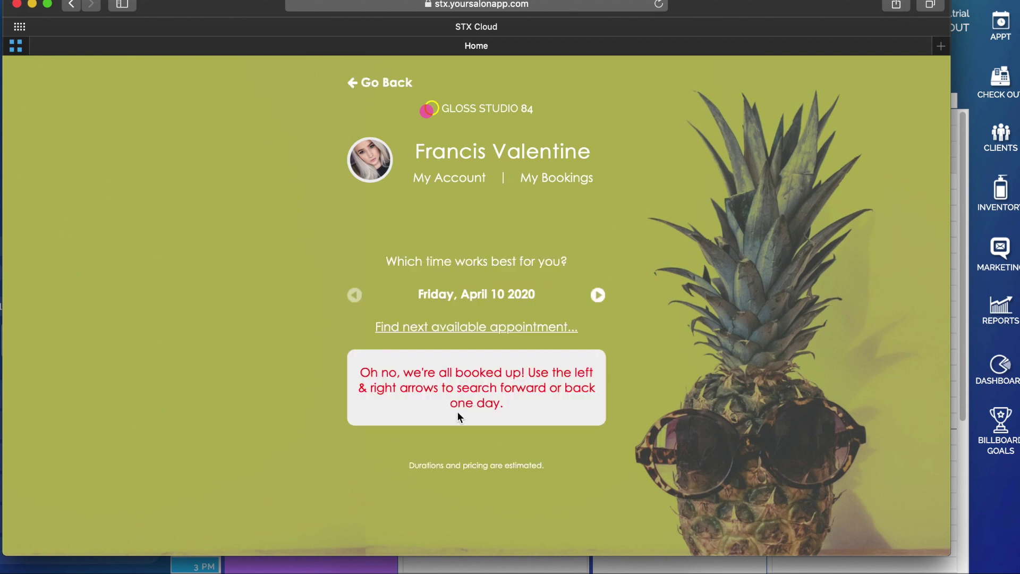
- Book the next available 09:30 AM Sunday, April 12 slot and close the booking site
{"action": "left_click", "coordinate": [466, 329]}
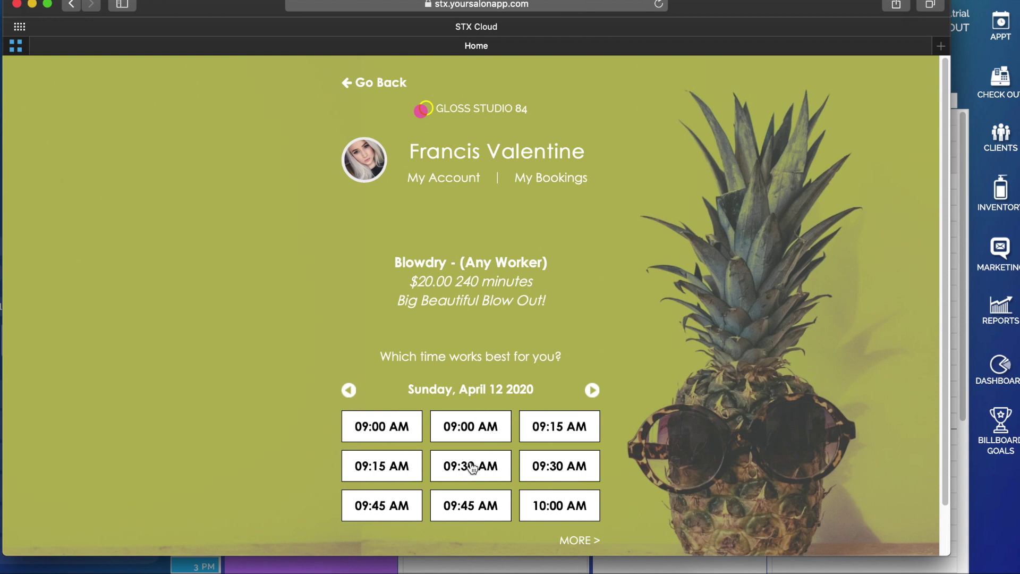
{"action": "left_click", "coordinate": [473, 467]}
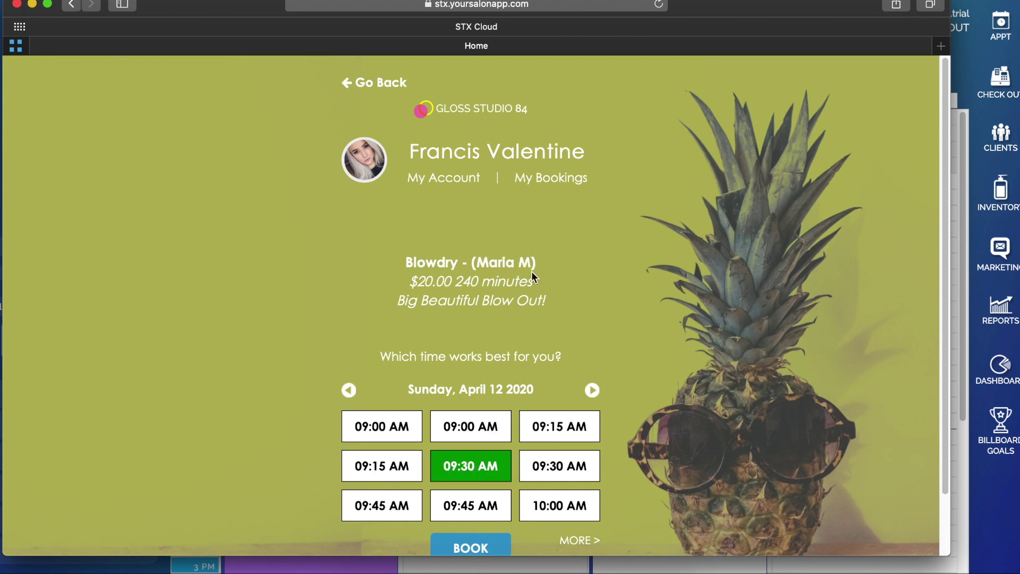
{"action": "left_click", "coordinate": [486, 547]}
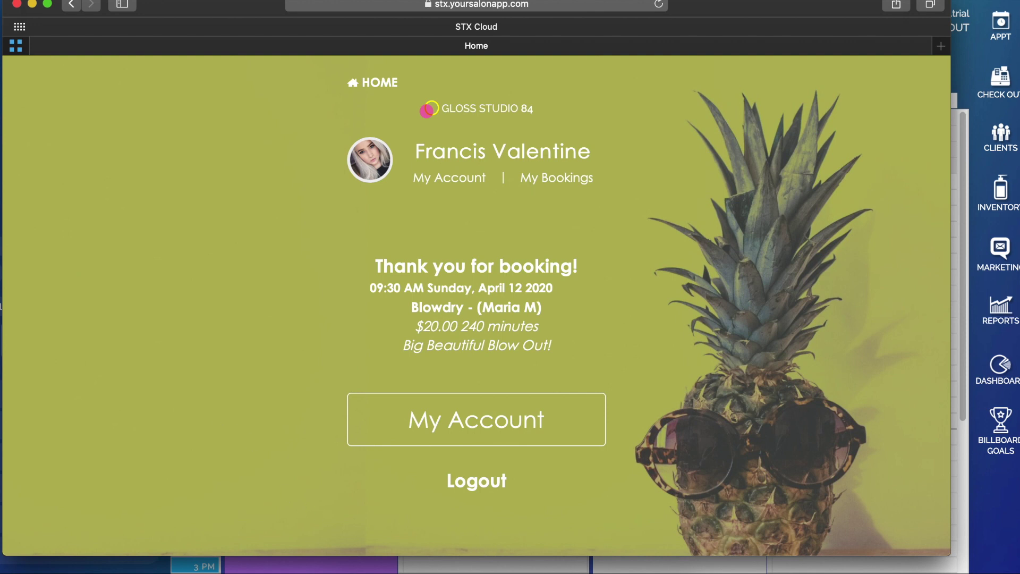
{"action": "left_click", "coordinate": [17, 3]}
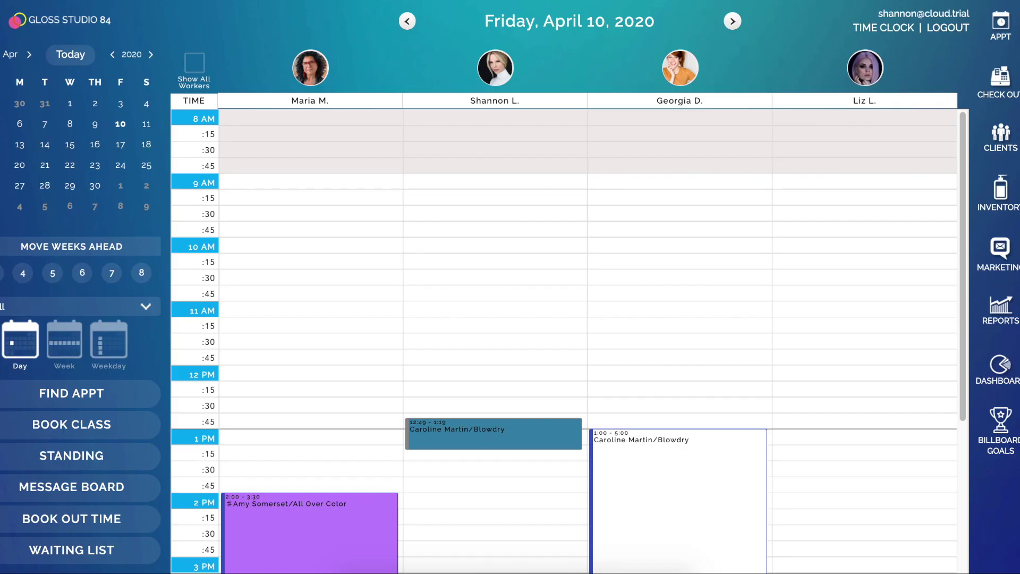
- In the Check In Kiosk, start a Walk In and enter the client's first and last name
{"action": "left_click", "coordinate": [17, 20]}
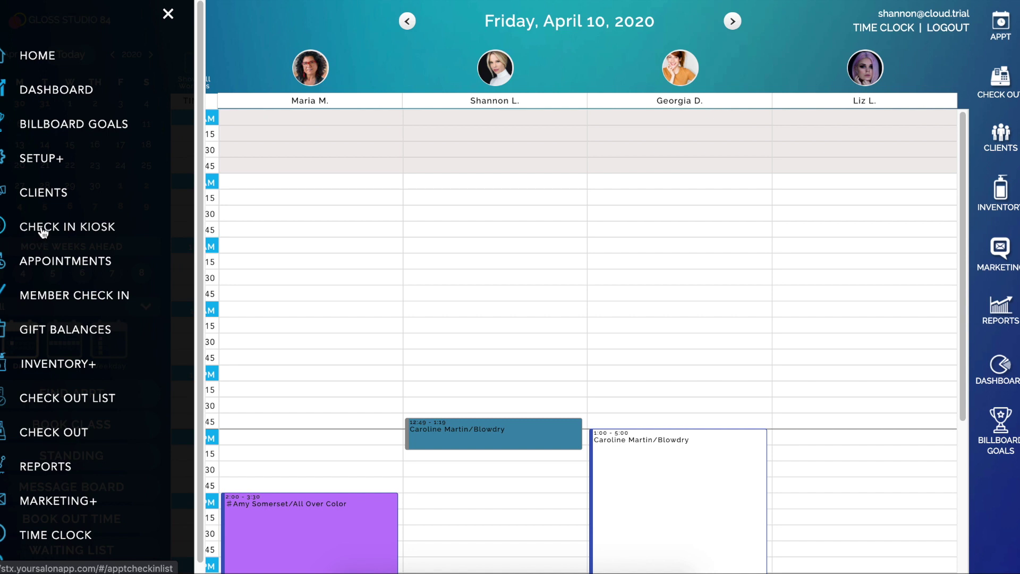
{"action": "left_click", "coordinate": [38, 225]}
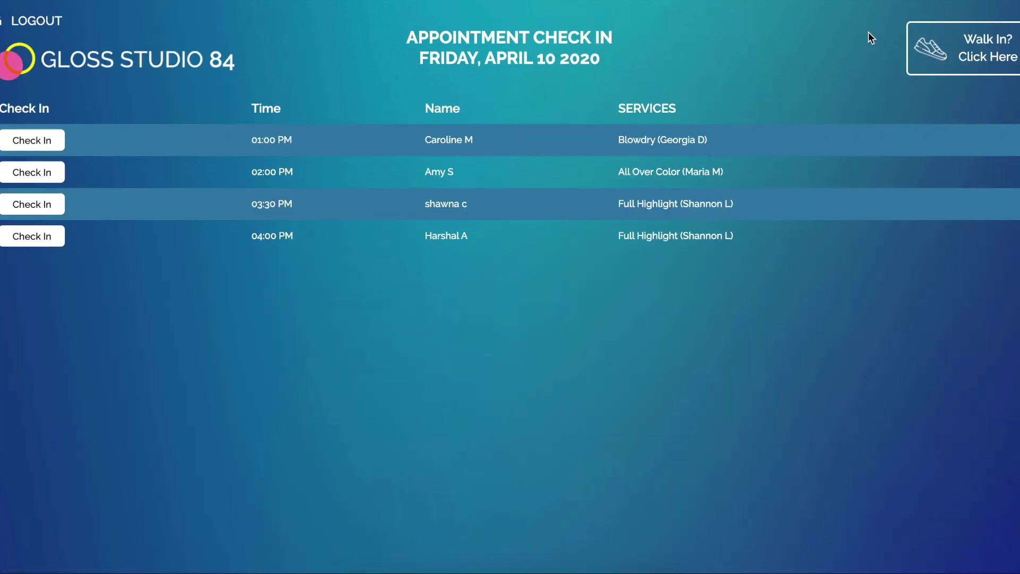
{"action": "left_click", "coordinate": [952, 64]}
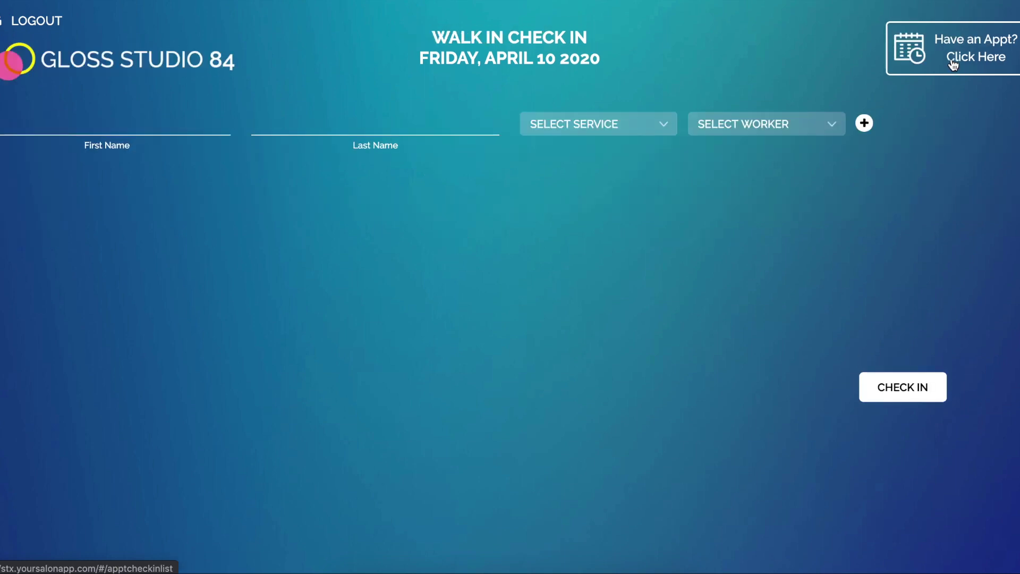
{"action": "left_click", "coordinate": [163, 129]}
{"action": "type", "text": "Caroline"}
{"action": "key", "text": "Tab"}
{"action": "type", "text": "M"}
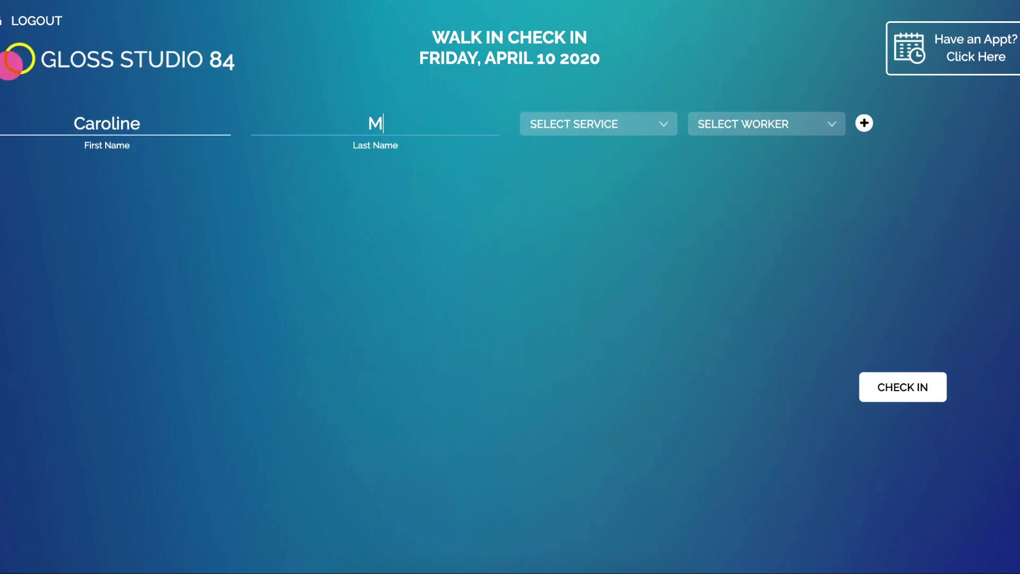
- Check the walk-in in for a Blow Out with Any Worker, then log out
{"action": "left_click", "coordinate": [649, 121]}
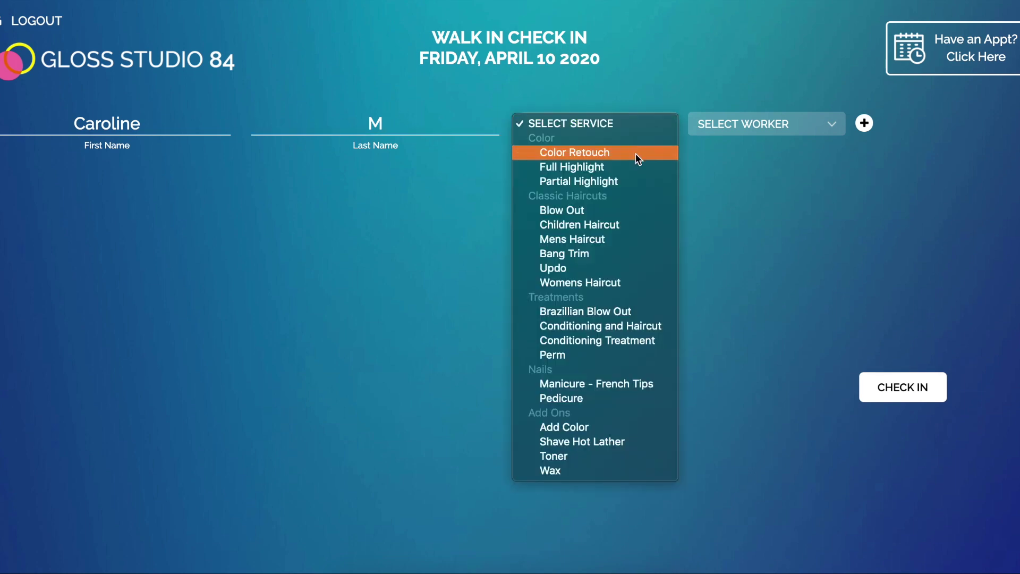
{"action": "left_click", "coordinate": [628, 210]}
{"action": "left_click", "coordinate": [733, 123]}
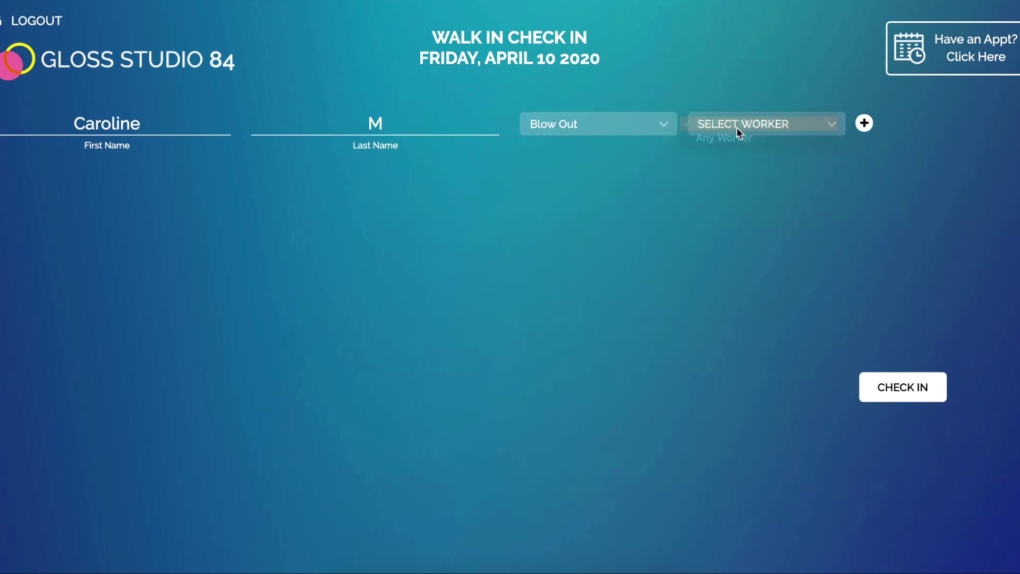
{"action": "left_click", "coordinate": [735, 136]}
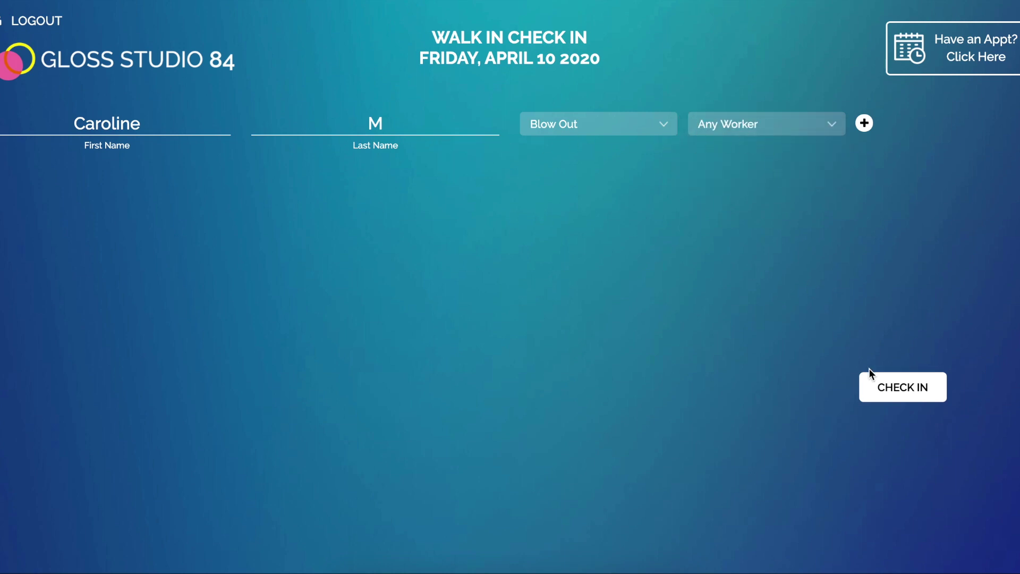
{"action": "left_click", "coordinate": [874, 387]}
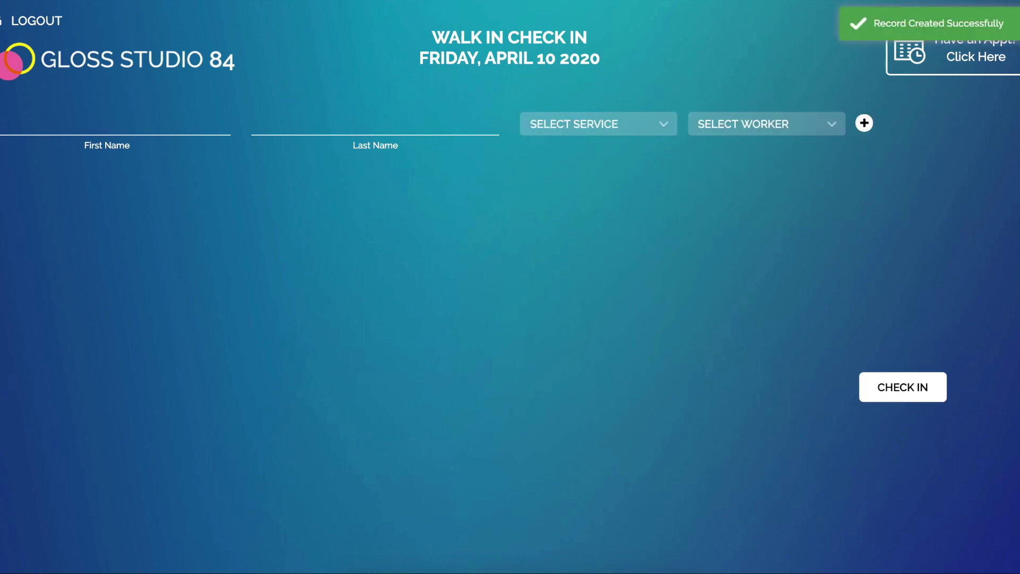
{"action": "left_click", "coordinate": [36, 21]}
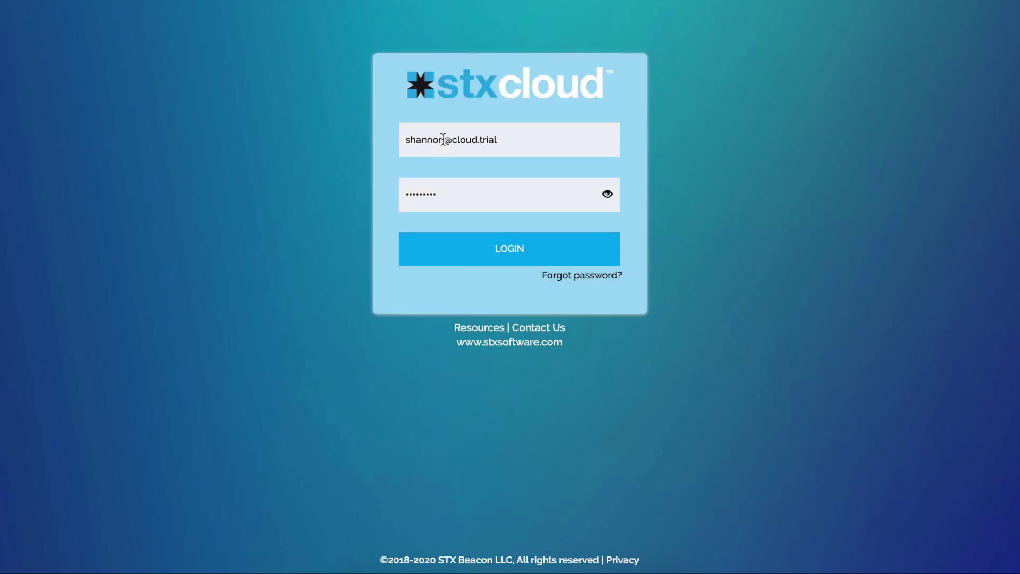
- Log back in and open the Appt Waiting List
{"action": "left_click", "coordinate": [505, 250]}
{"action": "left_click", "coordinate": [85, 66]}
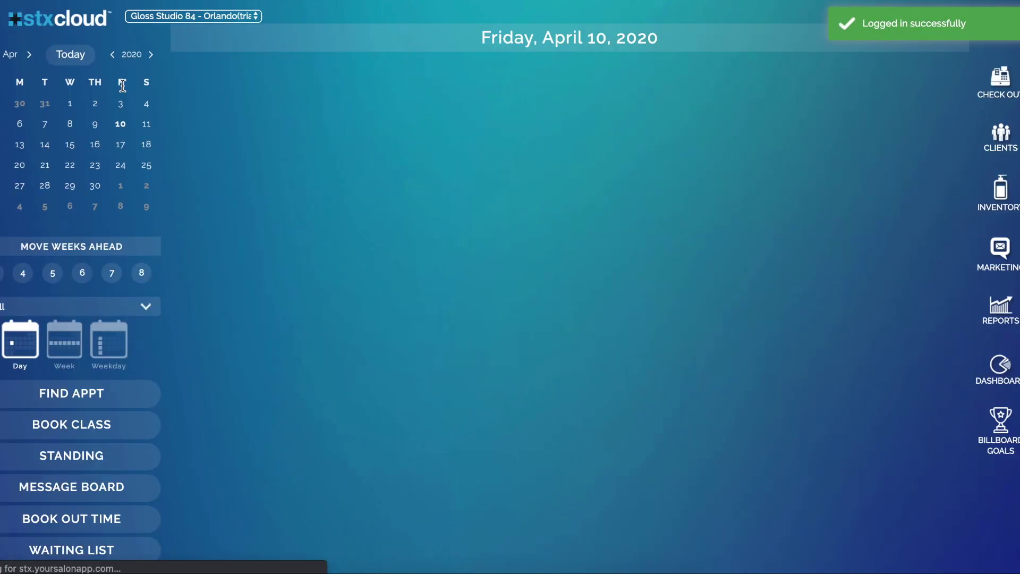
{"action": "left_click", "coordinate": [87, 552]}
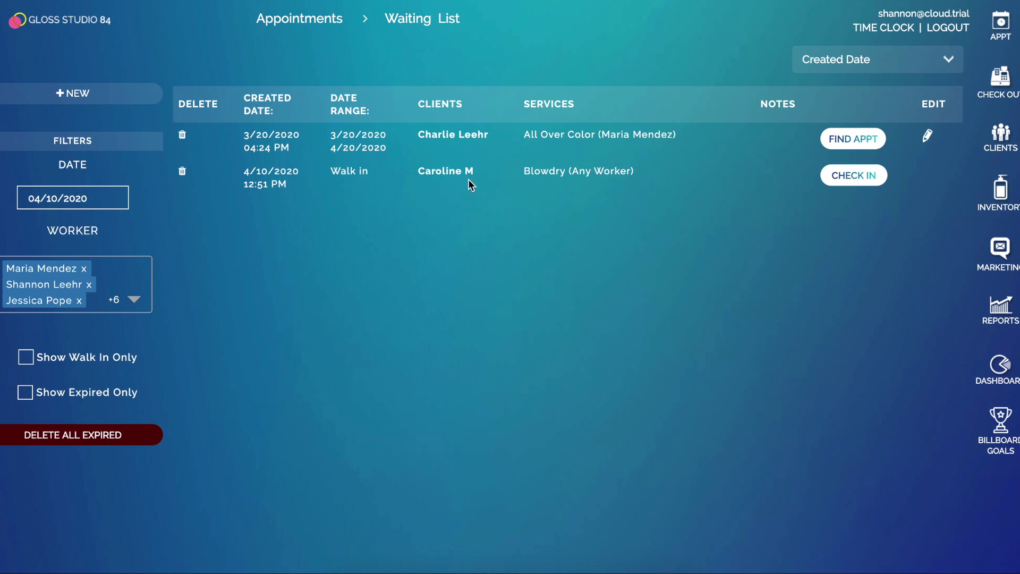
- Check in the walk-in Blowdry with a different stylist under the existing client, then open checkout
{"action": "left_click", "coordinate": [852, 176]}
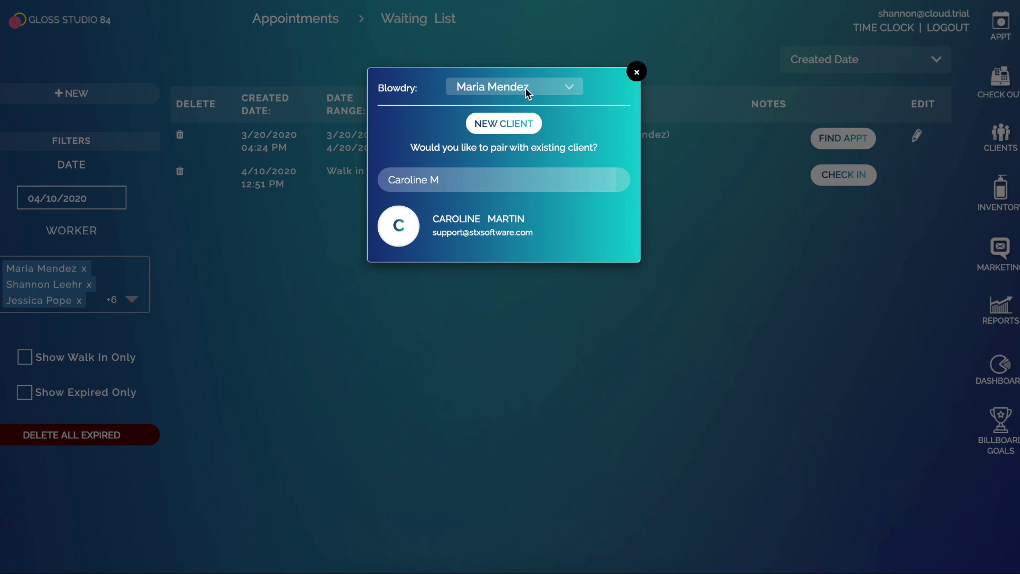
{"action": "left_click", "coordinate": [527, 93]}
{"action": "left_click", "coordinate": [529, 116]}
{"action": "left_click", "coordinate": [463, 231]}
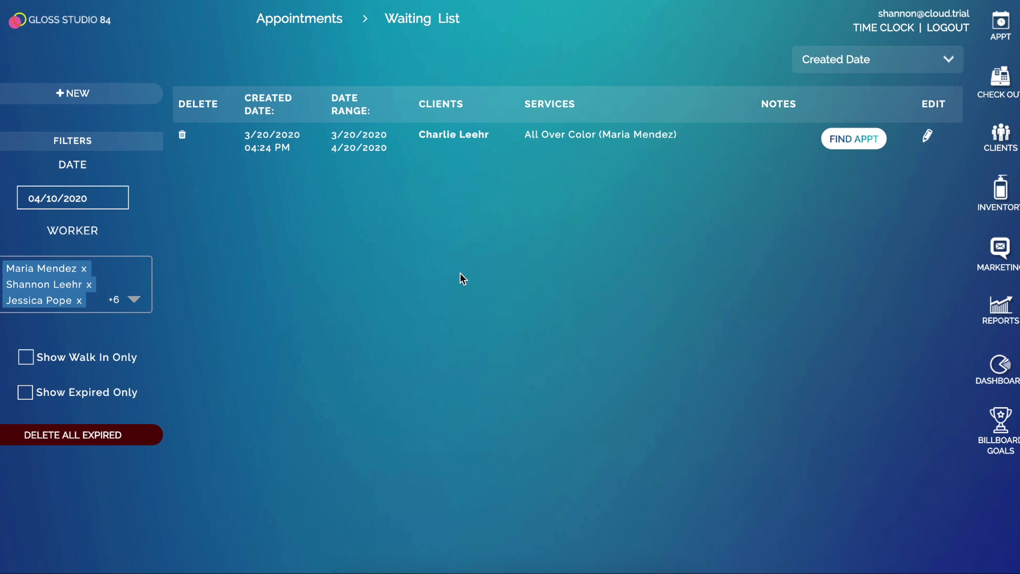
{"action": "left_click", "coordinate": [1000, 82]}
- Browse the ticket's product list, then return to the favourite services
{"action": "left_click", "coordinate": [70, 463]}
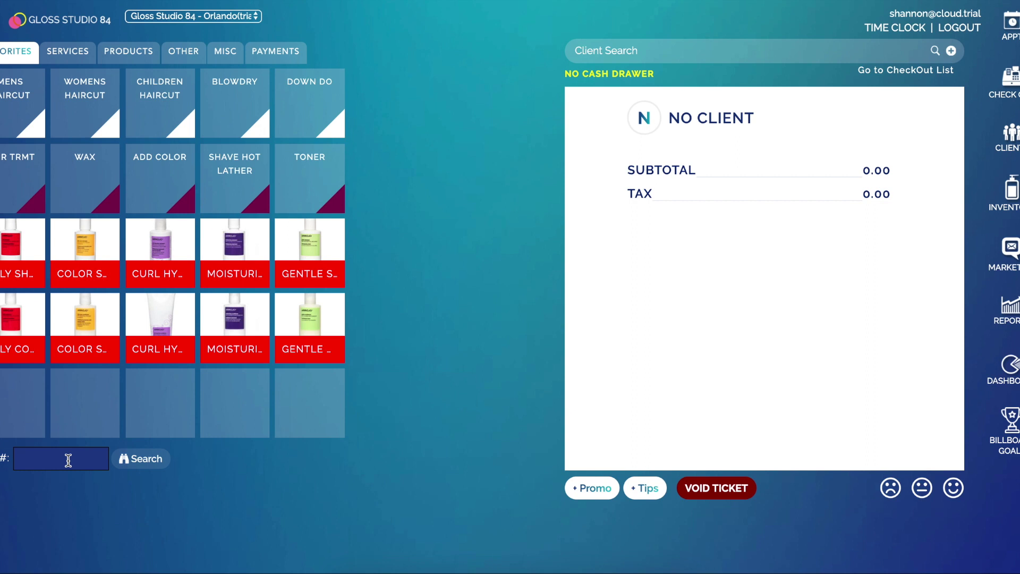
{"action": "left_click", "coordinate": [103, 60]}
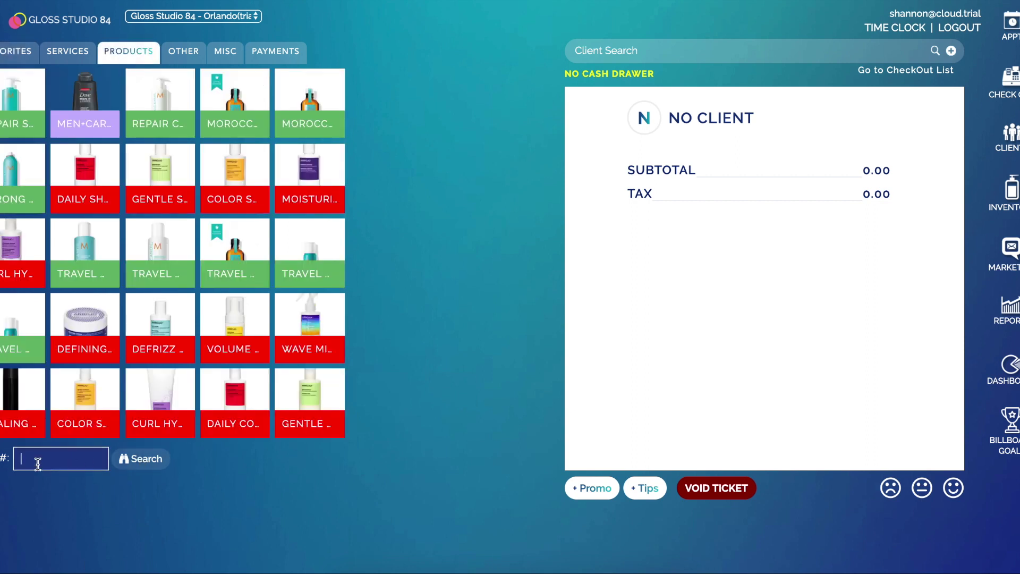
{"action": "left_click", "coordinate": [16, 51]}
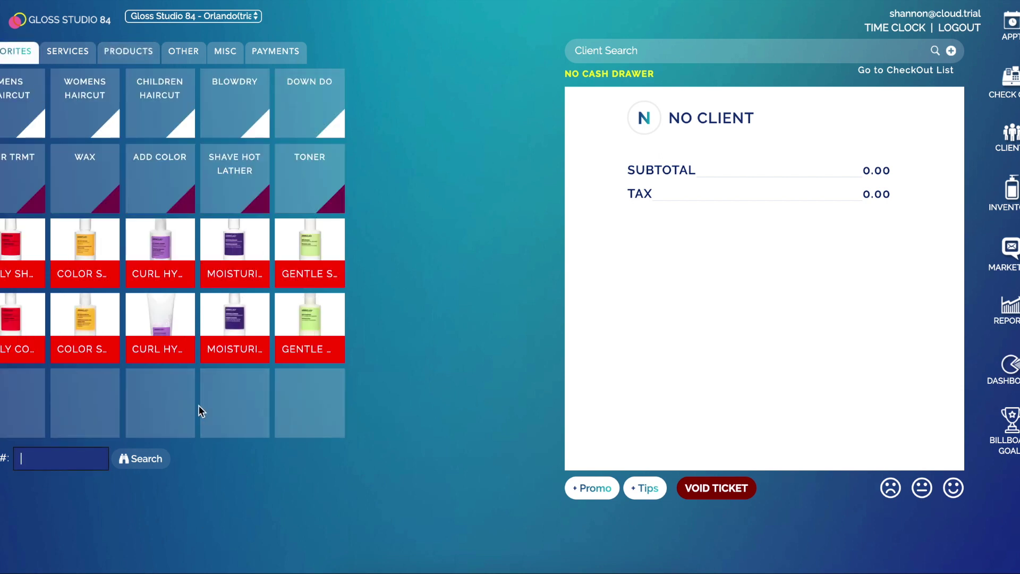
- Search 'shamp' and add Curl Hydration Shampoo at 30.00 to the ticket with no worker
{"action": "type", "text": "shamp"}
{"action": "left_click", "coordinate": [140, 459]}
{"action": "left_click", "coordinate": [234, 459]}
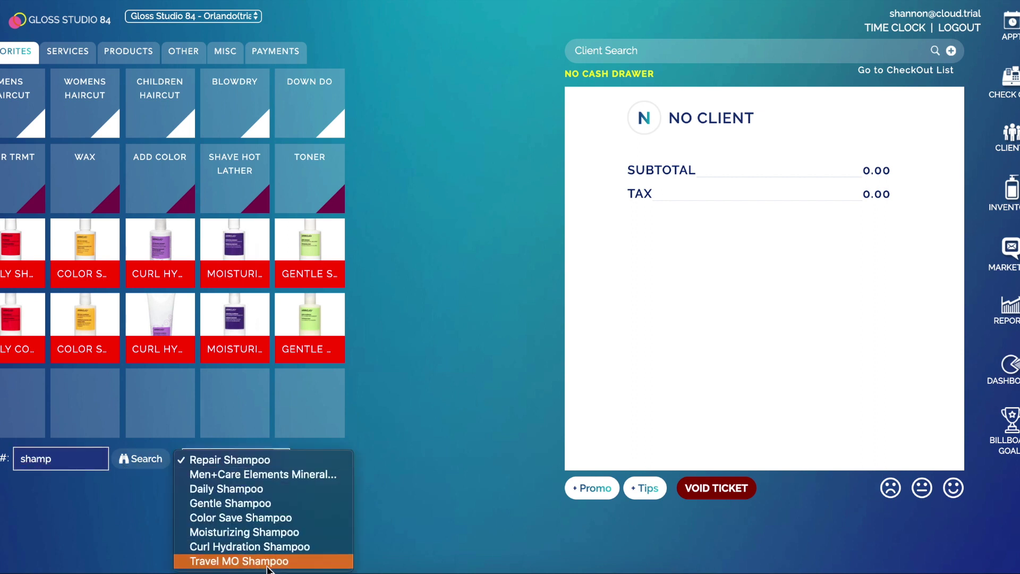
{"action": "left_click", "coordinate": [250, 546]}
{"action": "left_click", "coordinate": [305, 460]}
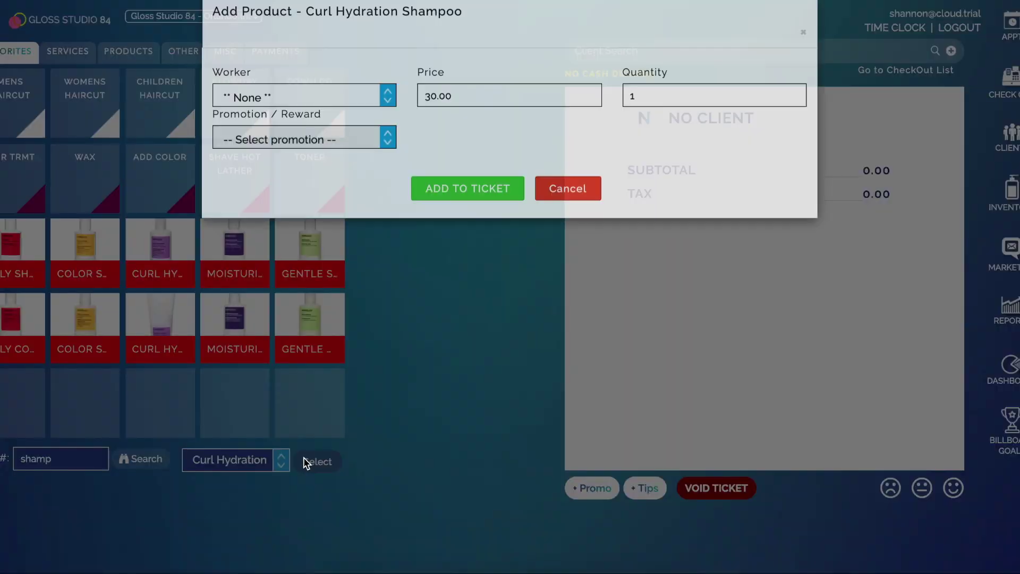
{"action": "left_click", "coordinate": [317, 113]}
{"action": "left_click", "coordinate": [319, 146]}
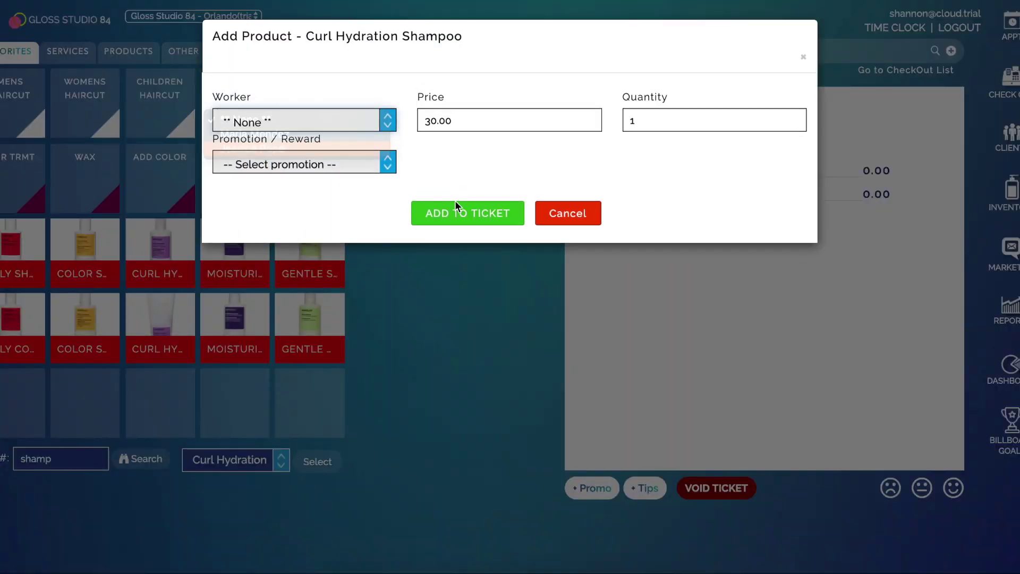
{"action": "left_click", "coordinate": [456, 214]}
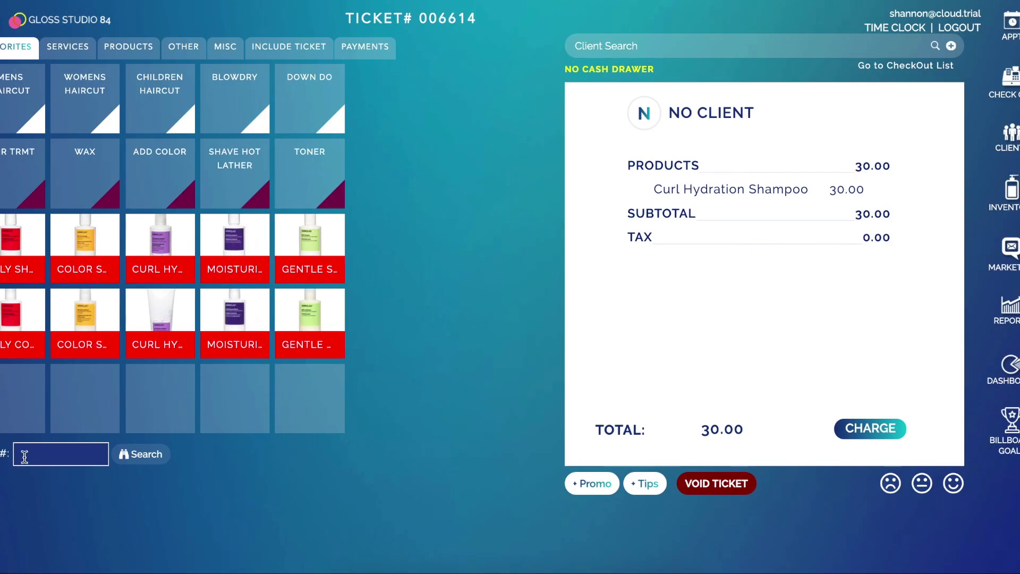
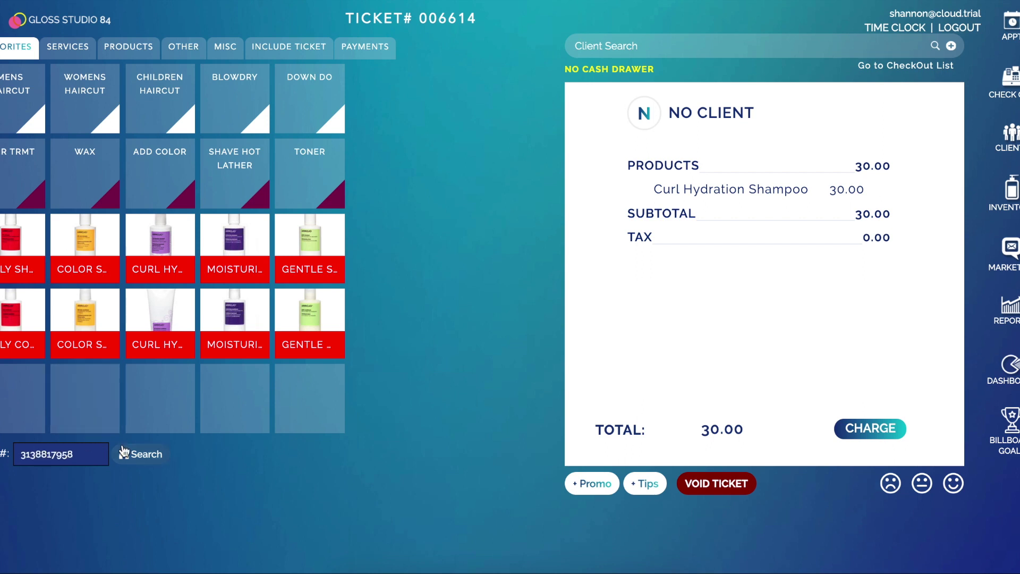
{"action": "left_click", "coordinate": [141, 454]}
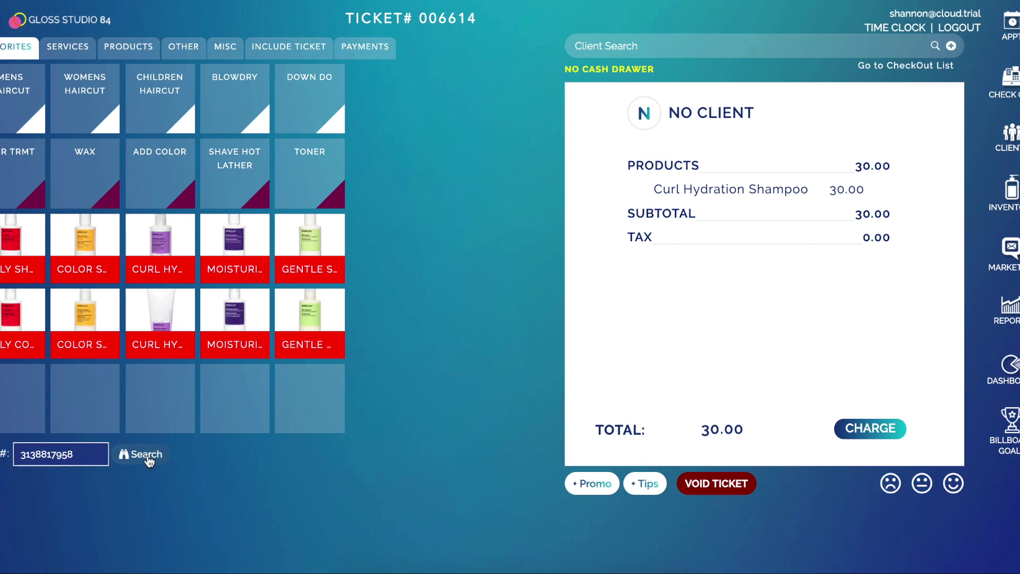
{"action": "left_click", "coordinate": [275, 125]}
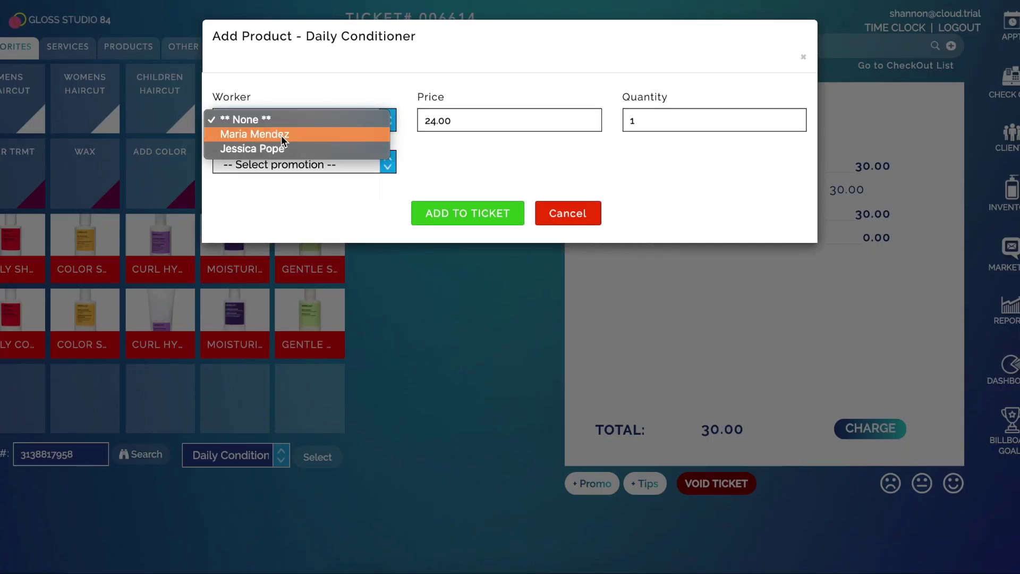
{"action": "left_click", "coordinate": [285, 145]}
{"action": "left_click", "coordinate": [490, 217]}
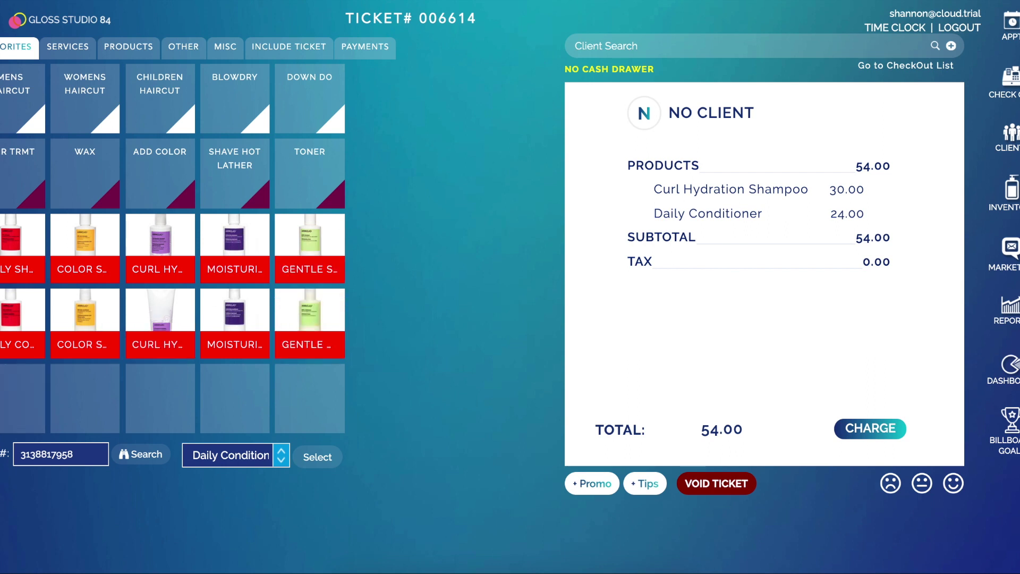
{"action": "left_click", "coordinate": [233, 49]}
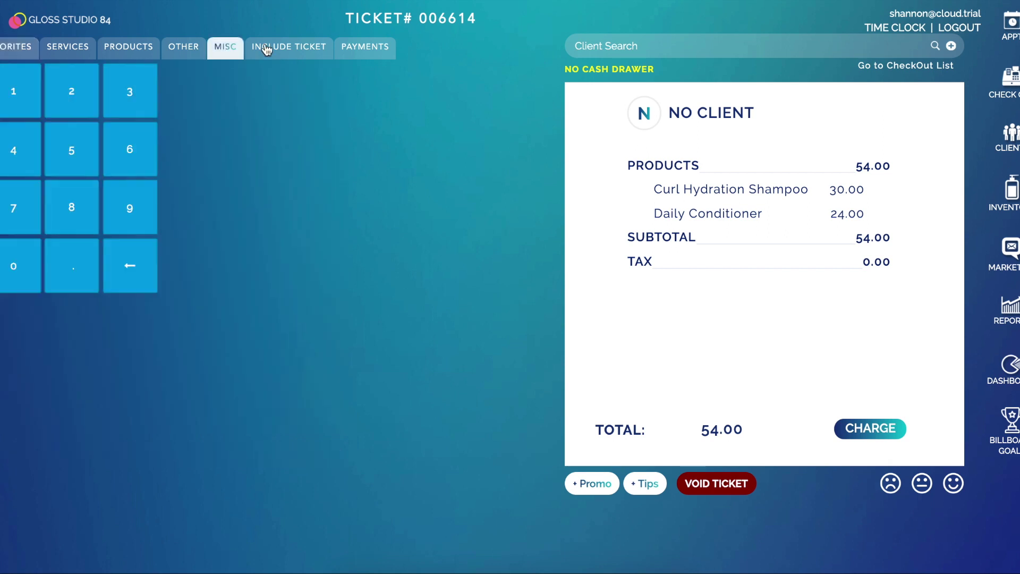
- Add a 100.00 gift card to ticket 006614 under Others, bringing the total to 154.00
{"action": "left_click", "coordinate": [194, 54]}
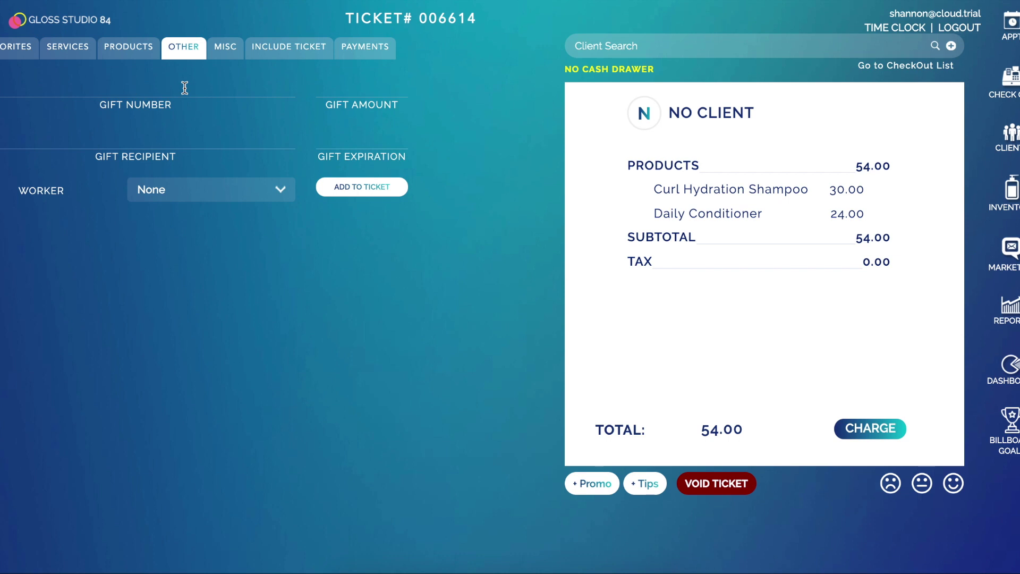
{"action": "left_click", "coordinate": [185, 88]}
{"action": "type", "text": "111222333444"}
{"action": "left_click_drag", "start_coordinate": [183, 86], "coordinate": [40, 84]}
{"action": "key", "text": "ctrl+c"}
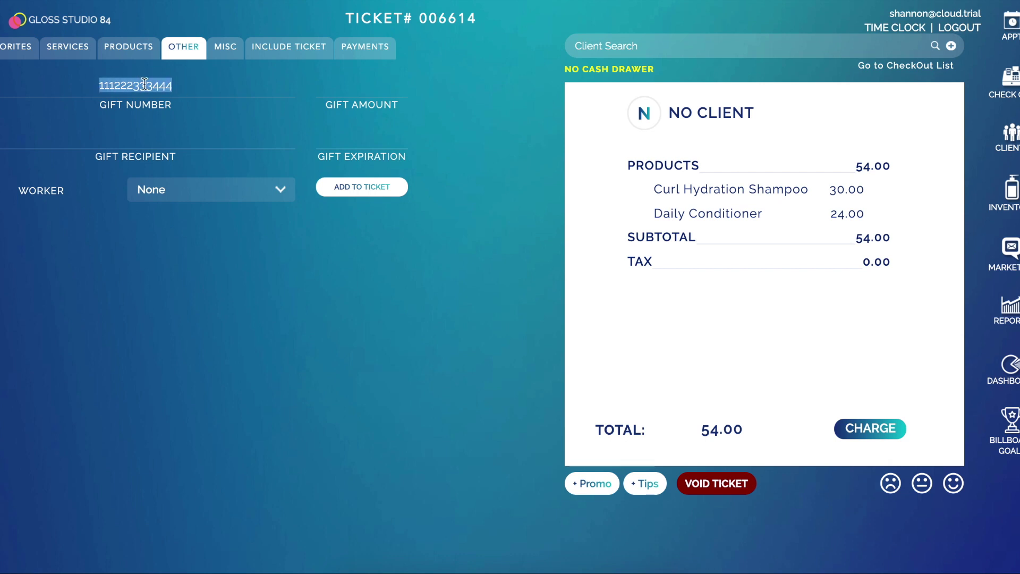
{"action": "left_click", "coordinate": [354, 87]}
{"action": "type", "text": "100"}
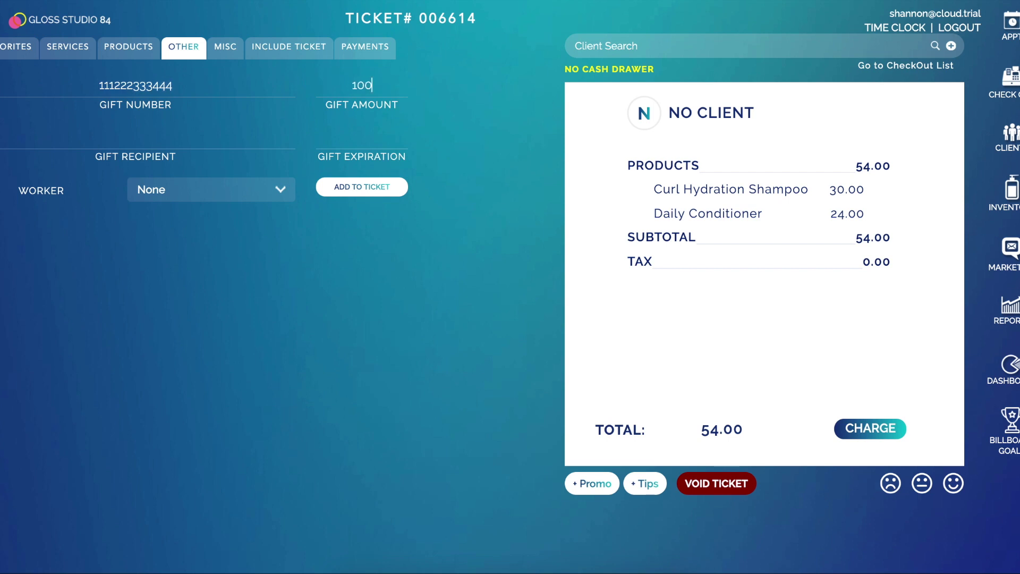
{"action": "left_click", "coordinate": [373, 188]}
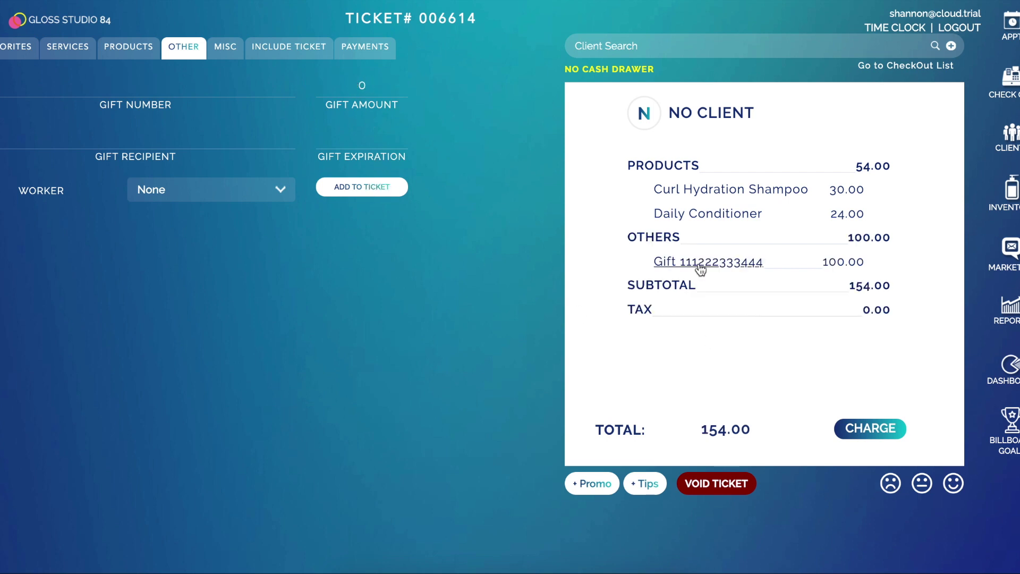
{"action": "left_click", "coordinate": [637, 46]}
- Search for the client by name and attach her to ticket 006614
{"action": "type", "text": "caroline"}
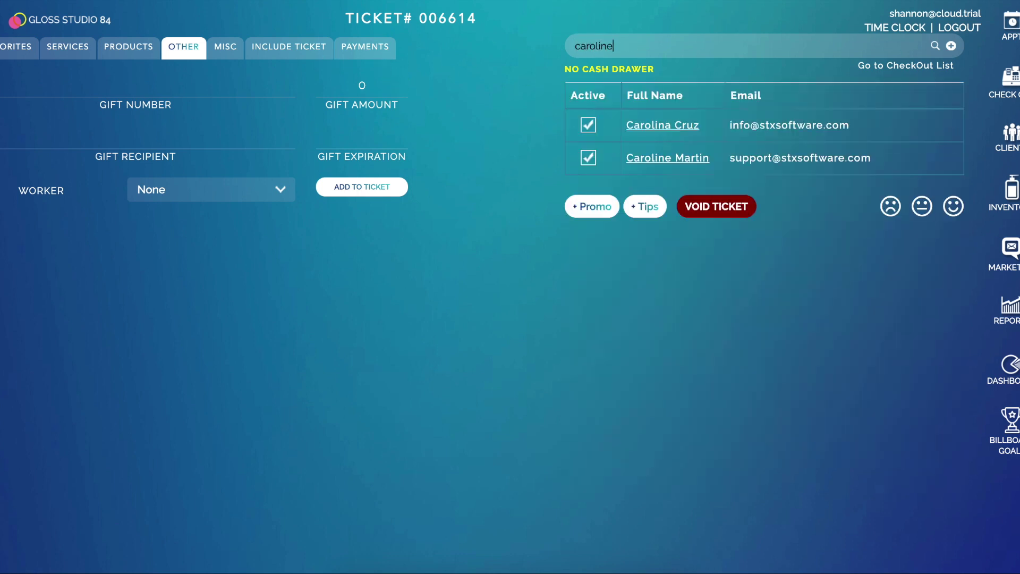
{"action": "left_click", "coordinate": [678, 125]}
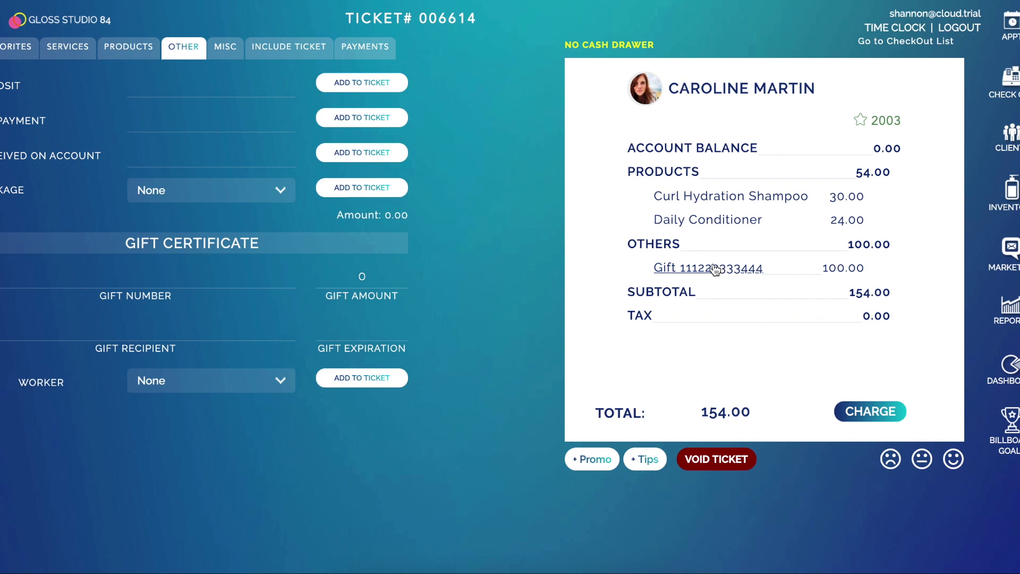
- Replace the gift card line with a 100.00 gift card that includes the recipient's name
{"action": "left_click", "coordinate": [748, 269]}
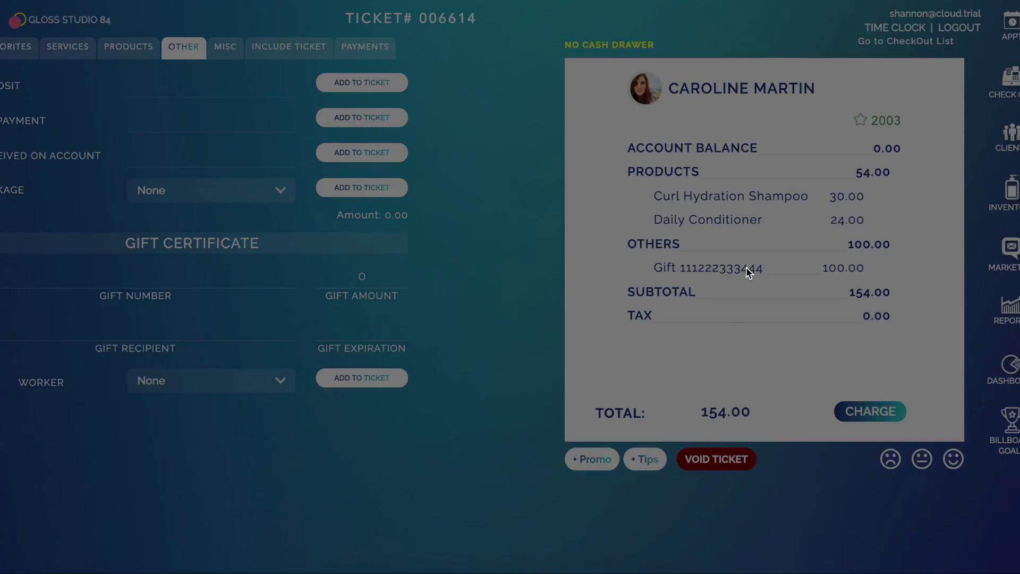
{"action": "left_click", "coordinate": [612, 158]}
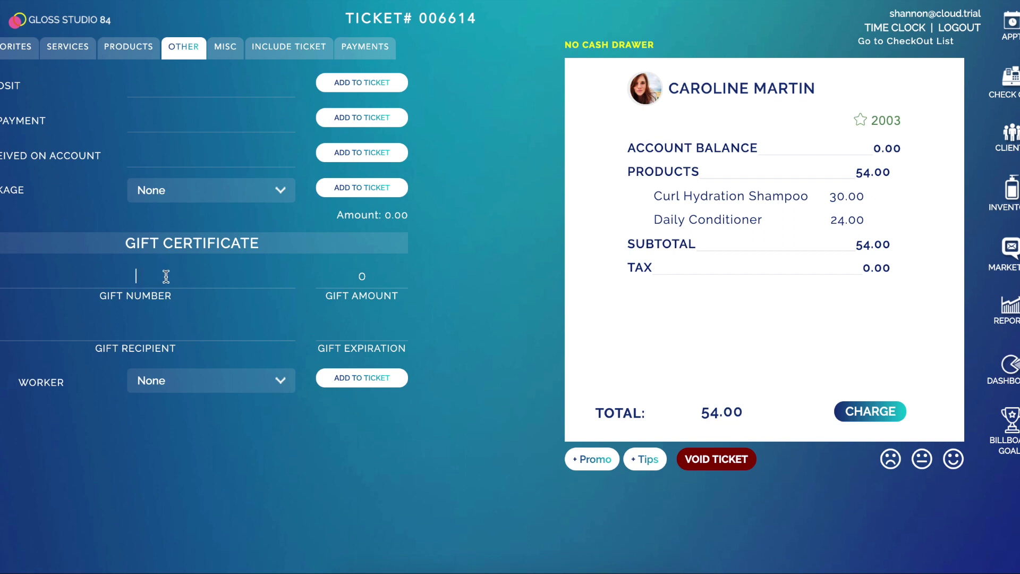
{"action": "key", "text": "ctrl+v"}
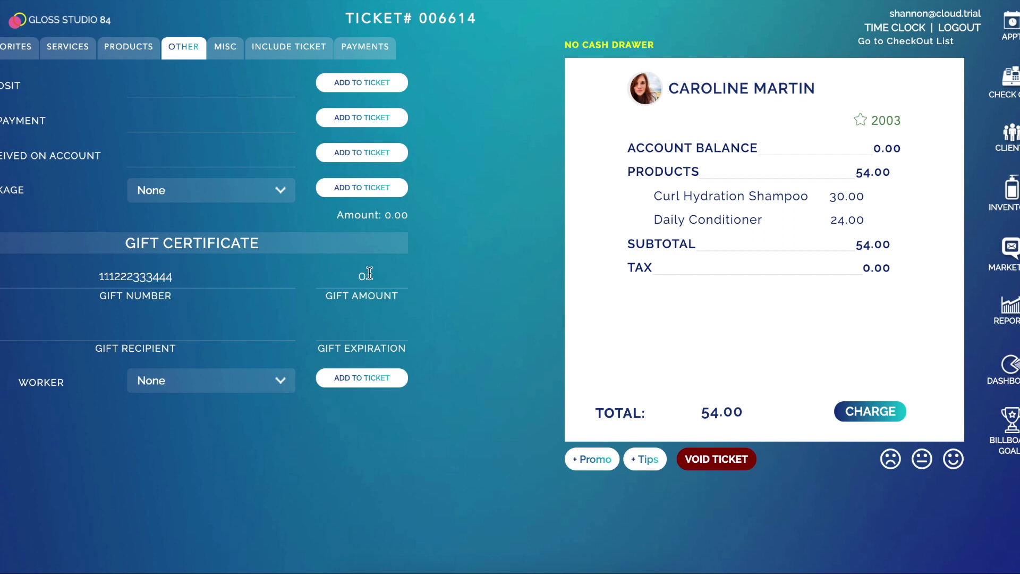
{"action": "left_click", "coordinate": [368, 274]}
{"action": "type", "text": "100"}
{"action": "left_click", "coordinate": [113, 334]}
{"action": "type", "text": "Jane Doe"}
{"action": "left_click", "coordinate": [370, 387]}
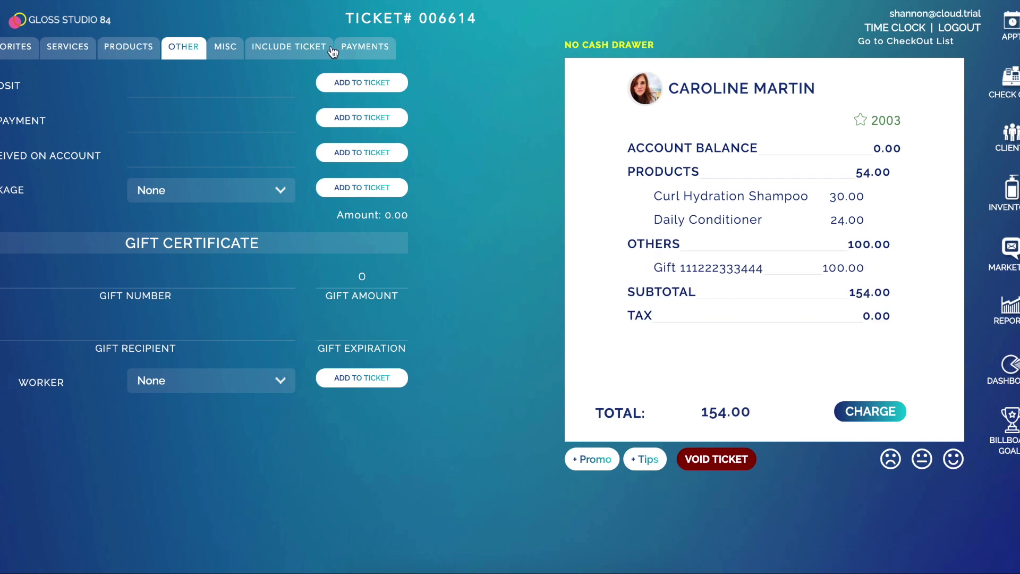
- Pay the 154.00 total in cash, save the ticket and start a new one
{"action": "left_click", "coordinate": [375, 47]}
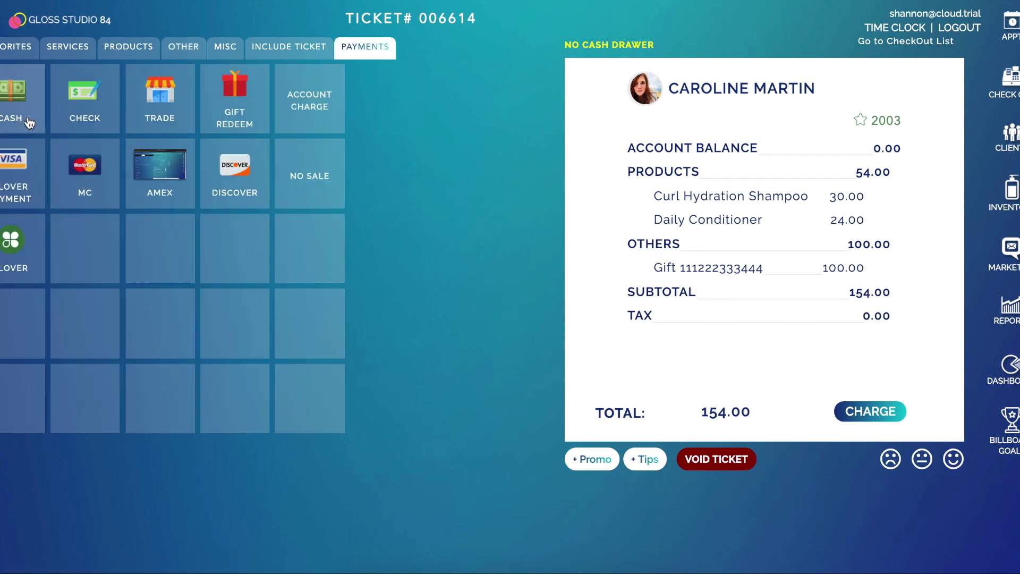
{"action": "left_click", "coordinate": [493, 211]}
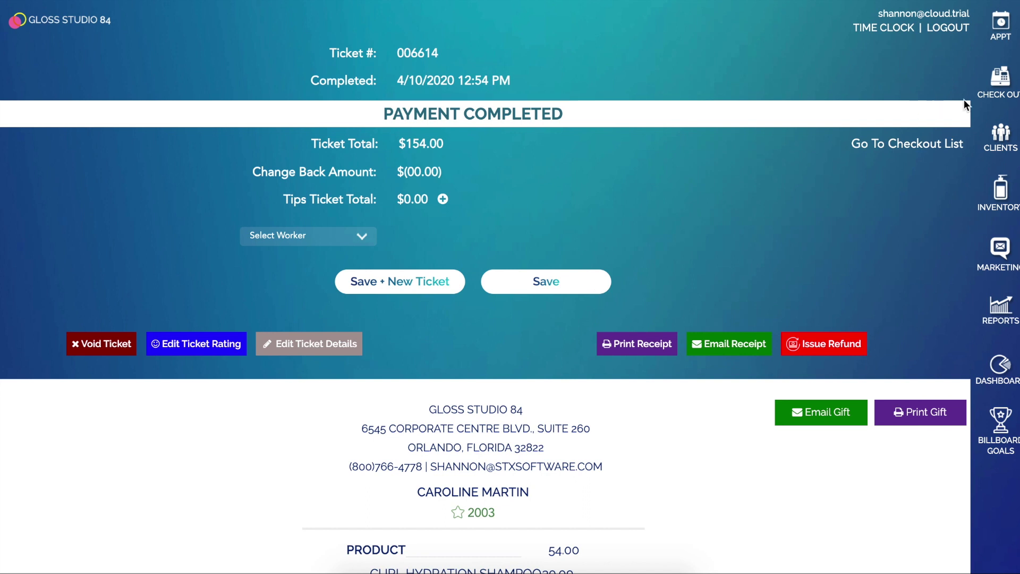
{"action": "left_click", "coordinate": [428, 282]}
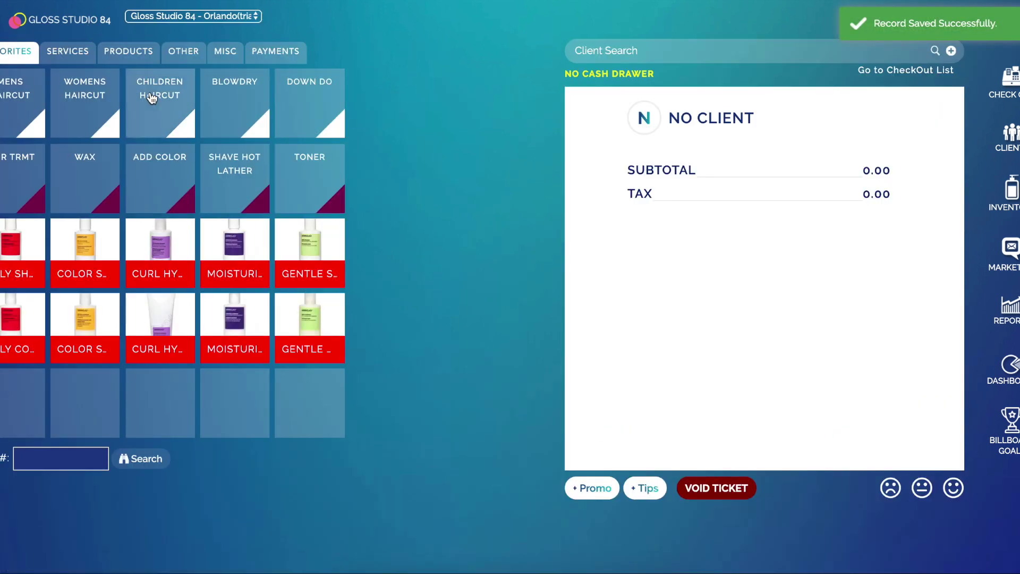
- Add a Children Haircut and a Curl Hydration Shampoo, each credited to a stylist
{"action": "left_click", "coordinate": [163, 96]}
{"action": "left_click", "coordinate": [276, 113]}
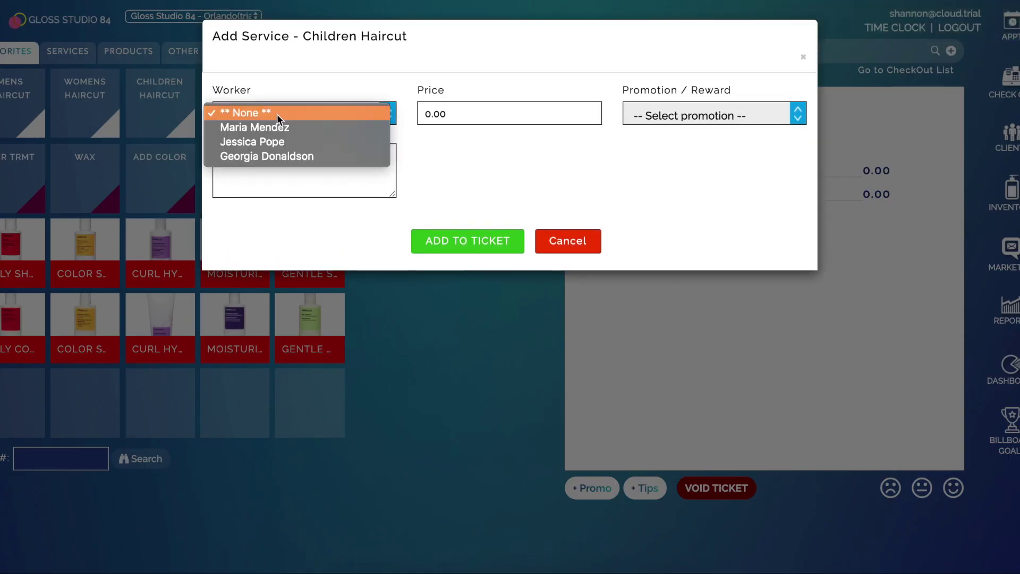
{"action": "left_click", "coordinate": [285, 147]}
{"action": "left_click", "coordinate": [458, 239]}
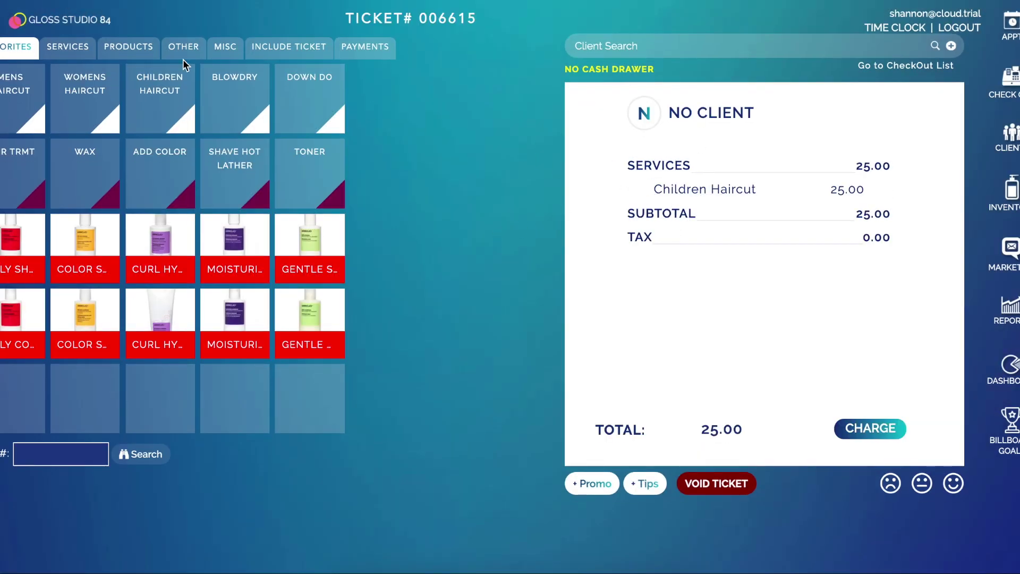
{"action": "left_click", "coordinate": [175, 246]}
{"action": "left_click", "coordinate": [303, 118]}
{"action": "left_click", "coordinate": [297, 149]}
{"action": "left_click", "coordinate": [455, 219]}
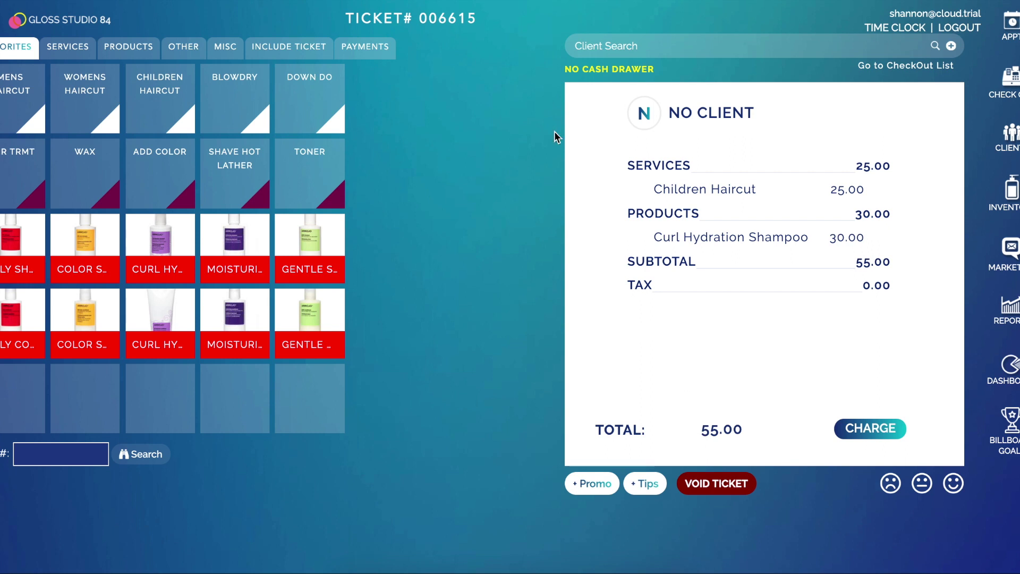
- Pay the 55.00 total by gift card redeem, then save the ticket
{"action": "left_click", "coordinate": [344, 49]}
{"action": "left_click", "coordinate": [227, 103]}
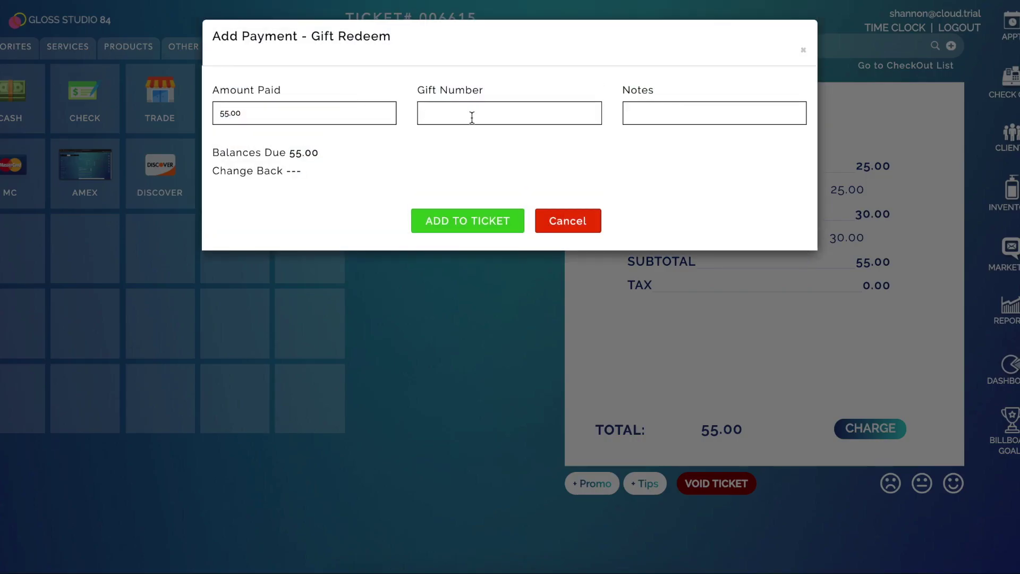
{"action": "type", "text": "111222333444"}
{"action": "left_click", "coordinate": [483, 222]}
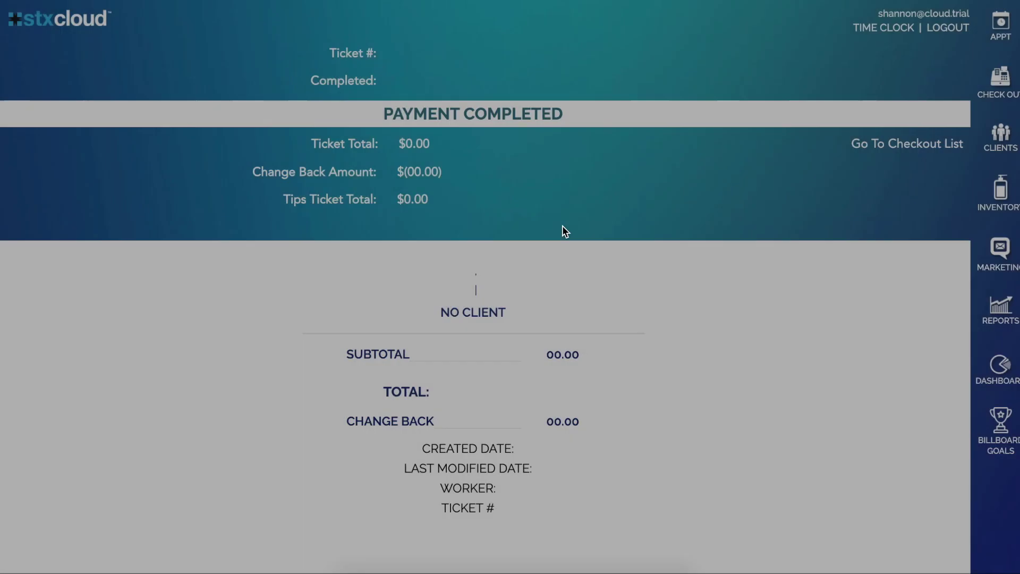
{"action": "scroll", "coordinate": [591, 228], "scroll_direction": "down", "scroll_amount": 1}
{"action": "scroll", "coordinate": [626, 232], "scroll_direction": "down", "scroll_amount": 3}
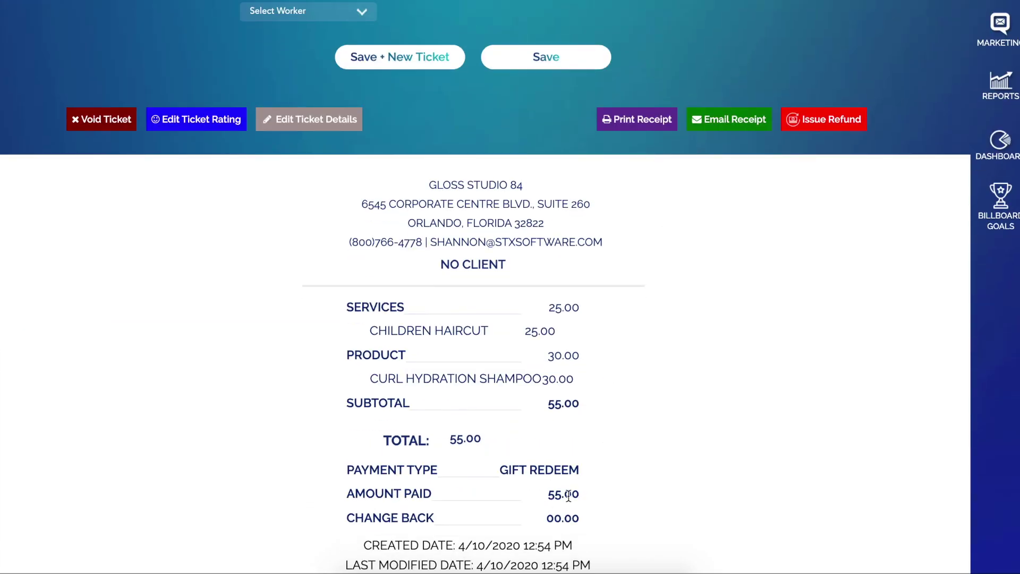
{"action": "scroll", "coordinate": [569, 485], "scroll_direction": "up", "scroll_amount": 4}
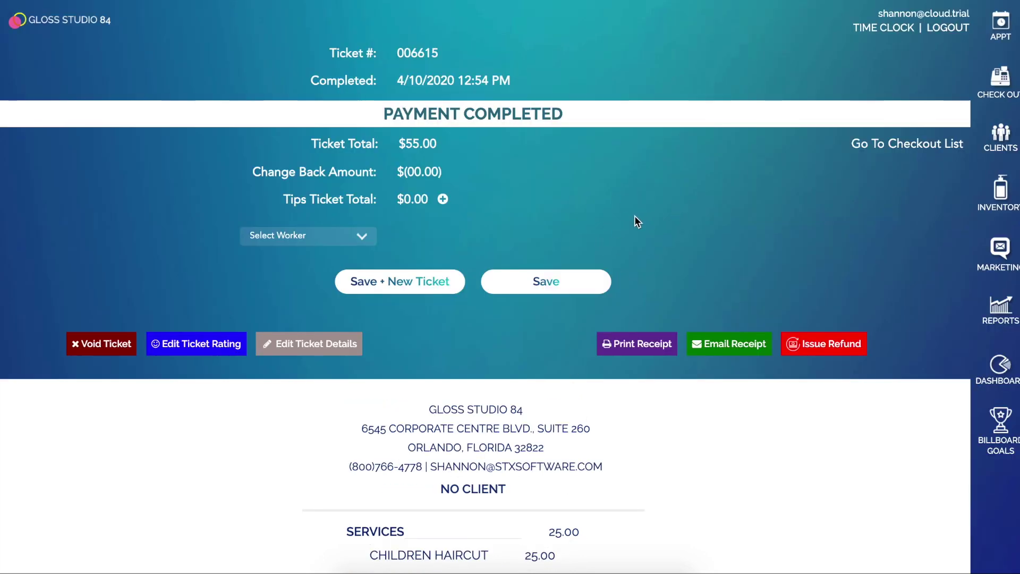
{"action": "left_click", "coordinate": [447, 290]}
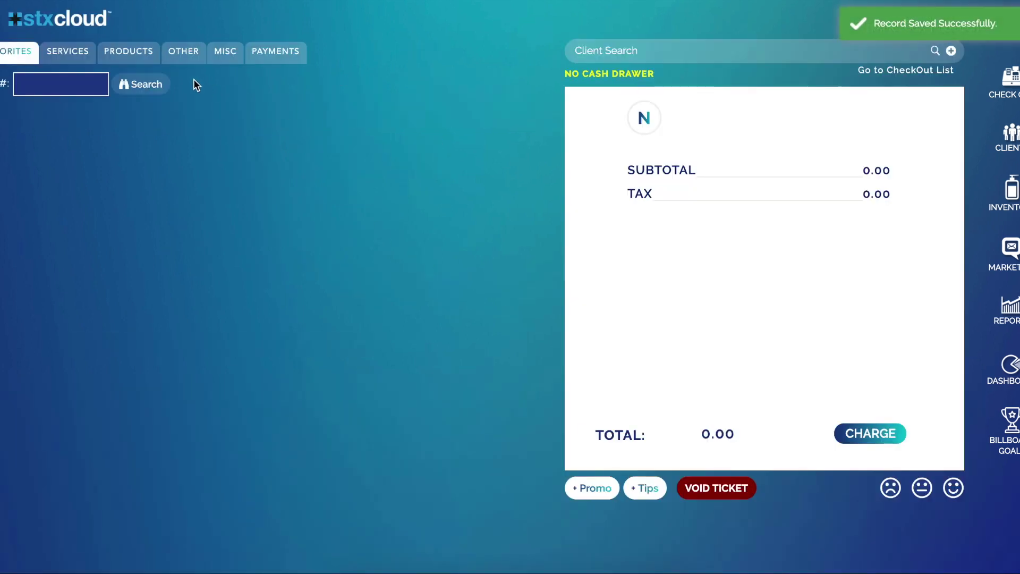
- Add a $50 reload of the existing gift card to a new ticket
{"action": "left_click", "coordinate": [185, 58]}
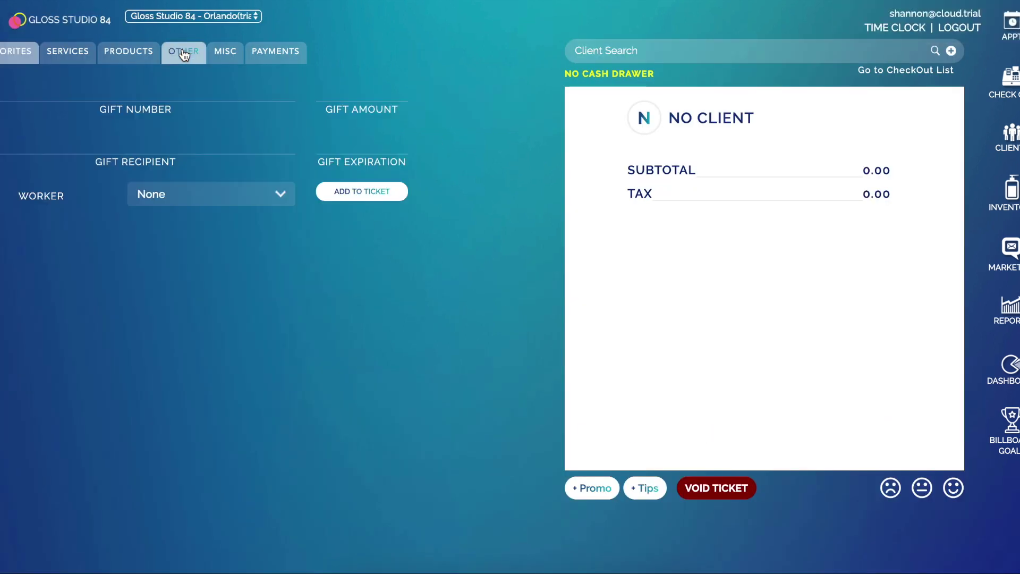
{"action": "left_click", "coordinate": [162, 89]}
{"action": "type", "text": "111222333444"}
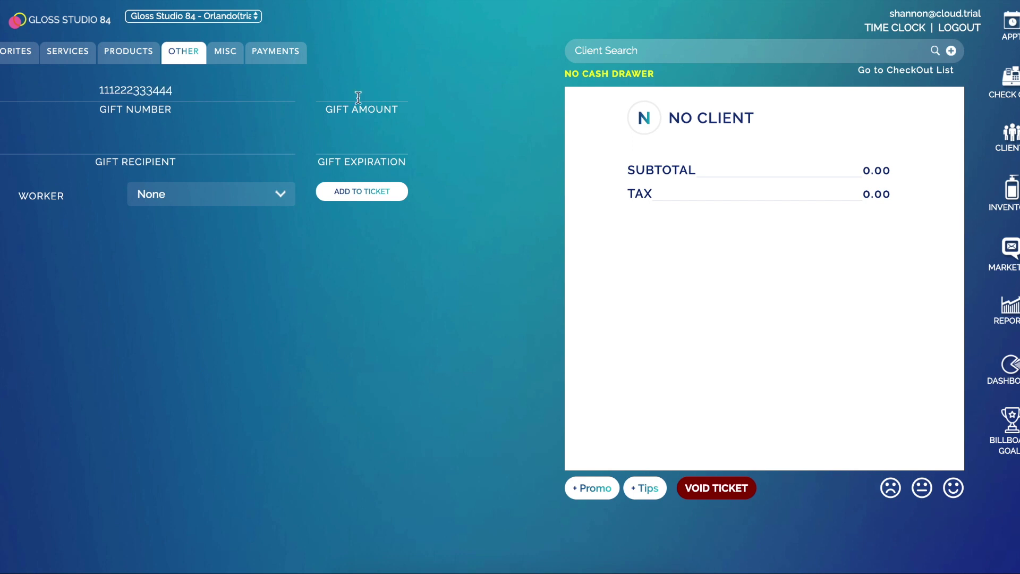
{"action": "type", "text": "50"}
{"action": "left_click", "coordinate": [352, 195]}
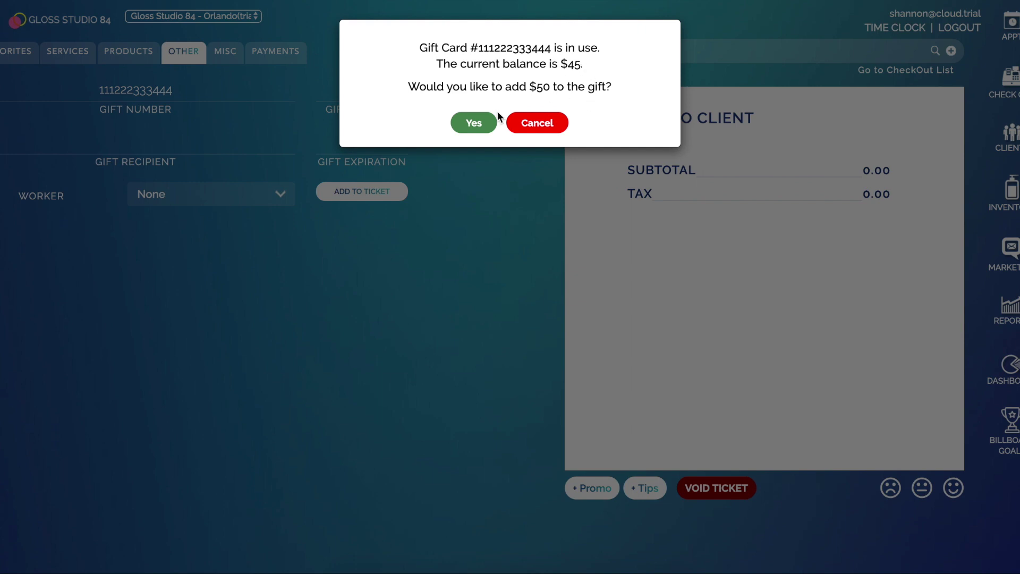
{"action": "left_click", "coordinate": [475, 126]}
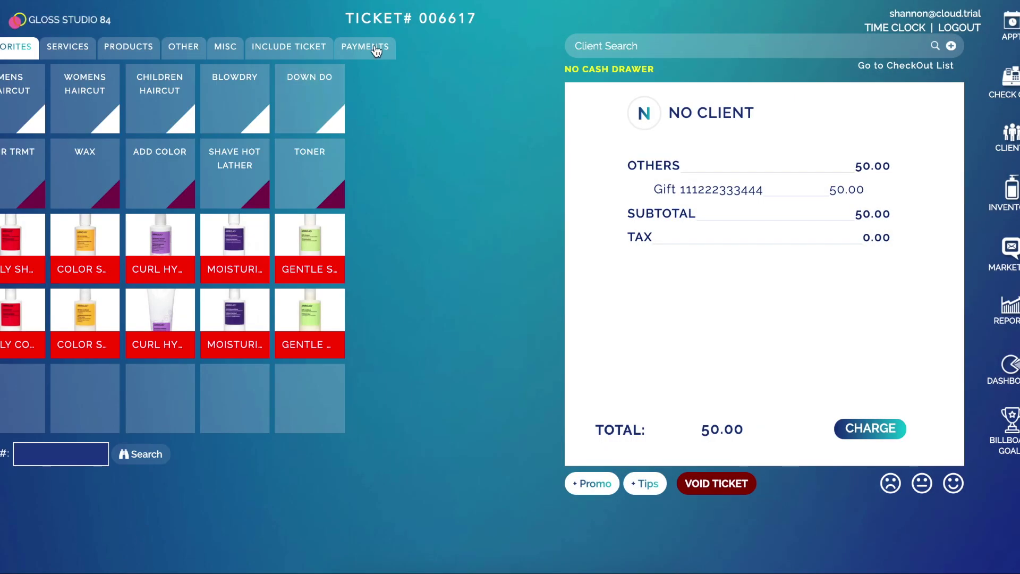
- Pay the 50.00 reload ticket in cash
{"action": "left_click", "coordinate": [378, 49]}
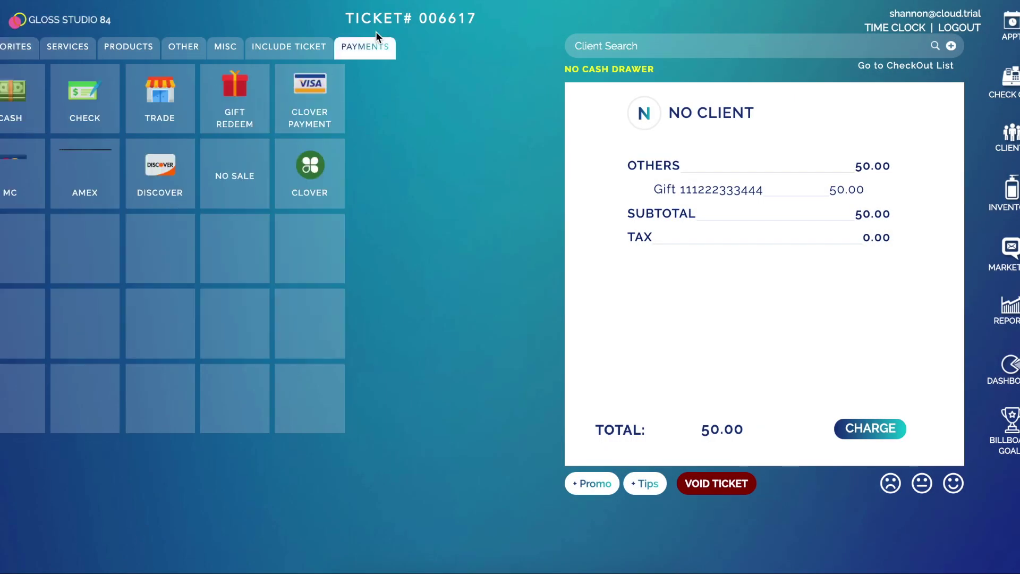
{"action": "left_click", "coordinate": [10, 101]}
{"action": "left_click", "coordinate": [464, 219]}
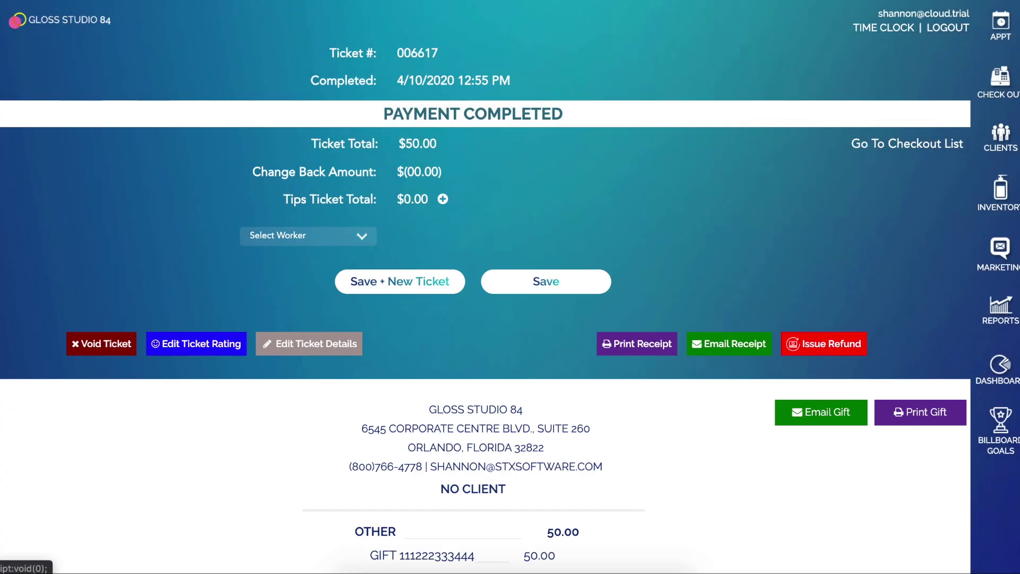
{"action": "left_click", "coordinate": [17, 19]}
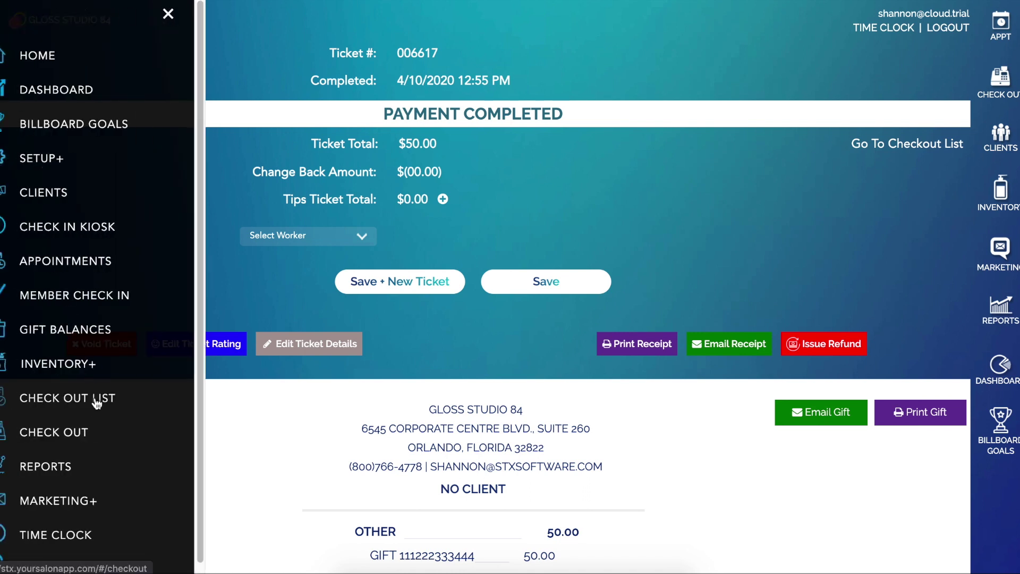
- Look up the gift card balance by its gift number in Gift Balances
{"action": "left_click", "coordinate": [82, 326]}
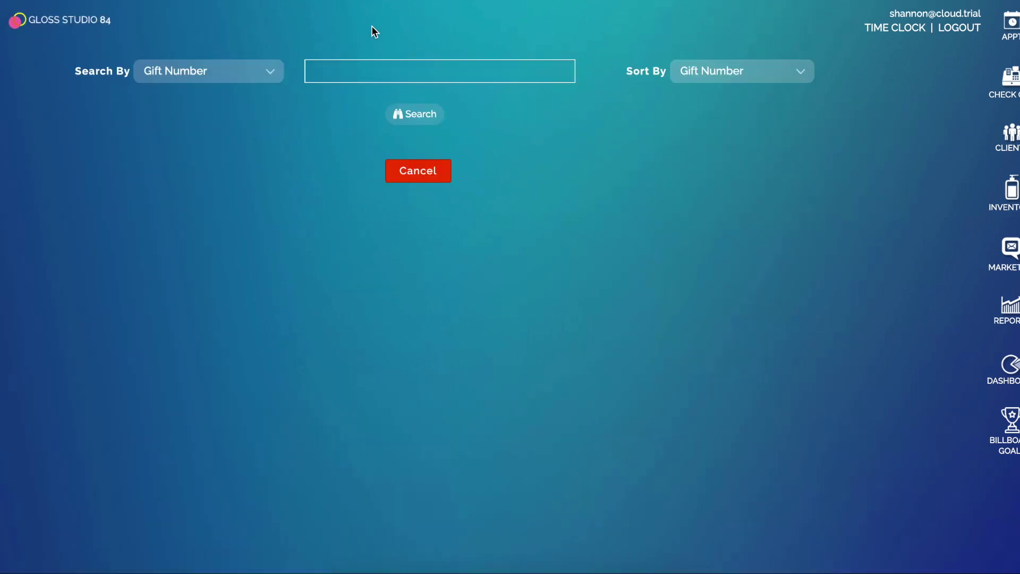
{"action": "left_click", "coordinate": [348, 71]}
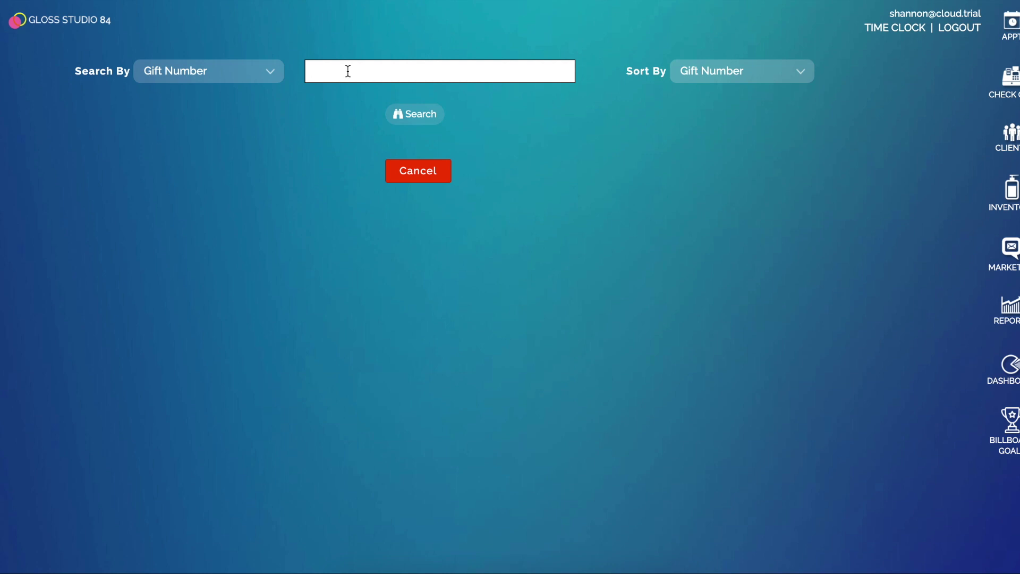
{"action": "type", "text": "111222333444"}
{"action": "left_click", "coordinate": [416, 114]}
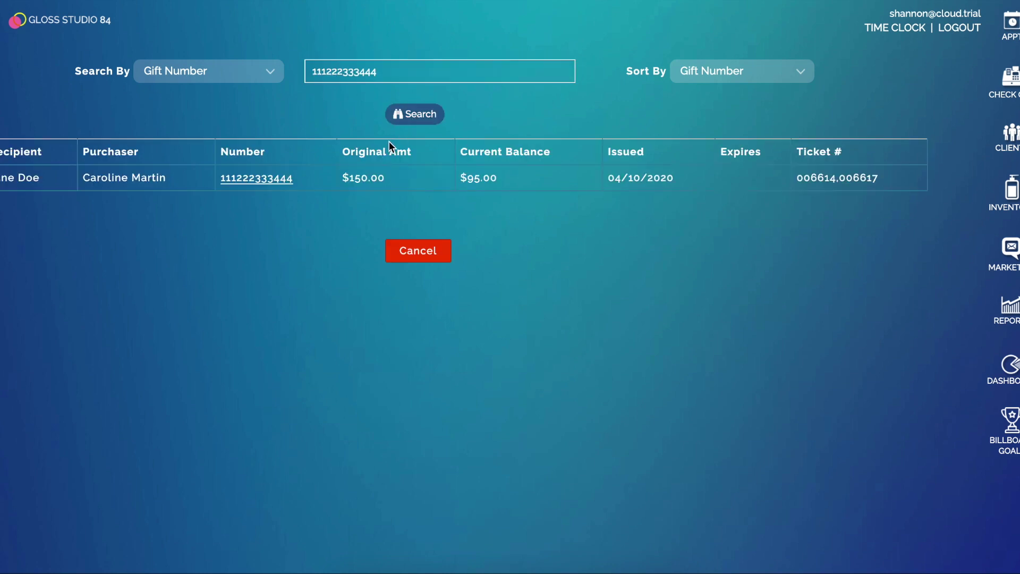
- Search gift balances by recipient name, retrying with the shorter 'Jan'
{"action": "left_click", "coordinate": [201, 75]}
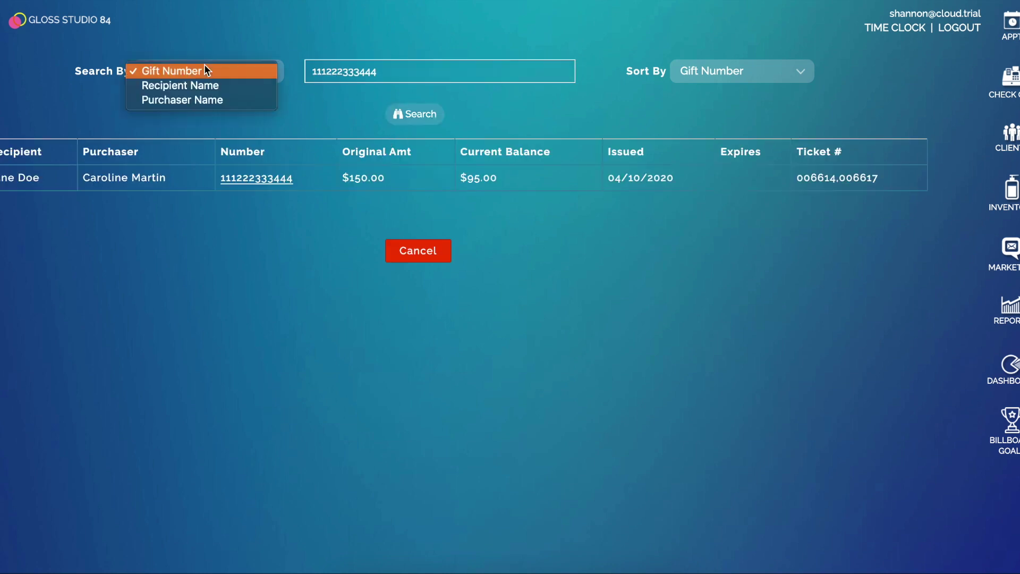
{"action": "left_click", "coordinate": [276, 83]}
{"action": "left_click", "coordinate": [425, 72]}
{"action": "type", "text": "J"}
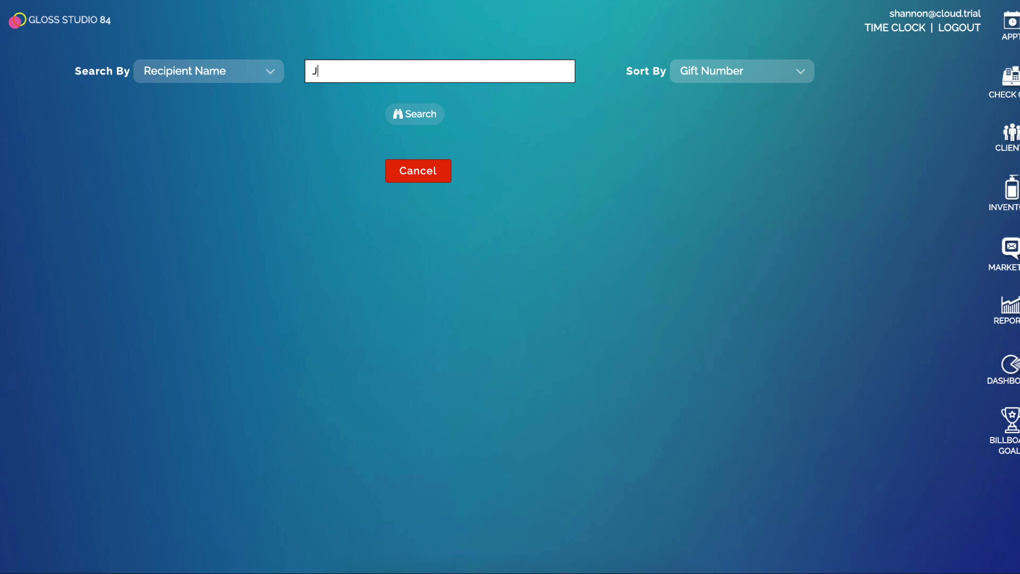
{"action": "type", "text": "ane Doe"}
{"action": "key", "text": "Return"}
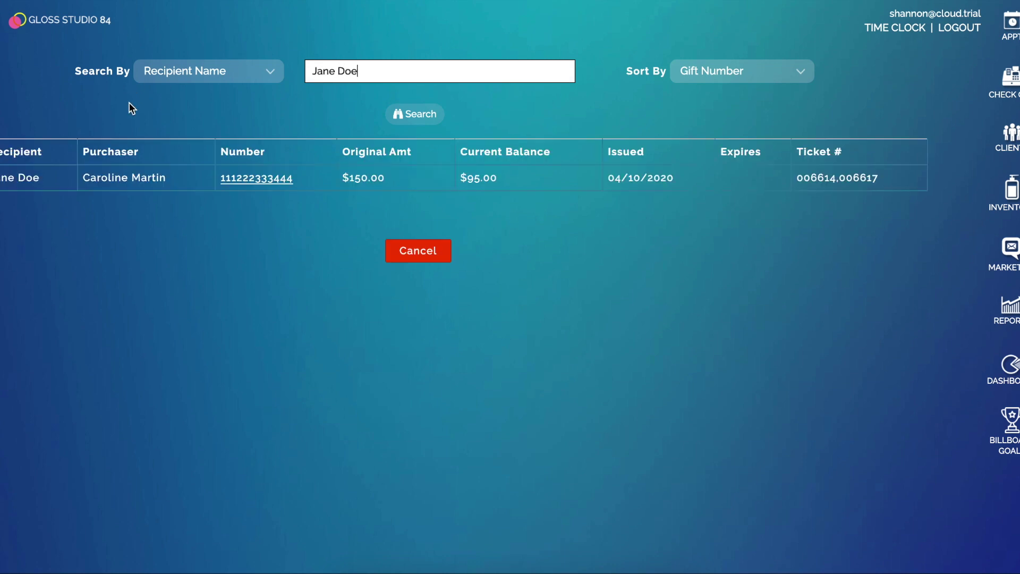
{"action": "left_click_drag", "start_coordinate": [375, 68], "coordinate": [167, 58]}
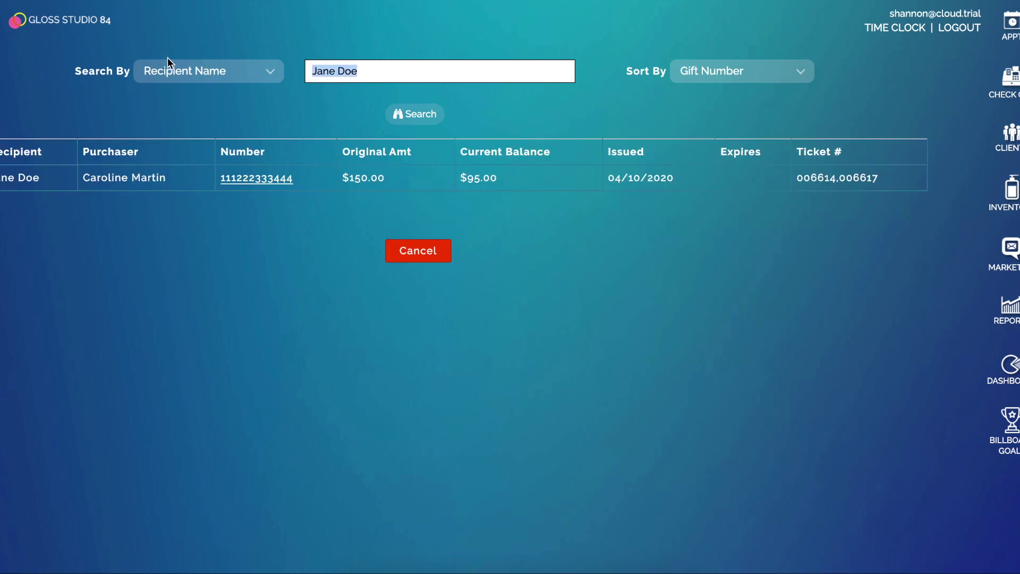
{"action": "type", "text": "Jan"}
{"action": "key", "text": "Return"}
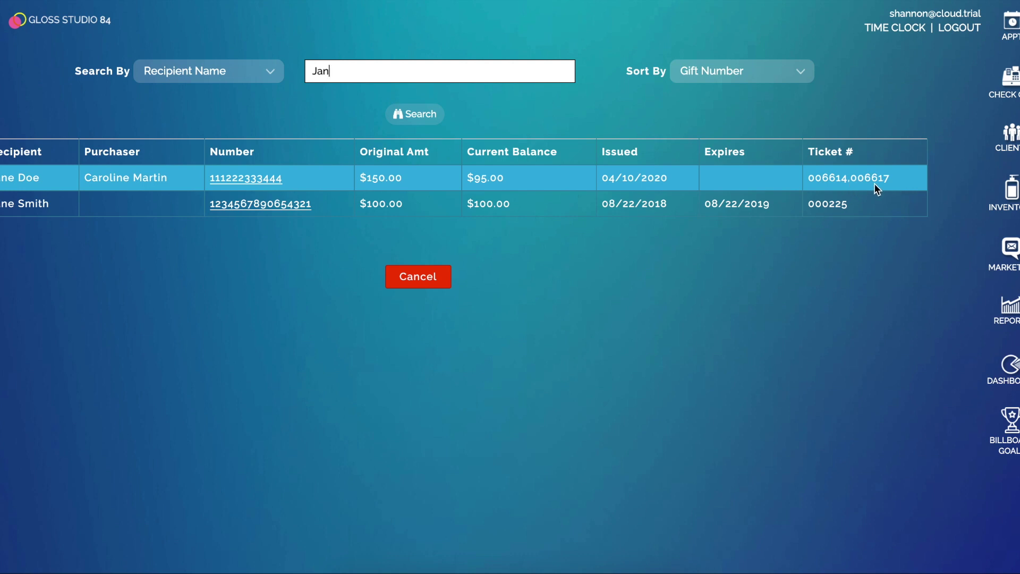
- Review the first gift card's transaction history, then go to Reports
{"action": "left_click", "coordinate": [223, 181]}
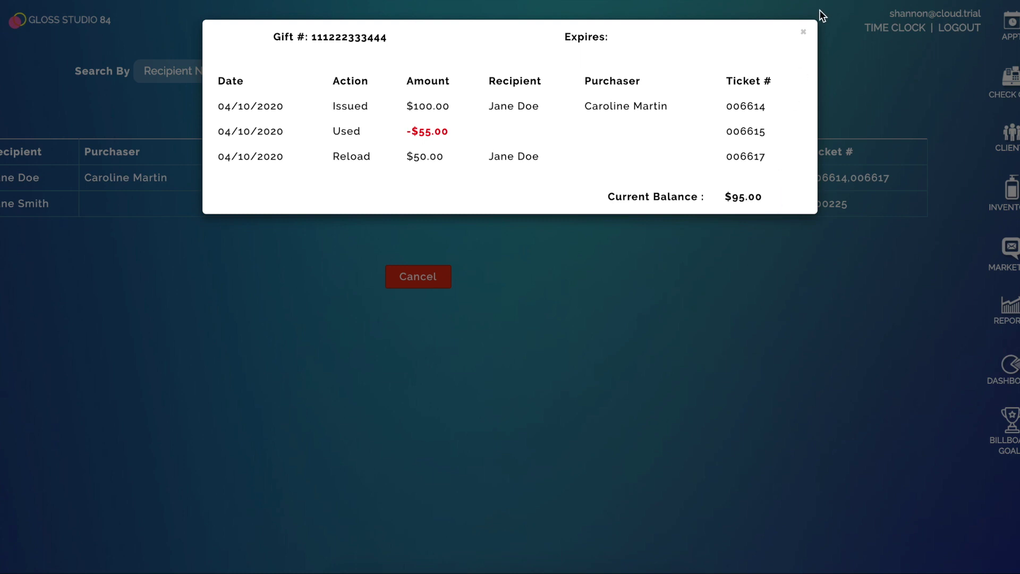
{"action": "left_click", "coordinate": [803, 36]}
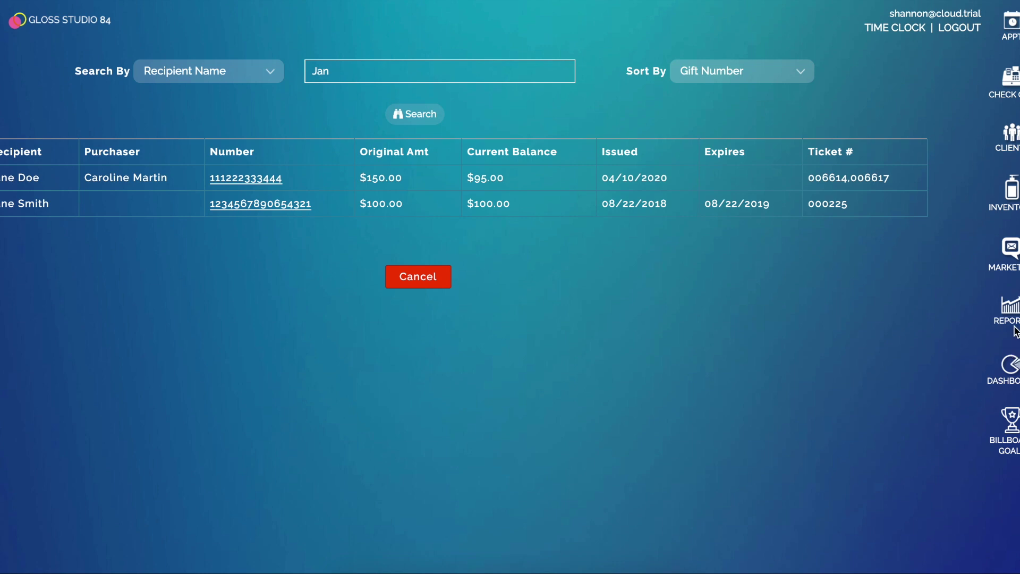
{"action": "left_click", "coordinate": [1010, 307]}
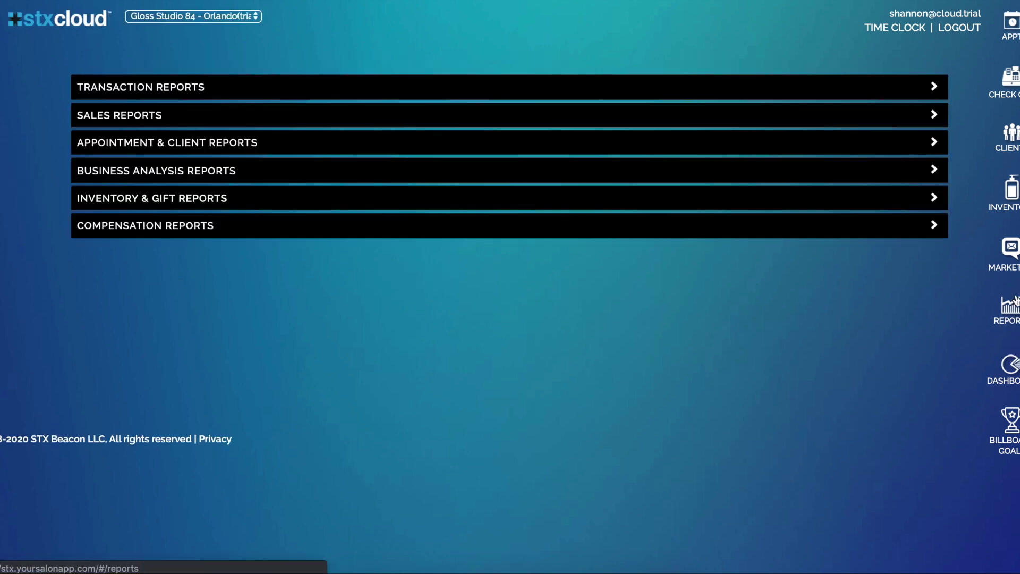
- Generate the Business Analysis Employee Analysis Report, 03/01/2020–04/01/2020, Referral visits only
{"action": "left_click", "coordinate": [201, 171]}
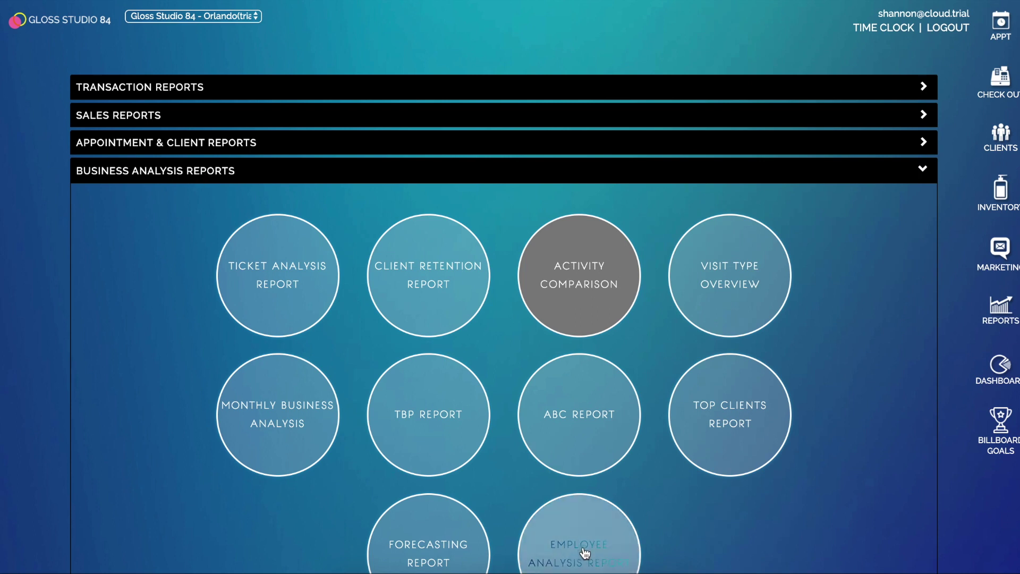
{"action": "left_click", "coordinate": [581, 550]}
{"action": "left_click", "coordinate": [402, 71]}
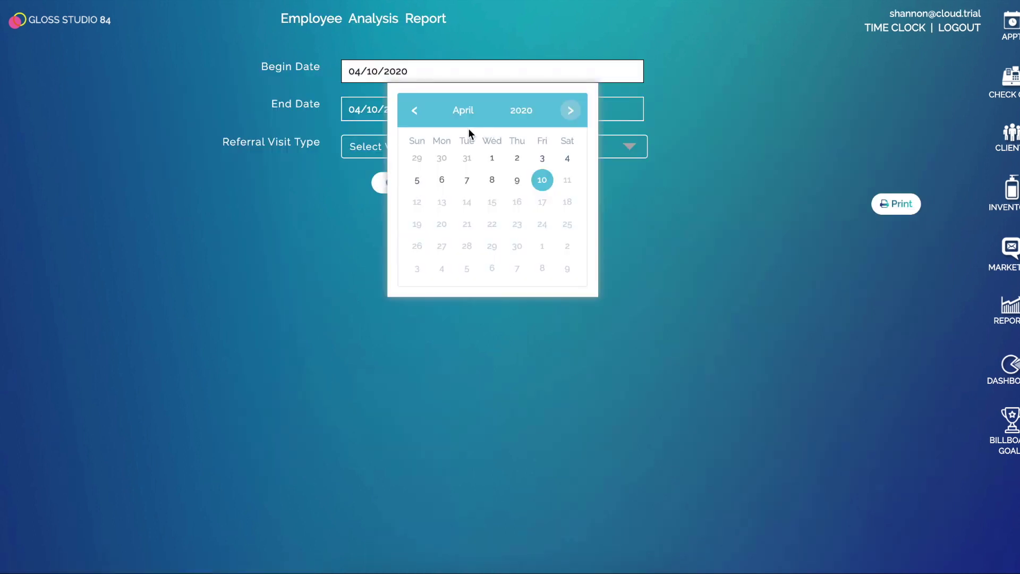
{"action": "left_click", "coordinate": [415, 110]}
{"action": "left_click", "coordinate": [417, 158]}
{"action": "left_click", "coordinate": [420, 112]}
{"action": "left_click", "coordinate": [493, 196]}
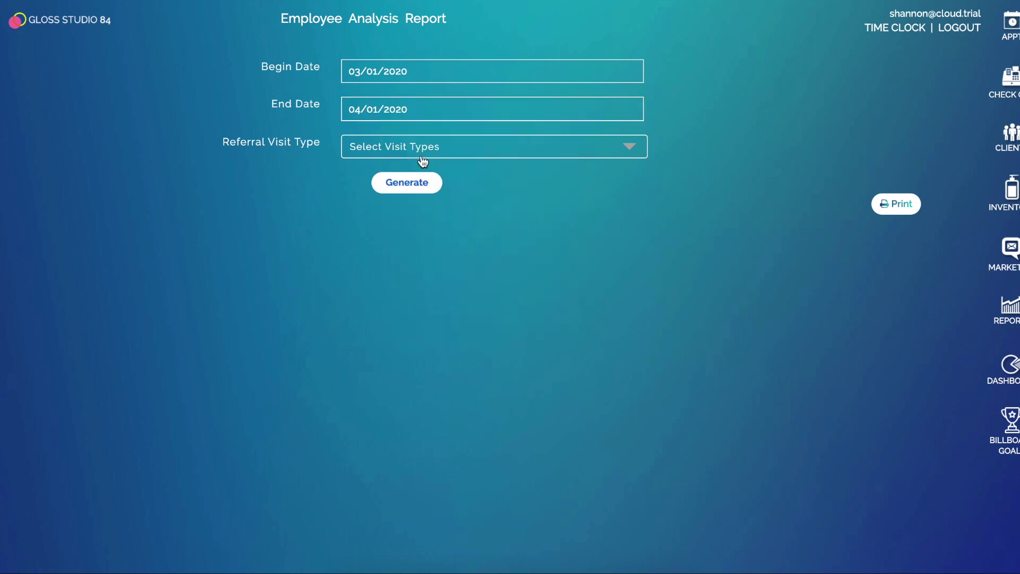
{"action": "left_click", "coordinate": [402, 152]}
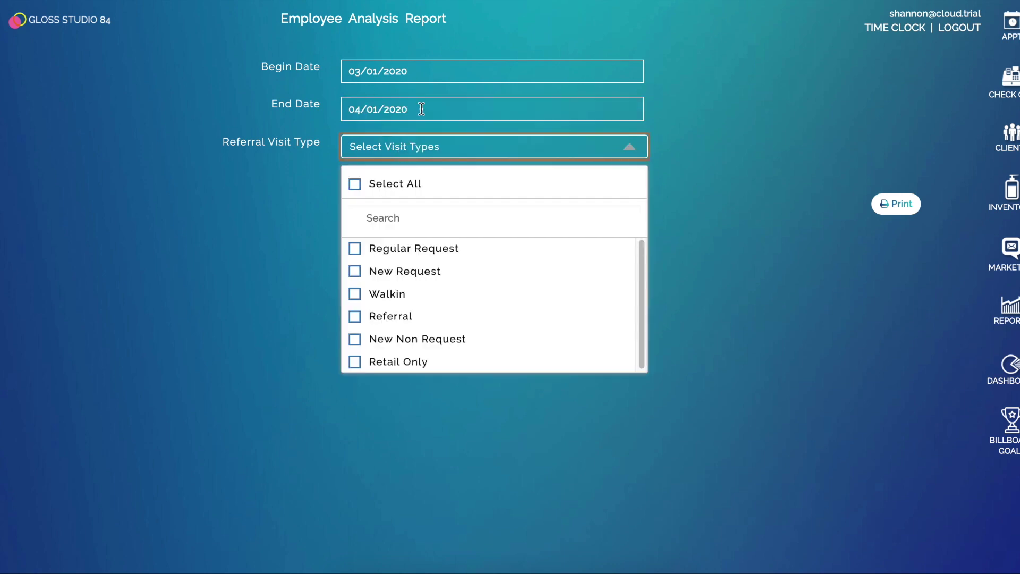
{"action": "left_click", "coordinate": [383, 319]}
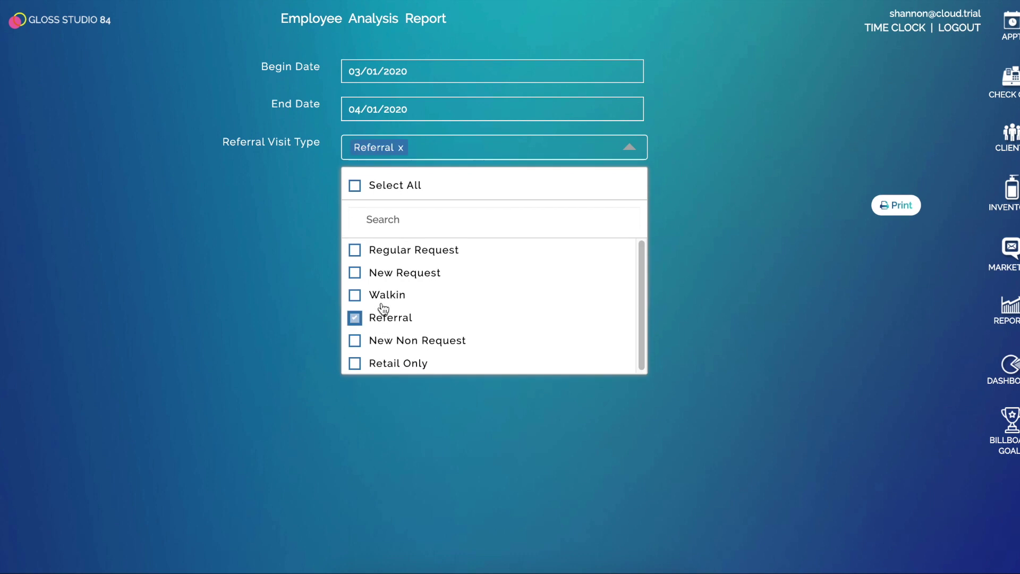
{"action": "left_click", "coordinate": [292, 190]}
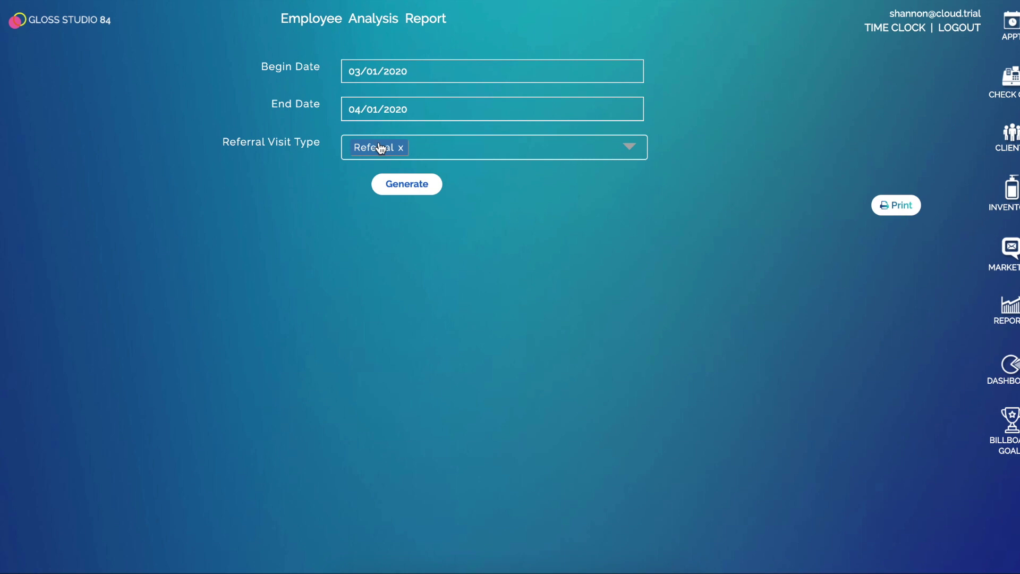
{"action": "left_click", "coordinate": [416, 193]}
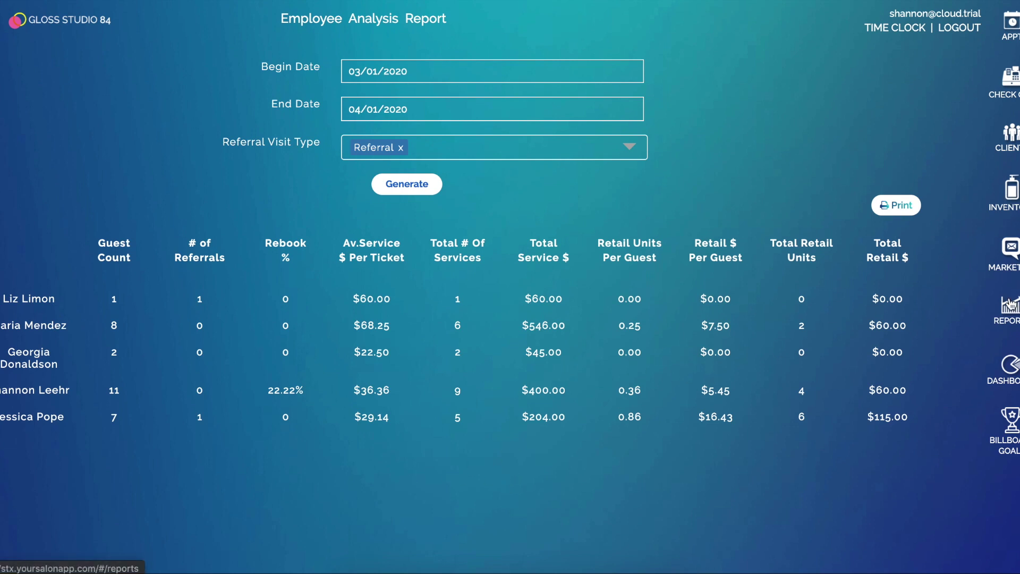
{"action": "left_click", "coordinate": [1011, 305]}
- Generate the Standing Appointment Report from Appointment & Client Reports
{"action": "left_click", "coordinate": [348, 149]}
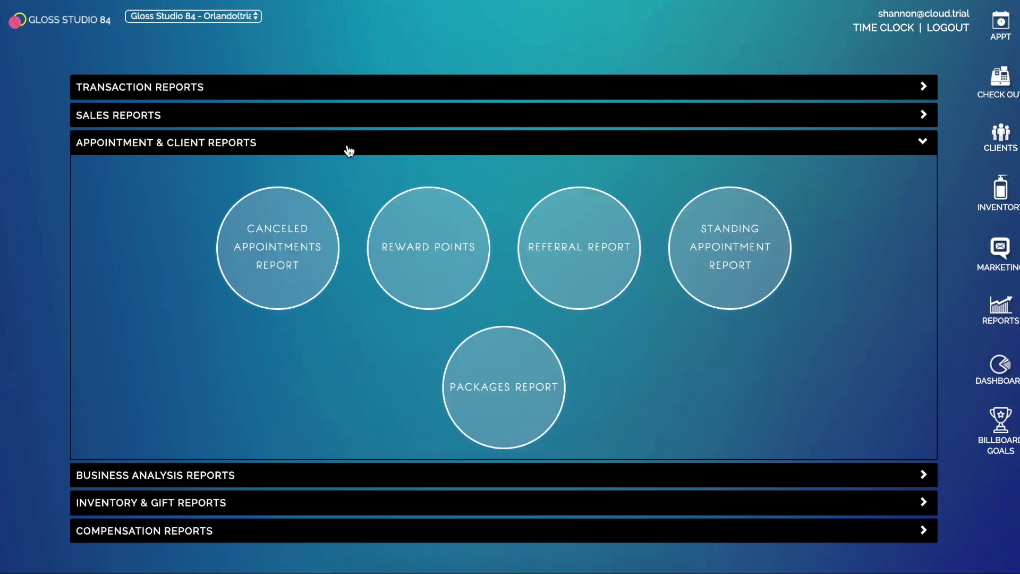
{"action": "left_click", "coordinate": [738, 249]}
{"action": "left_click", "coordinate": [460, 72]}
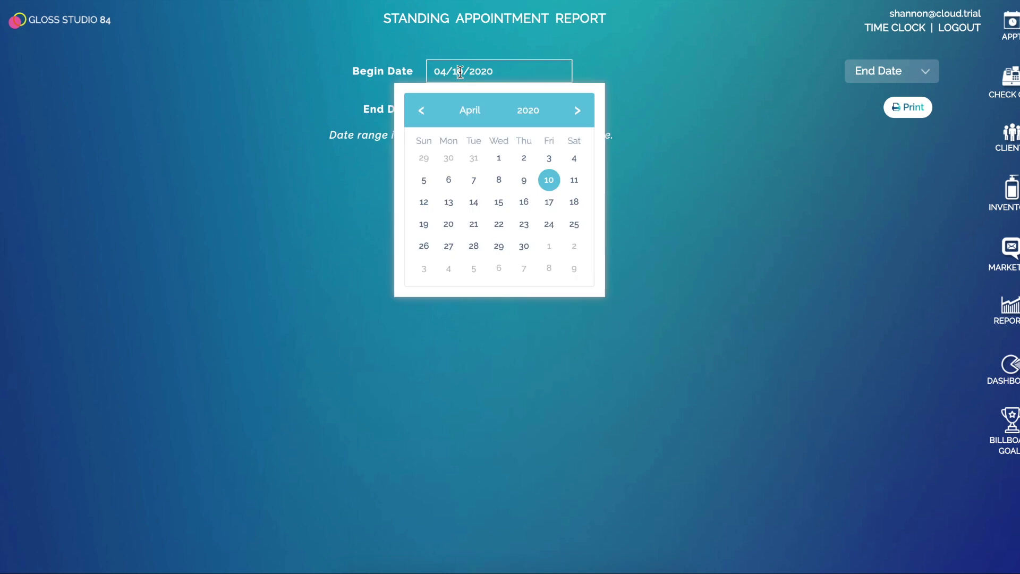
{"action": "left_click", "coordinate": [481, 71]}
{"action": "left_click", "coordinate": [483, 159]}
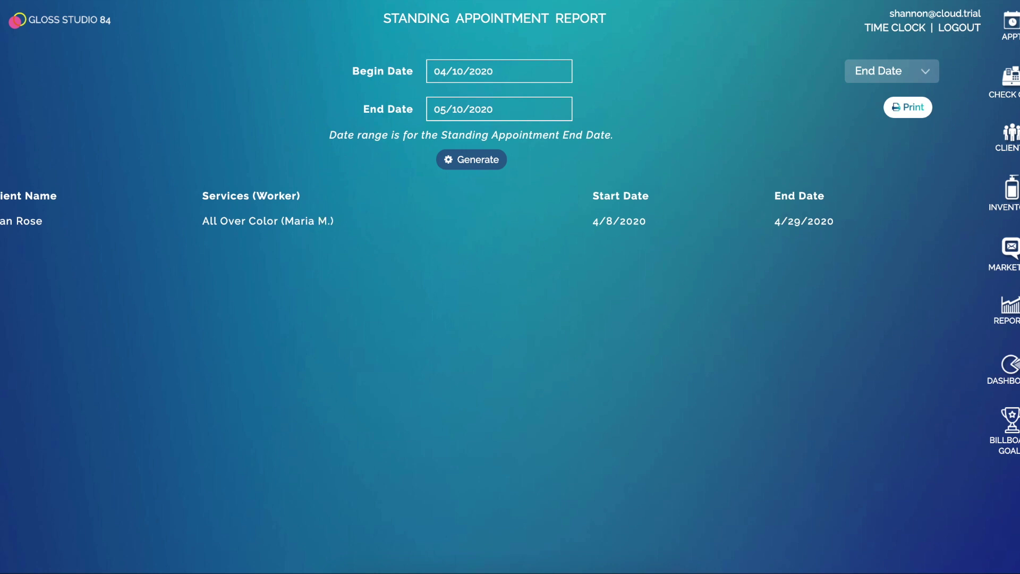
{"action": "left_click", "coordinate": [1011, 308]}
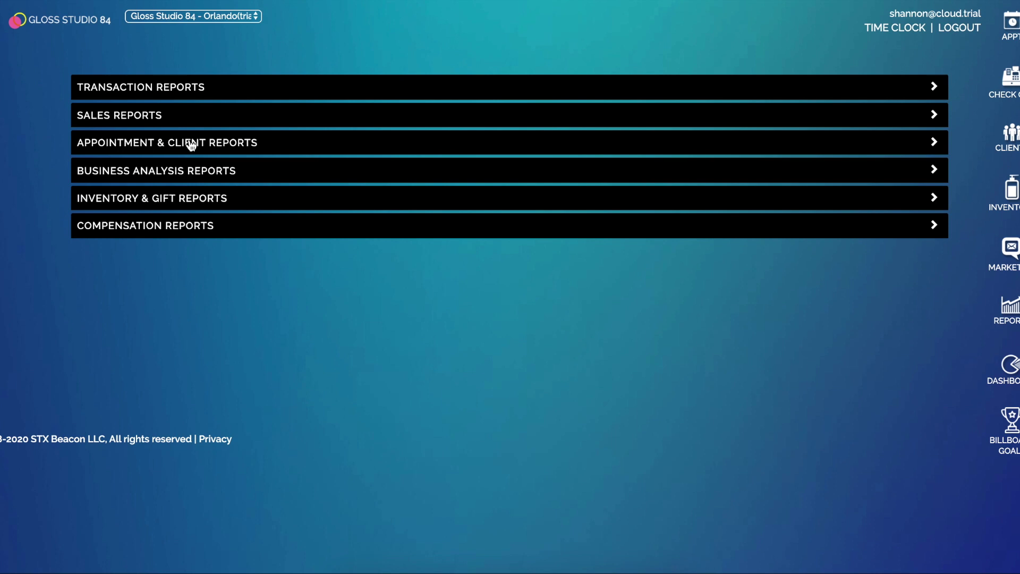
- Open the Packages Report with begin date 04/01/2020
{"action": "left_click", "coordinate": [191, 141]}
{"action": "left_click", "coordinate": [537, 383]}
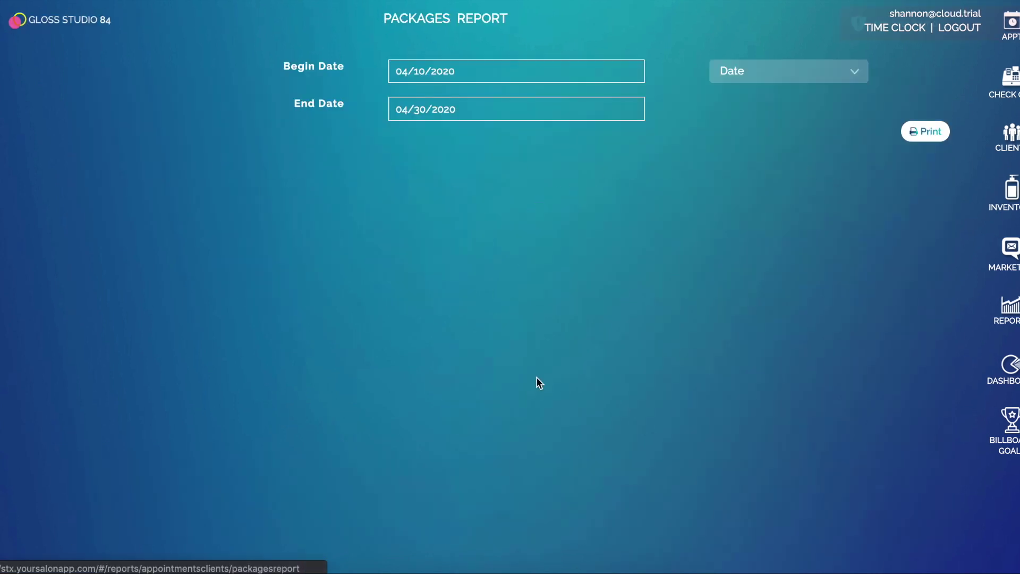
{"action": "left_click", "coordinate": [426, 71]}
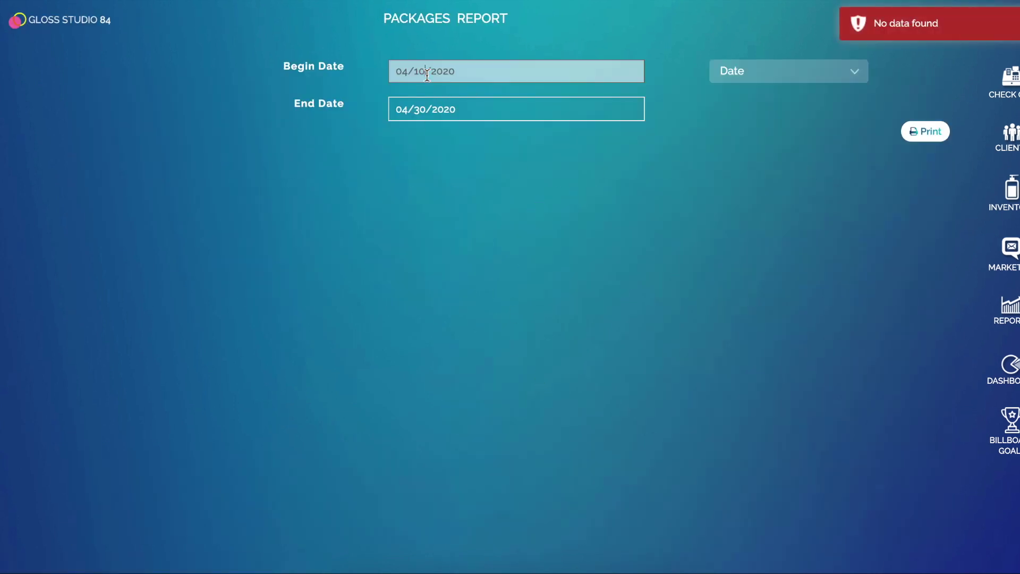
{"action": "left_click", "coordinate": [515, 157]}
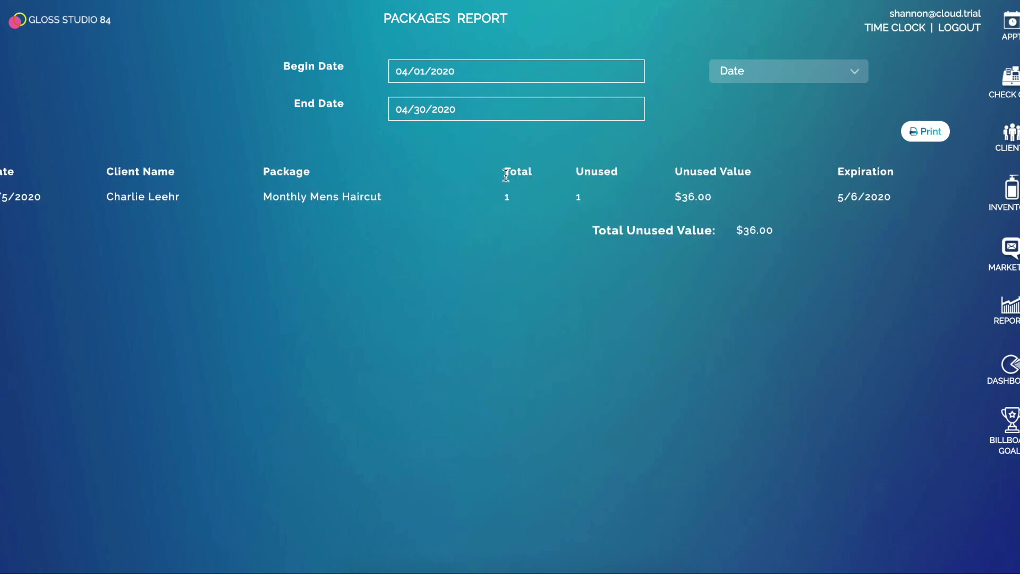